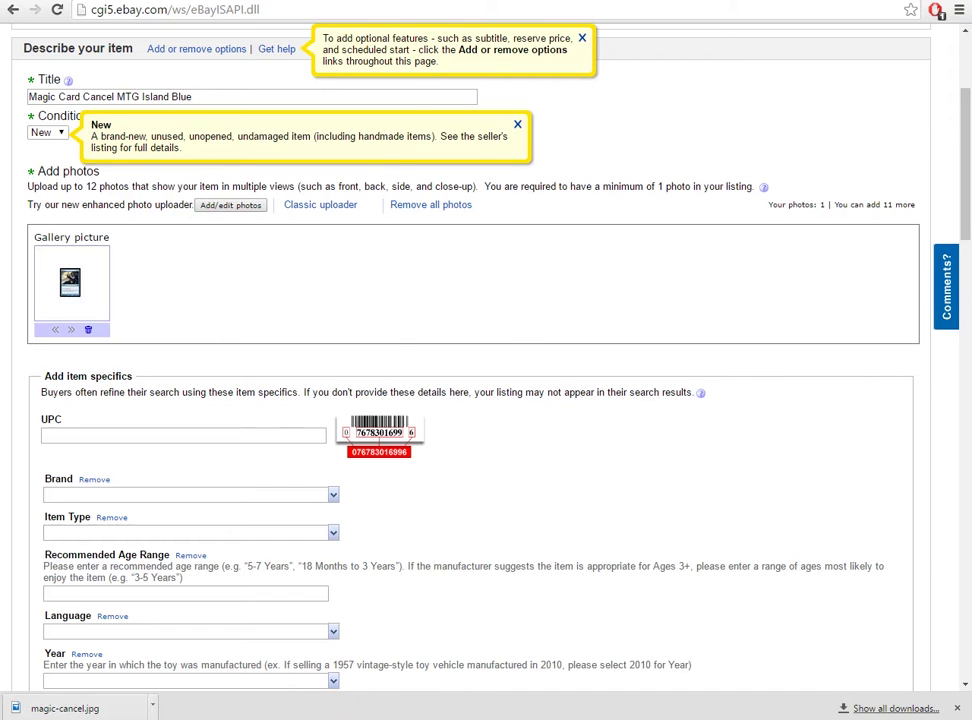
# Step: Open the magic-cancel image from the Downloads folder in Paint and shrink the canvas to 756 × 744 px
pyautogui.rightClick(896, 445)
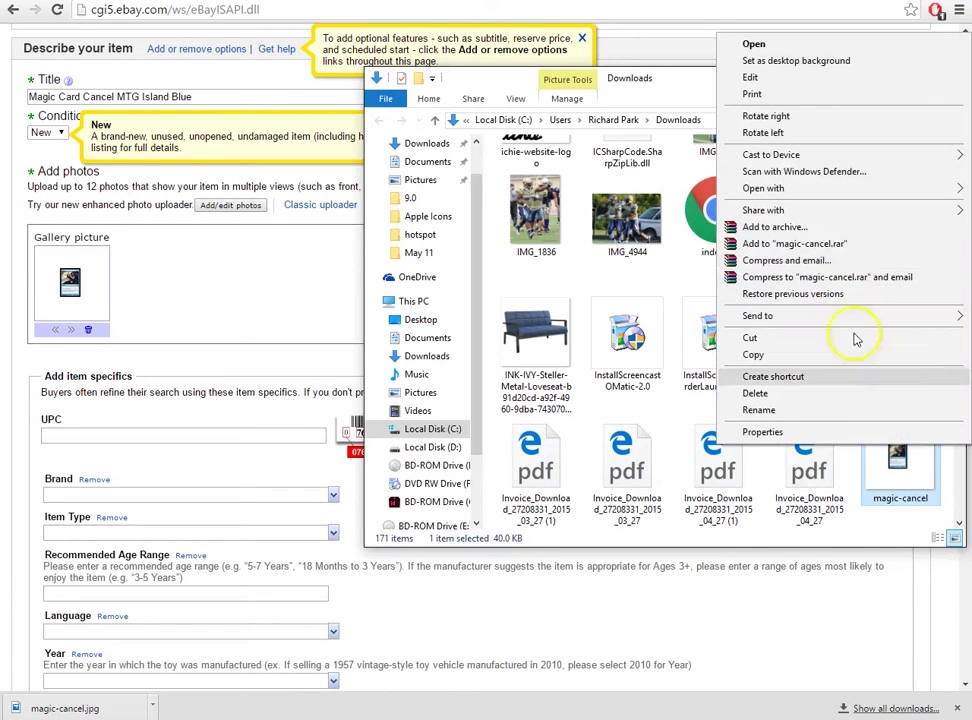
pyautogui.click(792, 77)
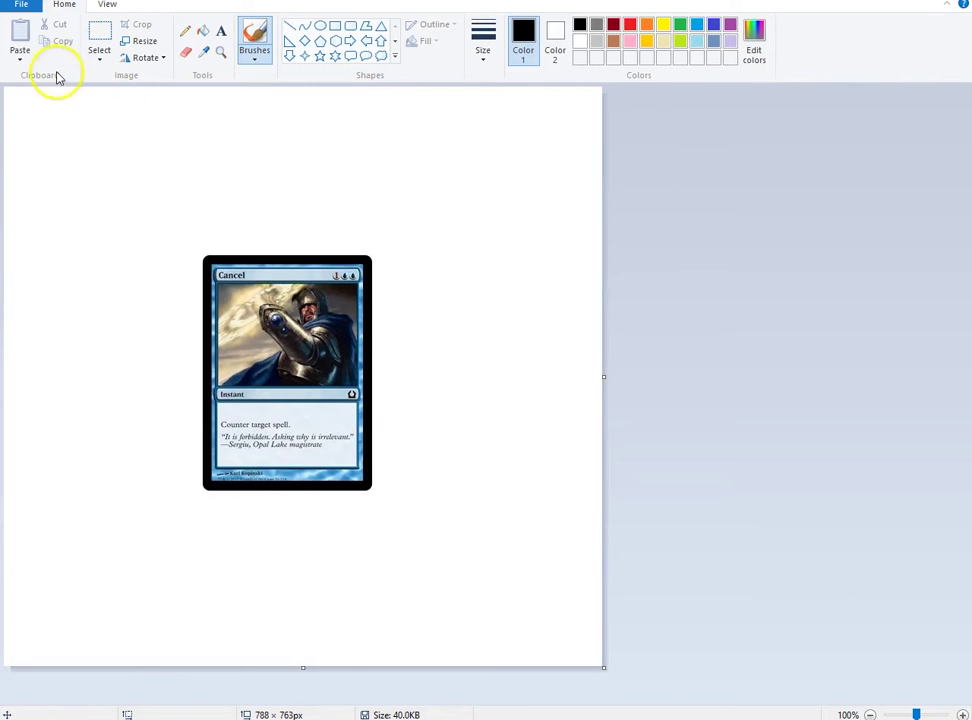
pyautogui.click(99, 34)
pyautogui.moveTo(606, 667); pyautogui.dragTo(579, 652)
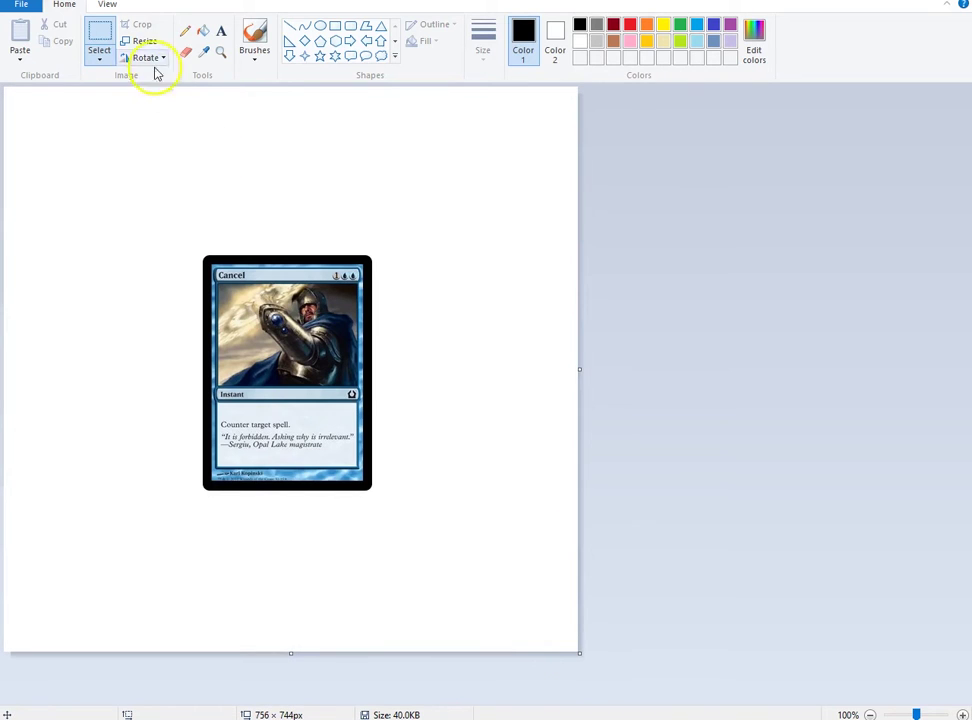
# Step: Select the Cancel card with some surrounding white space and move it slightly up and to the left on the canvas
pyautogui.moveTo(162, 191); pyautogui.dragTo(486, 596)
pyautogui.moveTo(355, 392)
pyautogui.mouseDown()
pyautogui.moveTo(326, 369)
pyautogui.moveTo(339, 381)
pyautogui.mouseUp()
pyautogui.click(495, 280)
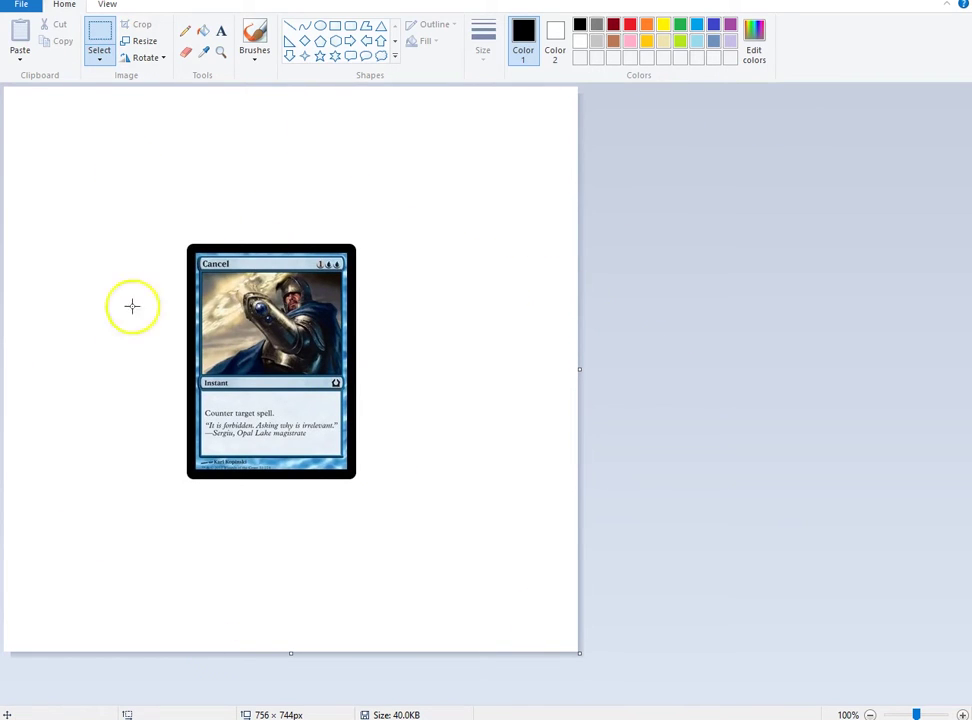
# Step: Try to stretch the Cancel card to a larger size on the canvas, and undo the resize
pyautogui.moveTo(105, 180); pyautogui.dragTo(420, 498)
pyautogui.click(290, 572)
pyautogui.moveTo(163, 546); pyautogui.dragTo(431, 159)
pyautogui.click(486, 284)
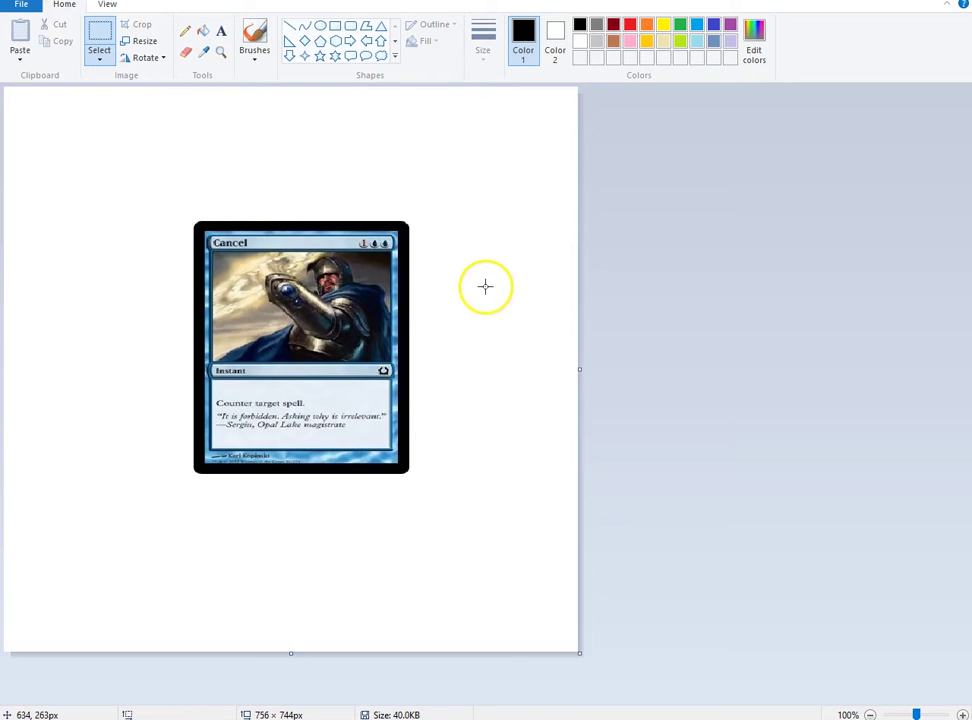
pyautogui.hotkey('ctrl', 'z')
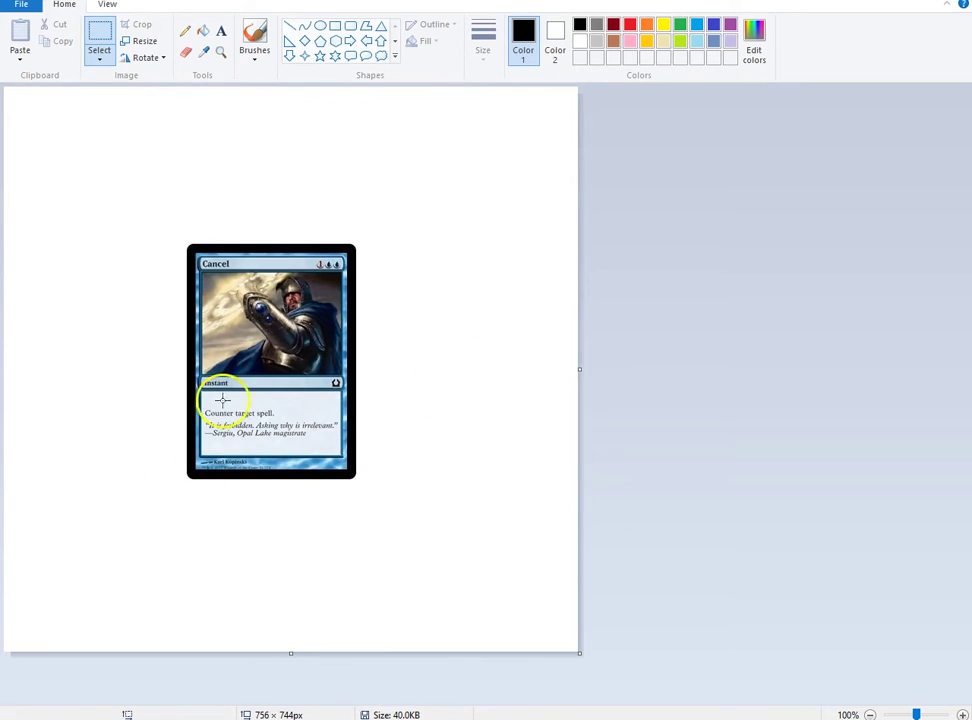
# Step: Close the magic-cancel image in Paint and return to the eBay listing form
pyautogui.click(958, 0)
pyautogui.click(497, 373)
pyautogui.click(138, 349)
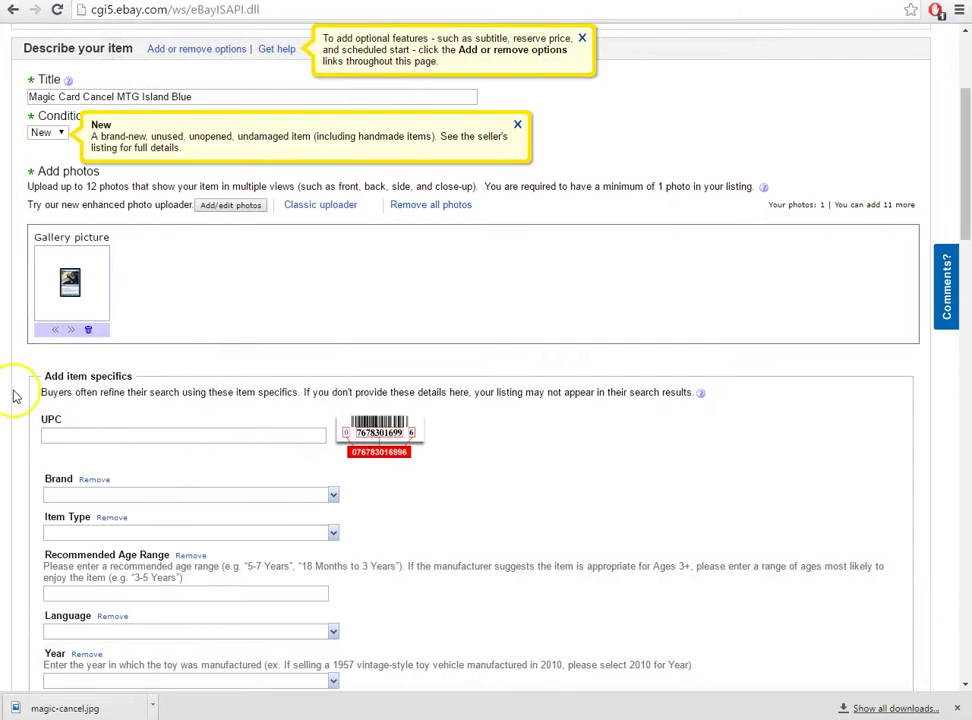
# Step: Dismiss the hint bubbles about the New condition and the optional listing features
pyautogui.scroll(3, 150, 250)
pyautogui.scroll(-2, 150, 260)
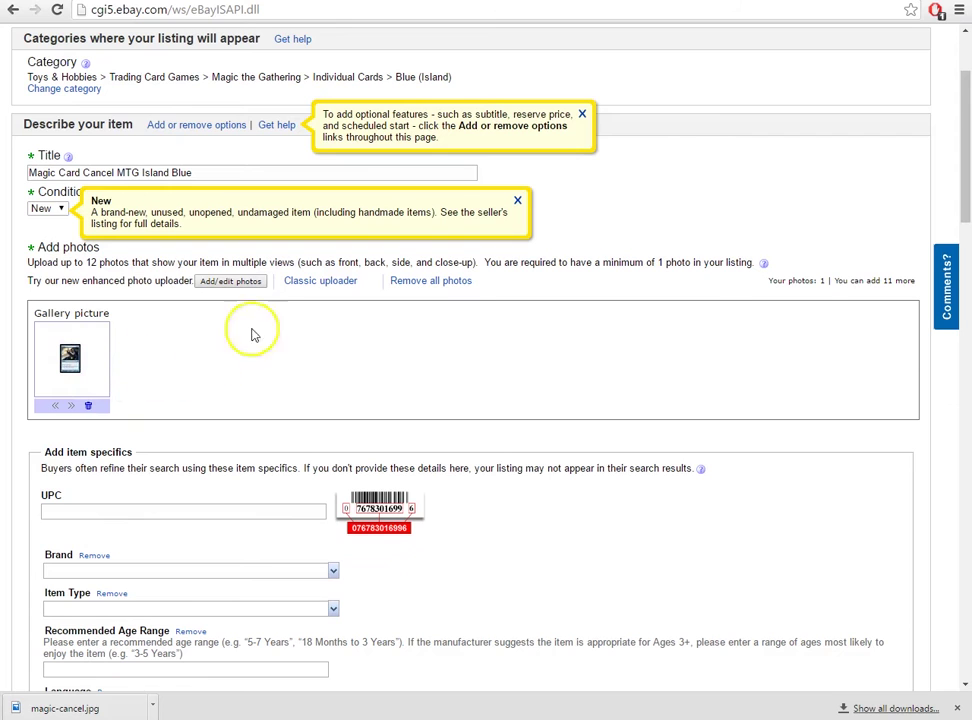
pyautogui.click(517, 202)
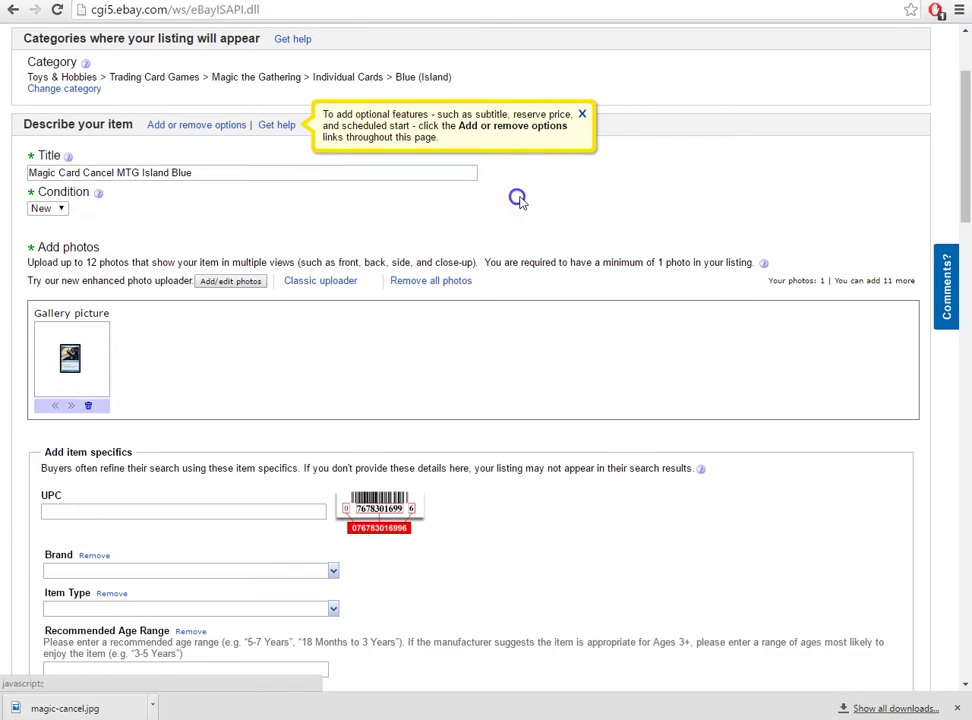
pyautogui.click(584, 115)
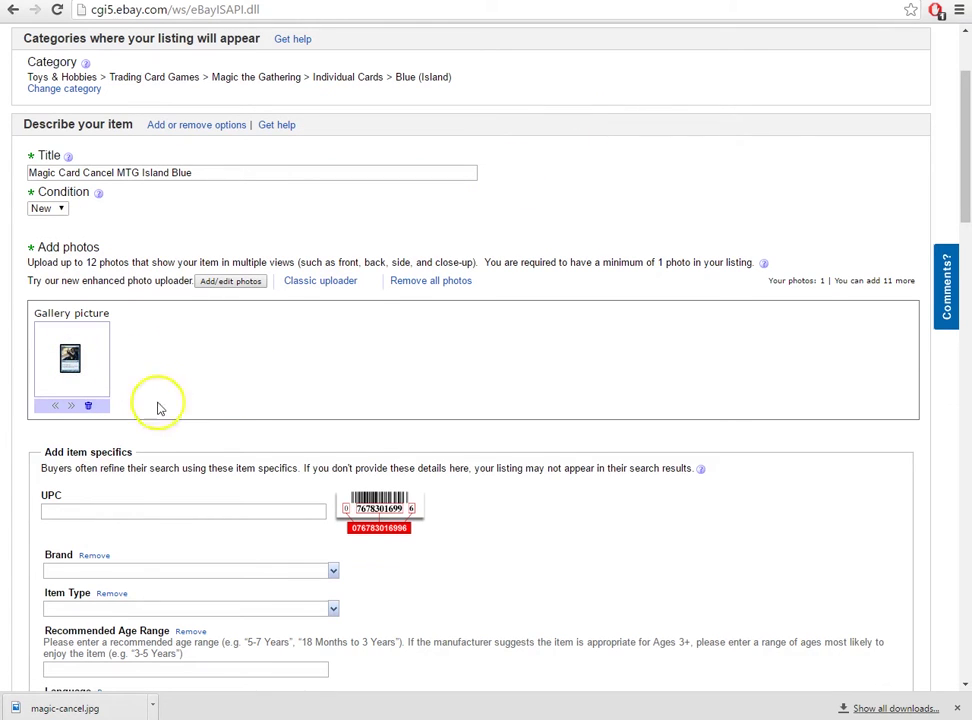
# Step: Choose New as the item's condition
pyautogui.scroll(-2, 330, 325)
pyautogui.scroll(2, 330, 265)
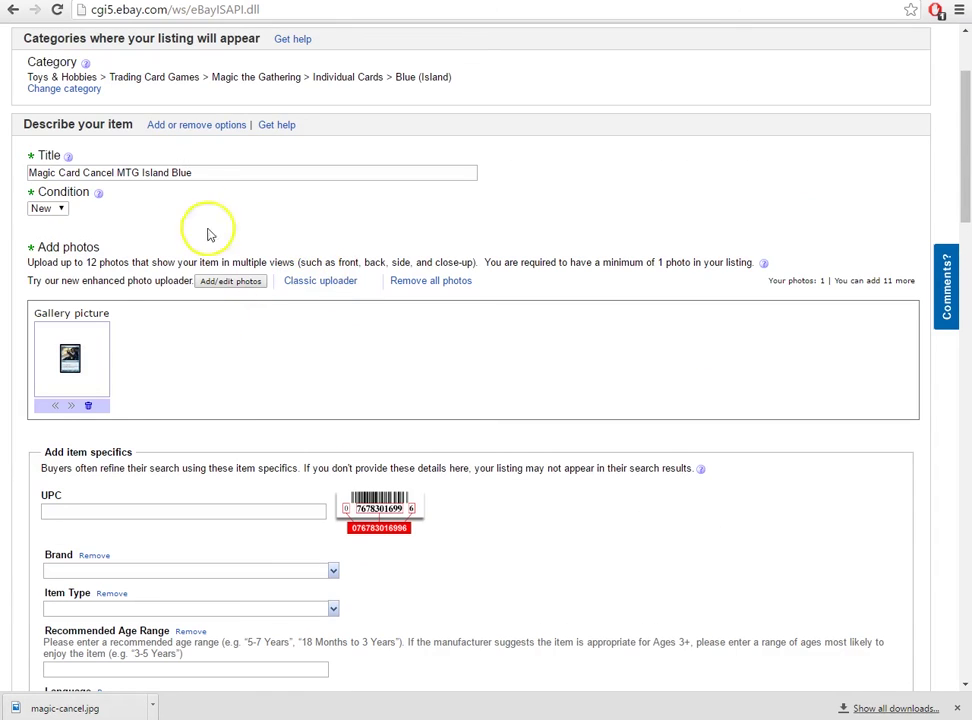
pyautogui.click(57, 209)
pyautogui.click(47, 235)
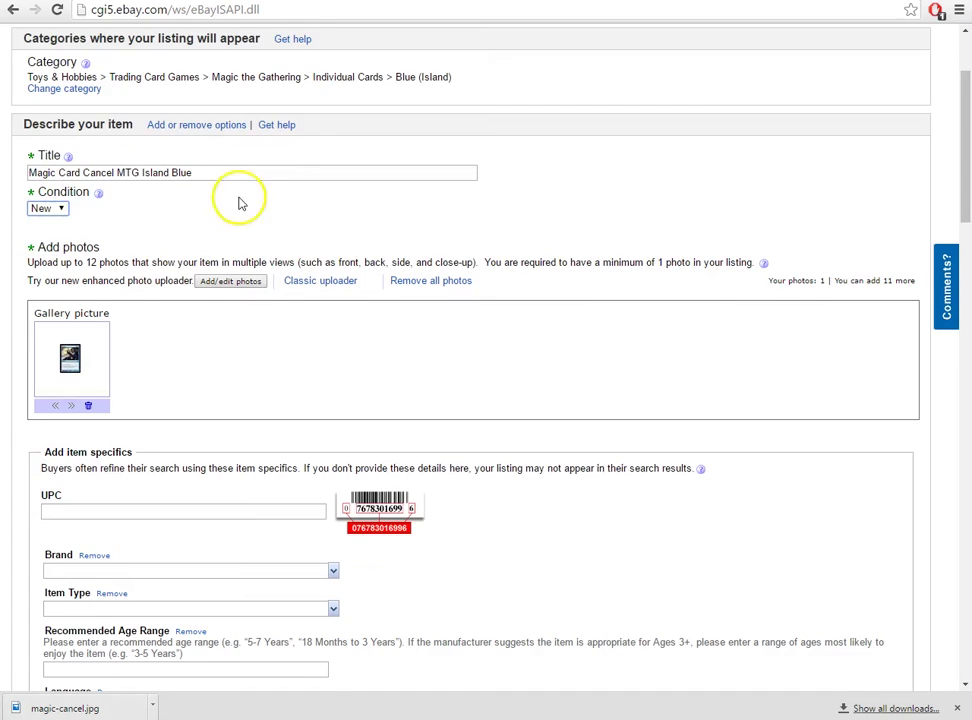
# Step: Examine the item specifics fields, from UPC and Brand to Country/Region of Manufacture
pyautogui.scroll(-5, 239, 202)
pyautogui.scroll(2, 105, 298)
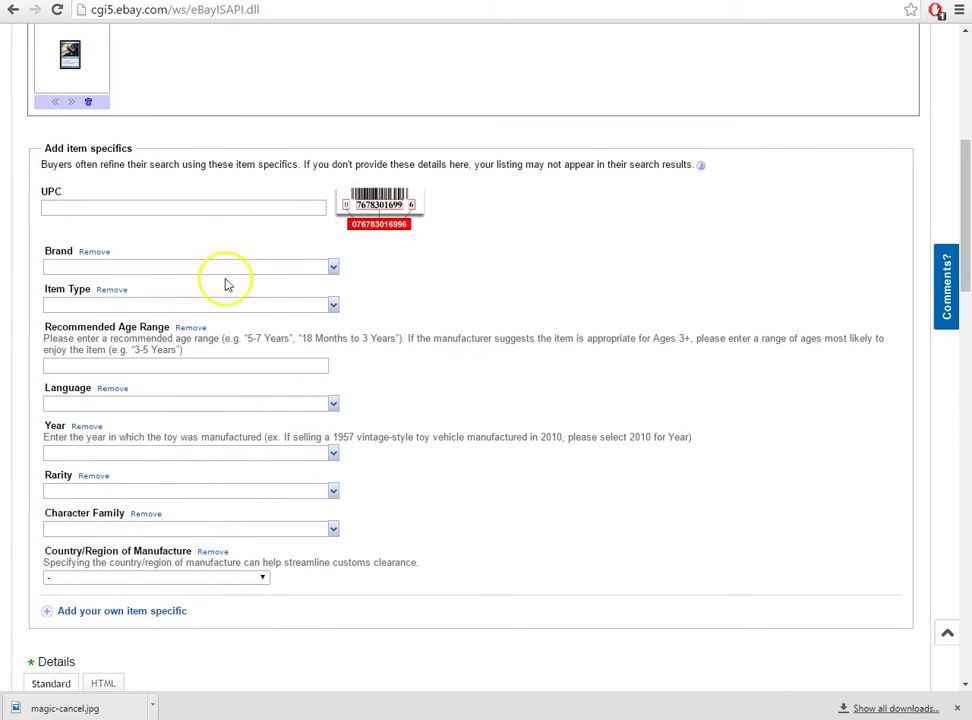
pyautogui.scroll(-5, 278, 486)
pyautogui.scroll(5, 309, 398)
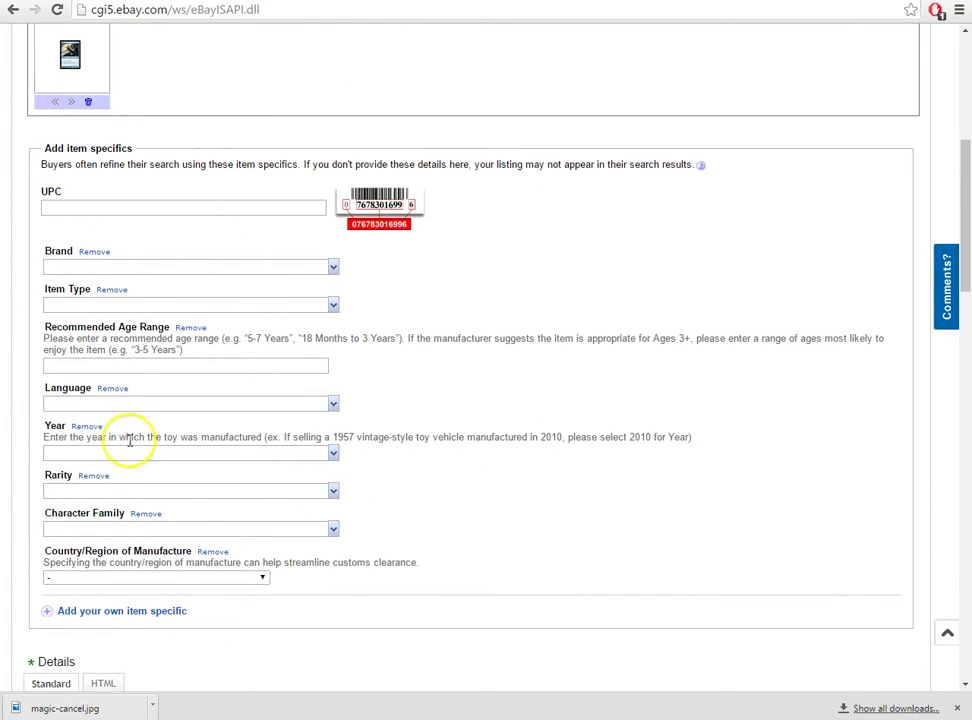
pyautogui.scroll(-3, 395, 510)
pyautogui.scroll(3, 300, 320)
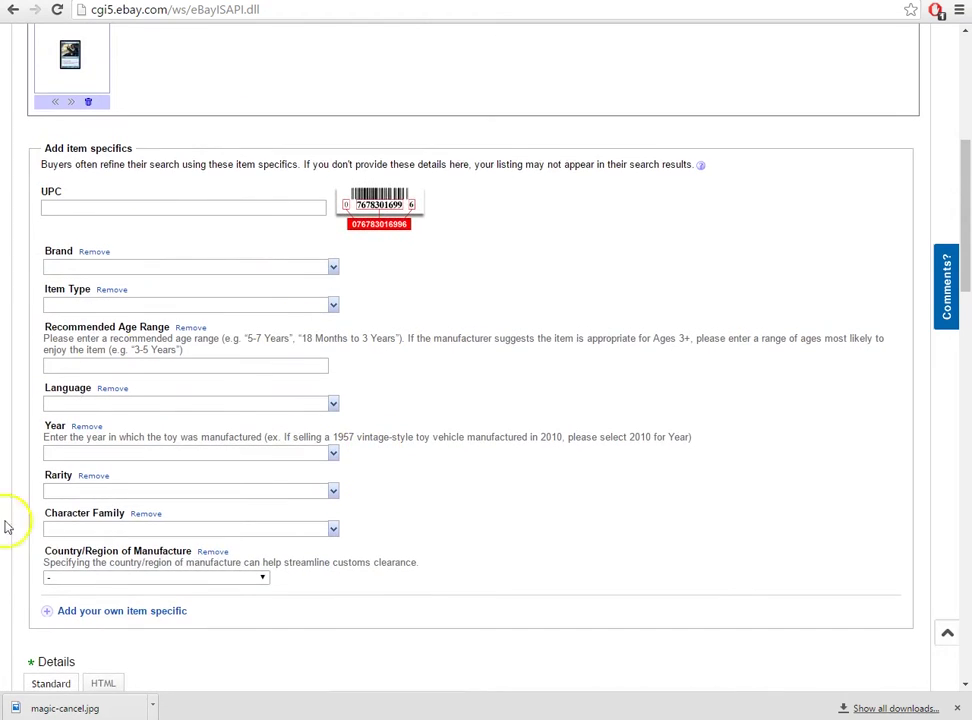
pyautogui.scroll(-5, 282, 178)
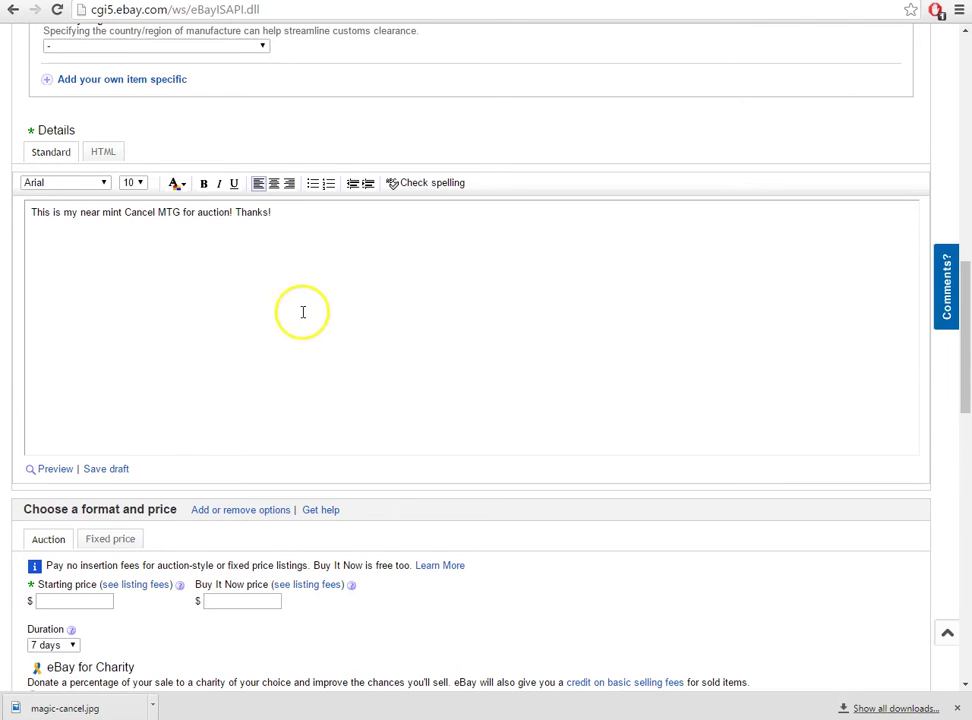
# Step: Examine the listing's description text together with its title, gallery picture and item specifics
pyautogui.moveTo(245, 232); pyautogui.dragTo(187, 219)
pyautogui.click(383, 256)
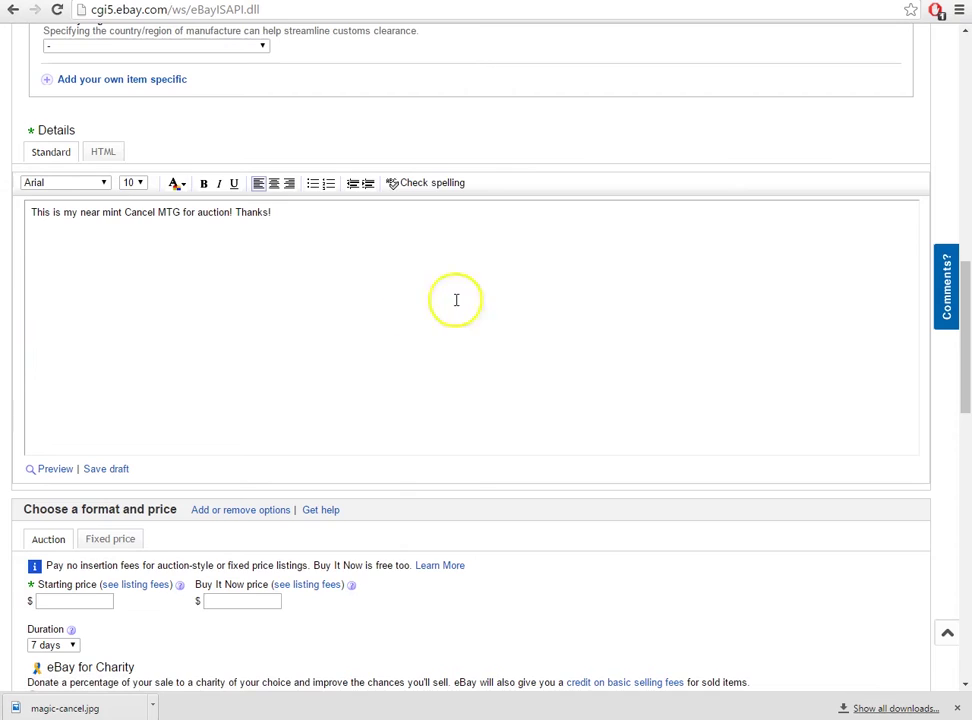
pyautogui.scroll(2, 115, 484)
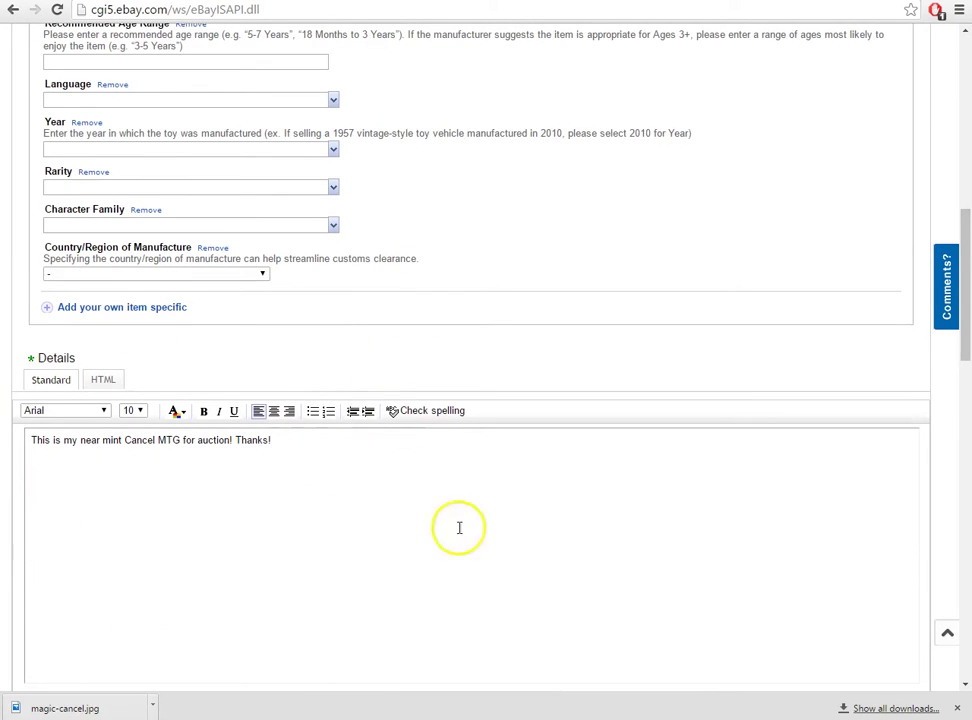
pyautogui.scroll(7, 250, 400)
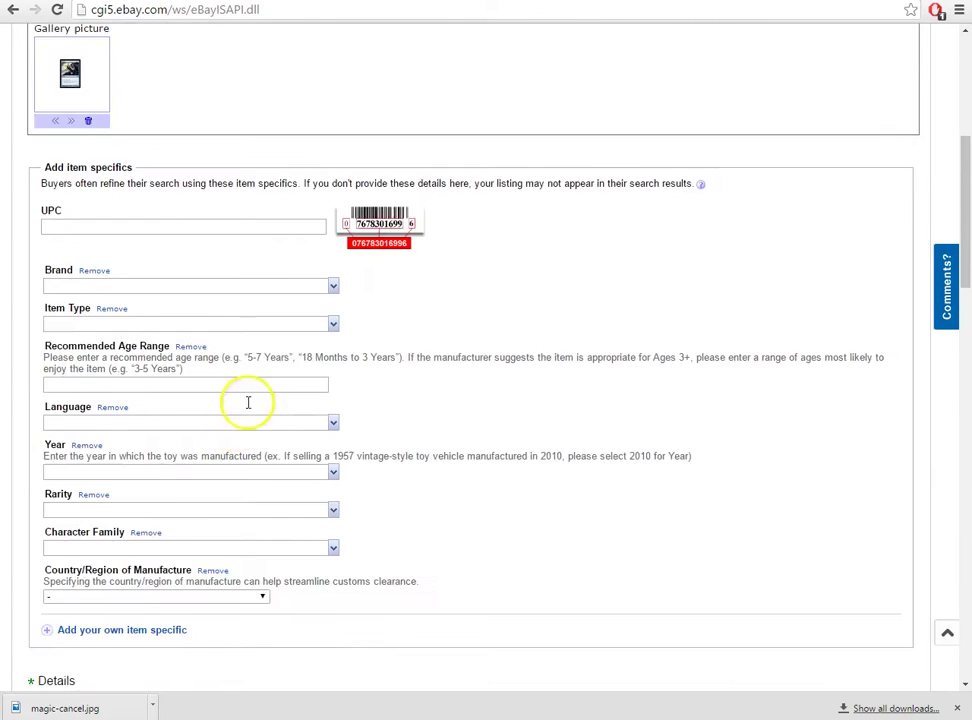
pyautogui.scroll(-7, 402, 486)
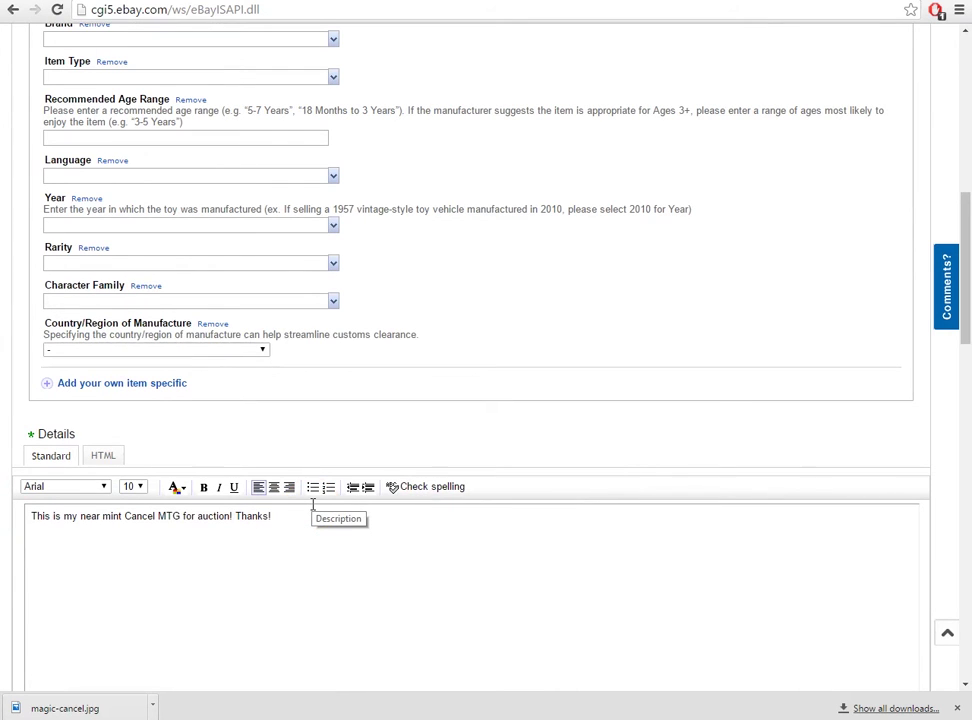
pyautogui.scroll(6, 320, 495)
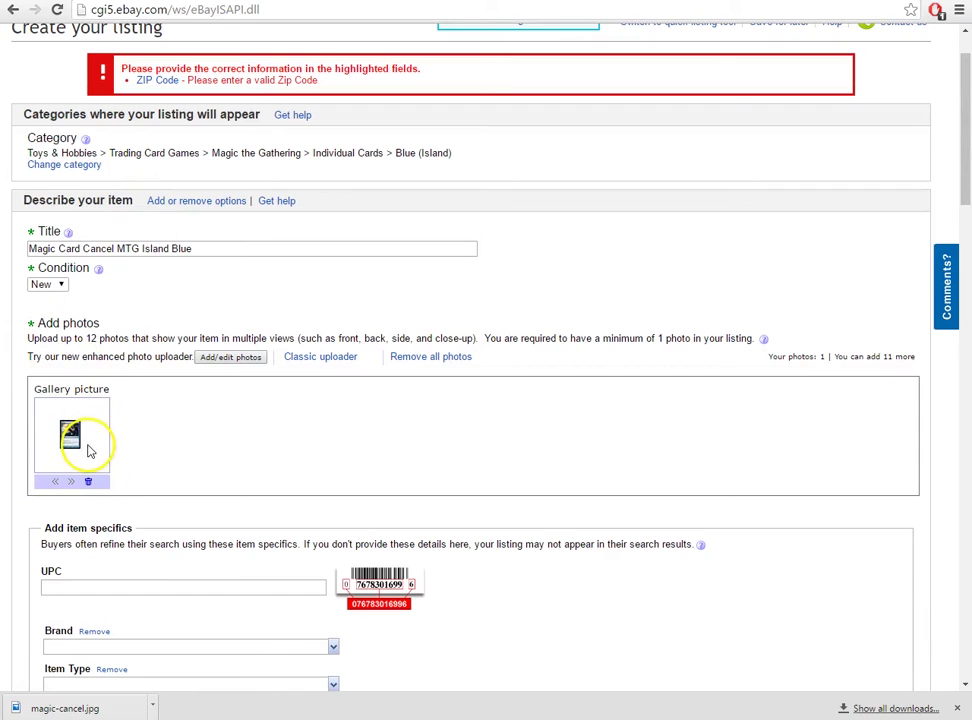
pyautogui.scroll(-3, 226, 432)
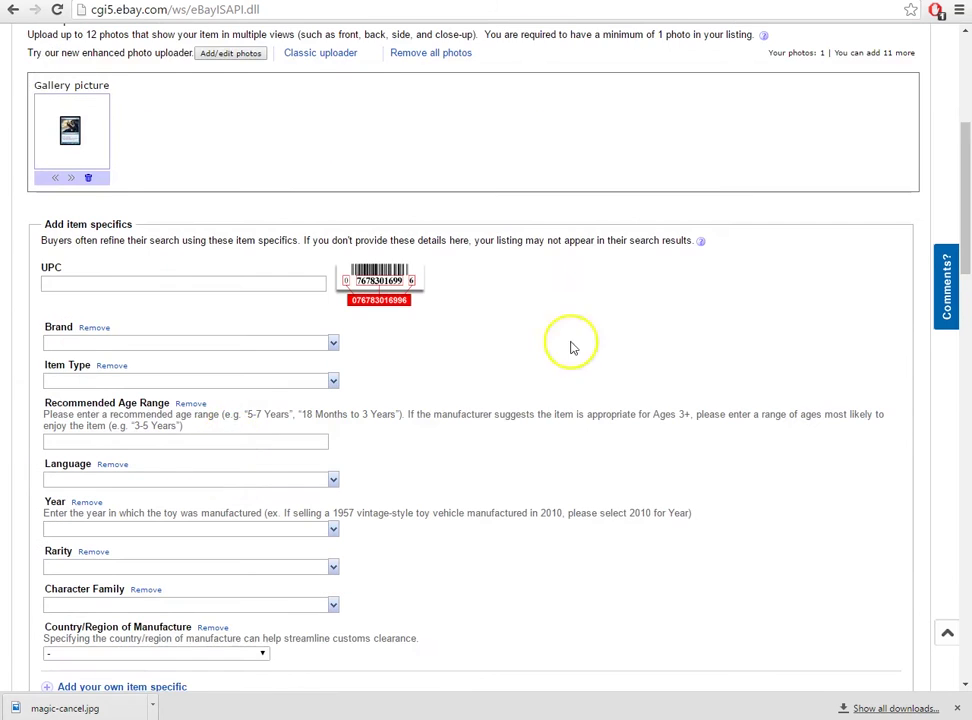
pyautogui.scroll(-5, 590, 360)
pyautogui.click(432, 420)
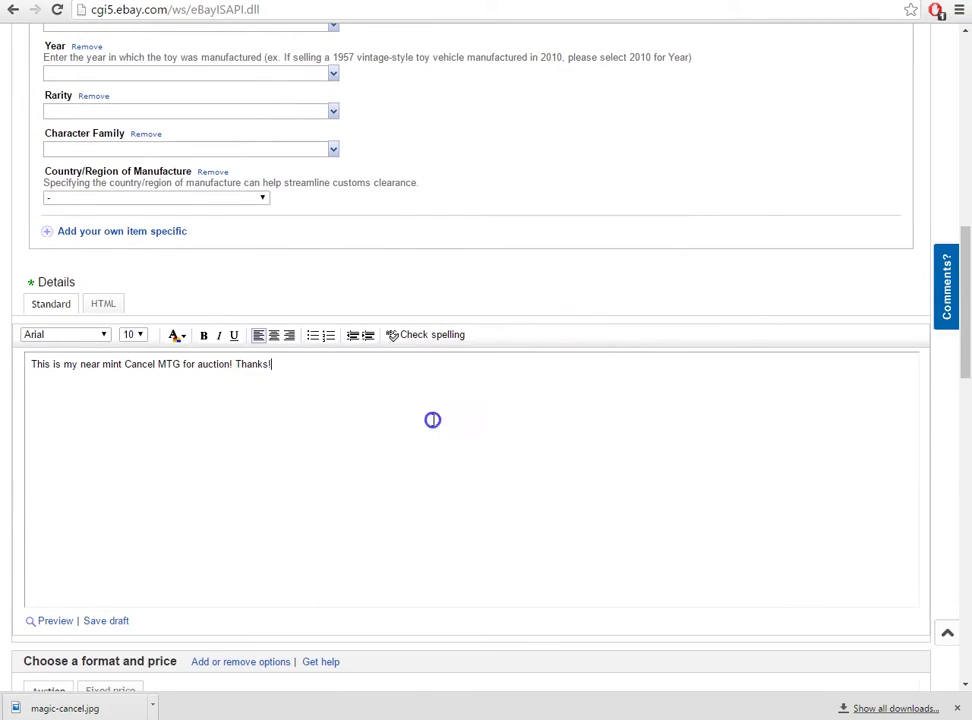
pyautogui.scroll(6, 451, 424)
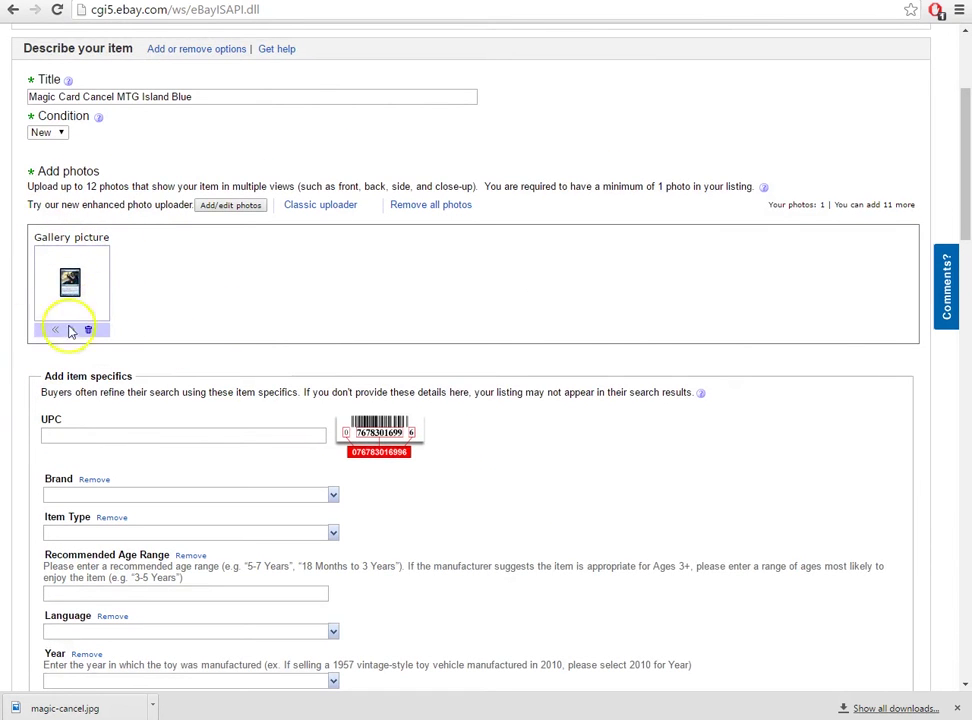
pyautogui.scroll(-6, 341, 482)
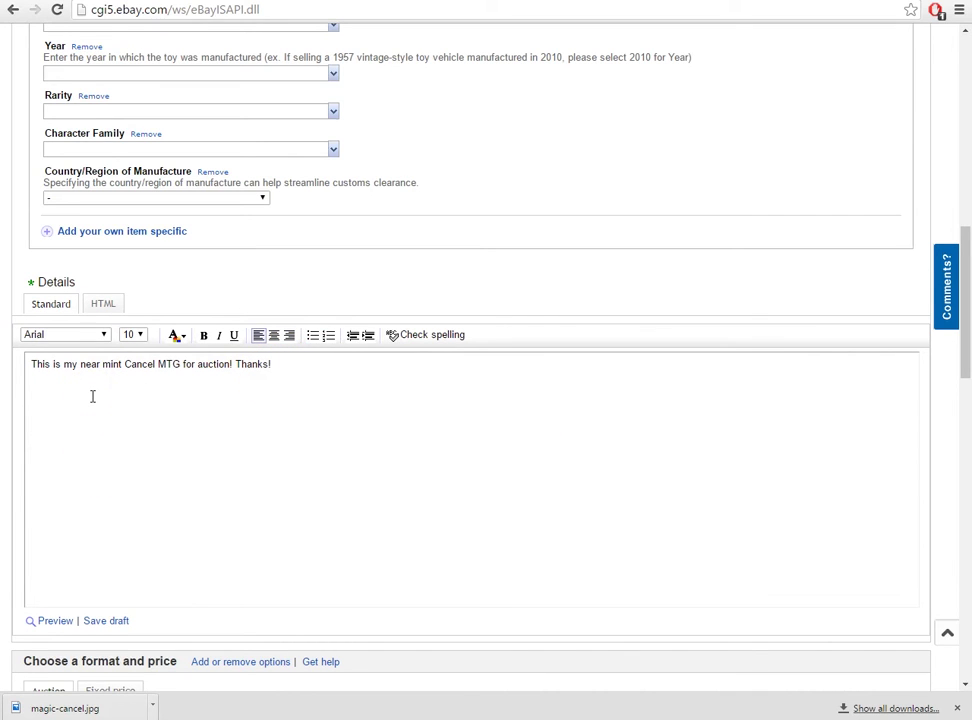
pyautogui.scroll(-1, 107, 398)
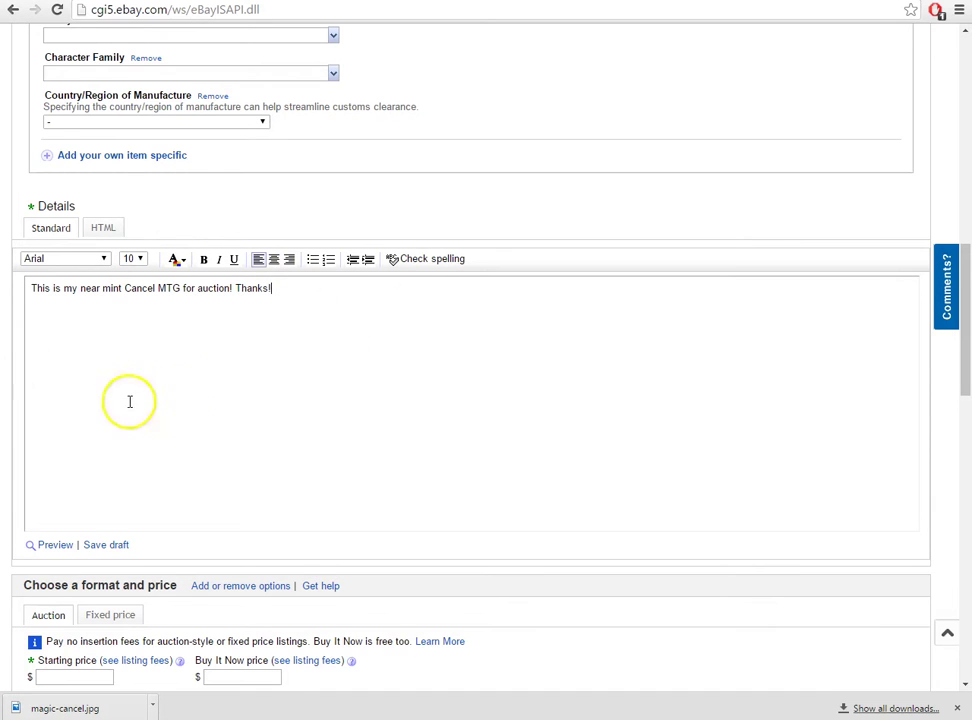
# Step: Select the Auction format for the listing and activate its Starting price field
pyautogui.scroll(-3, 318, 295)
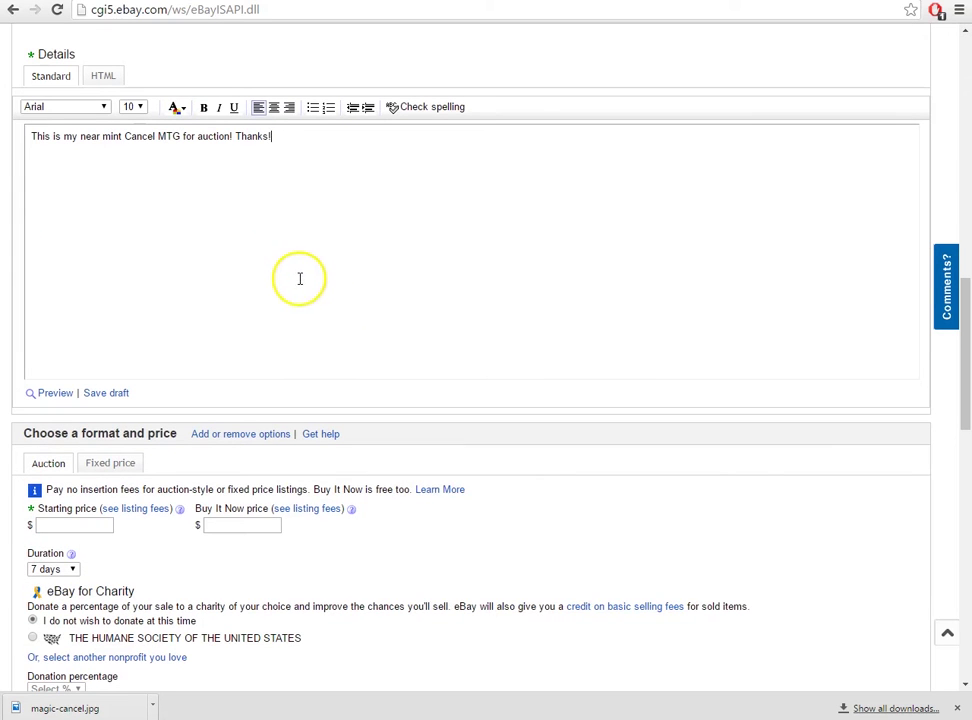
pyautogui.scroll(-2, 232, 354)
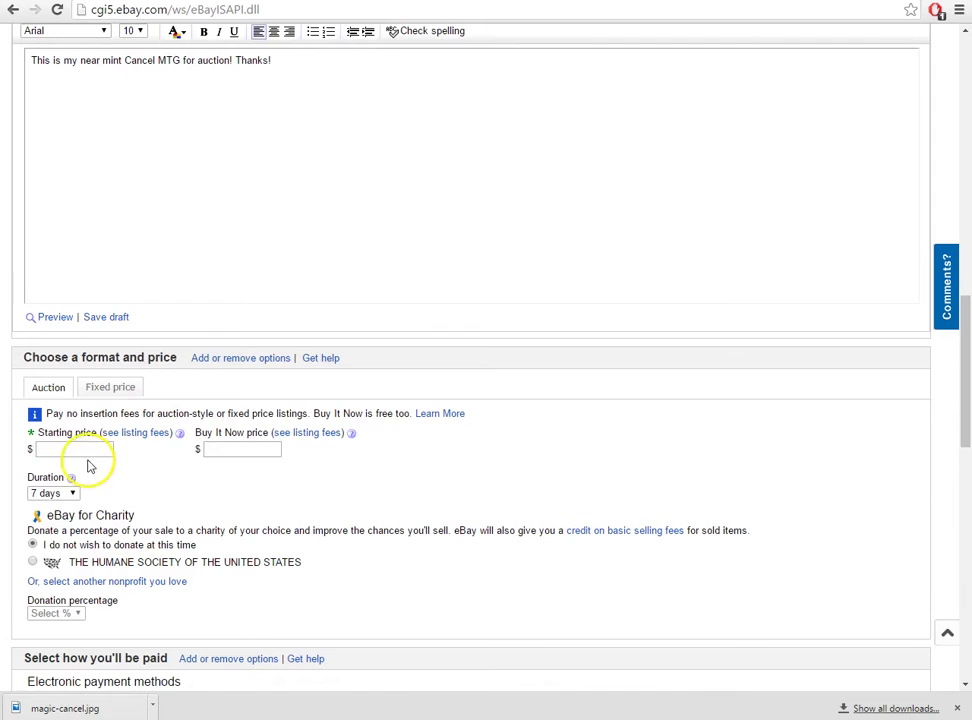
pyautogui.click(50, 390)
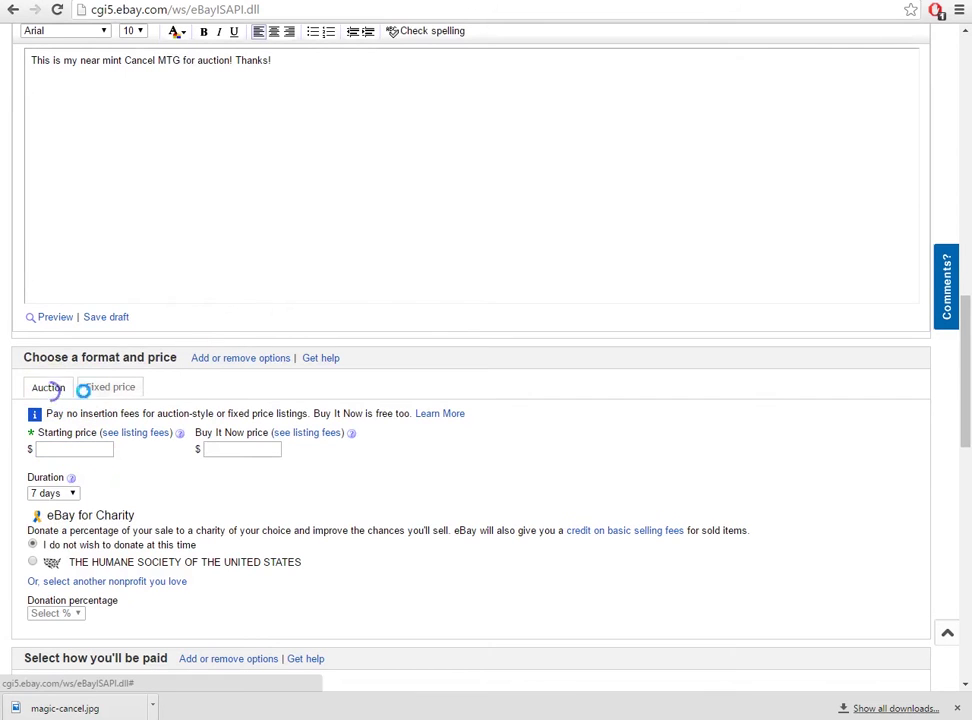
pyautogui.click(65, 449)
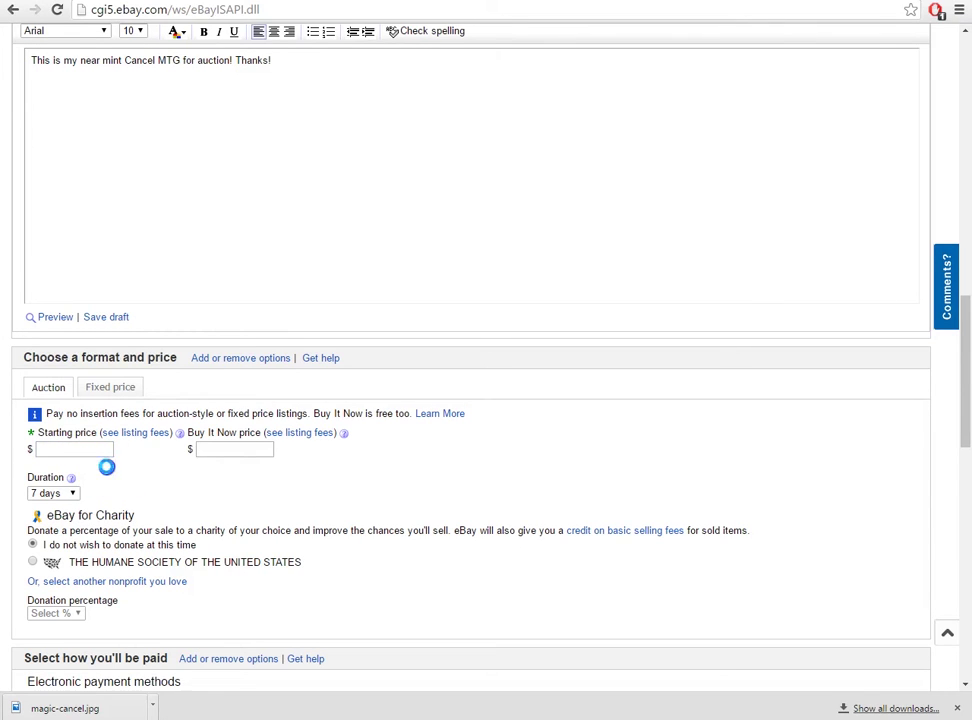
pyautogui.click(151, 489)
pyautogui.click(74, 445)
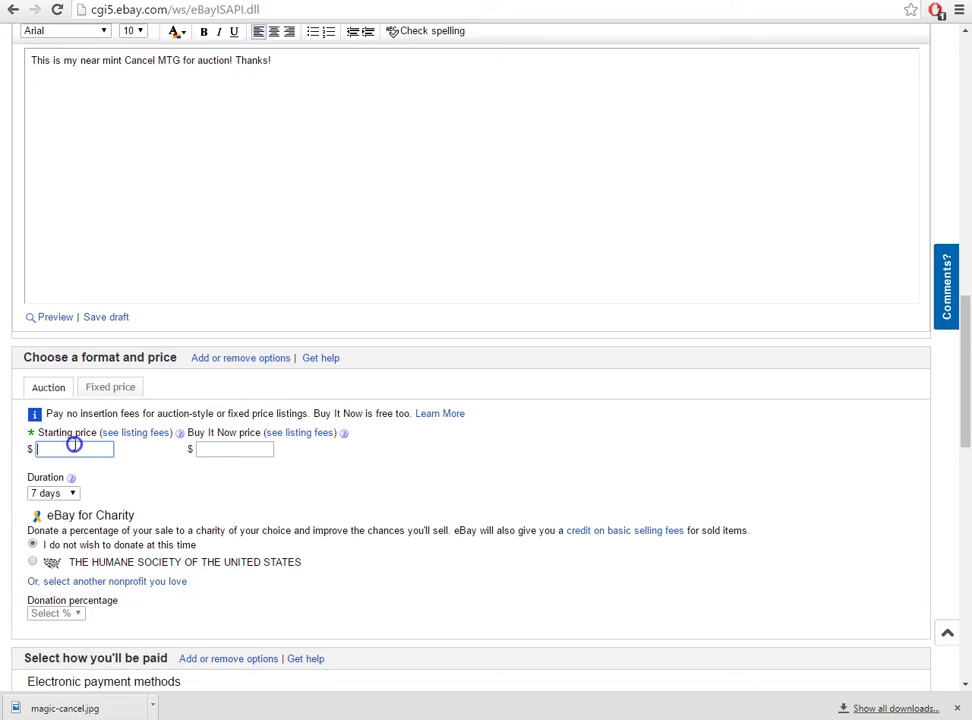
pyautogui.click(151, 483)
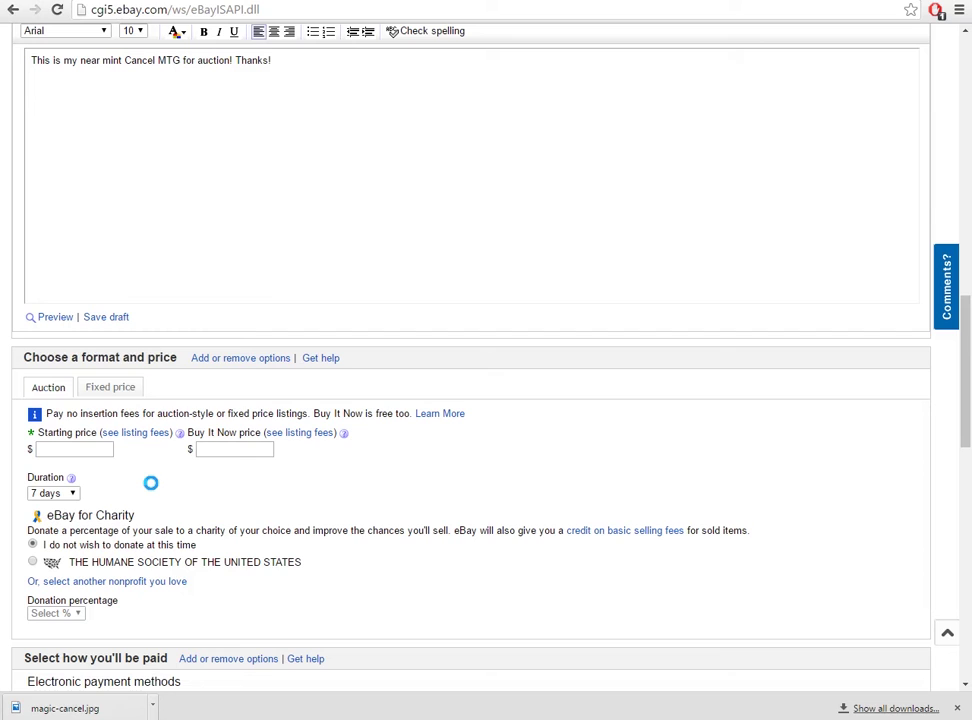
pyautogui.click(127, 477)
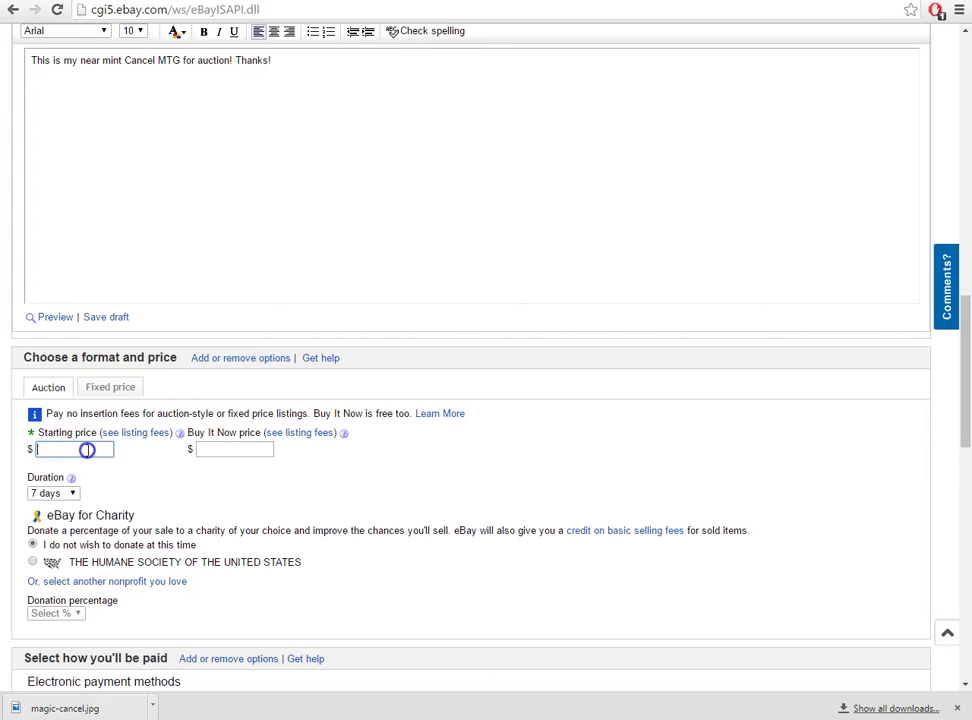
# Step: Examine the PayPal payment settings and the shipping preferences of the listing
pyautogui.scroll(-3, 158, 516)
pyautogui.scroll(-2, 65, 265)
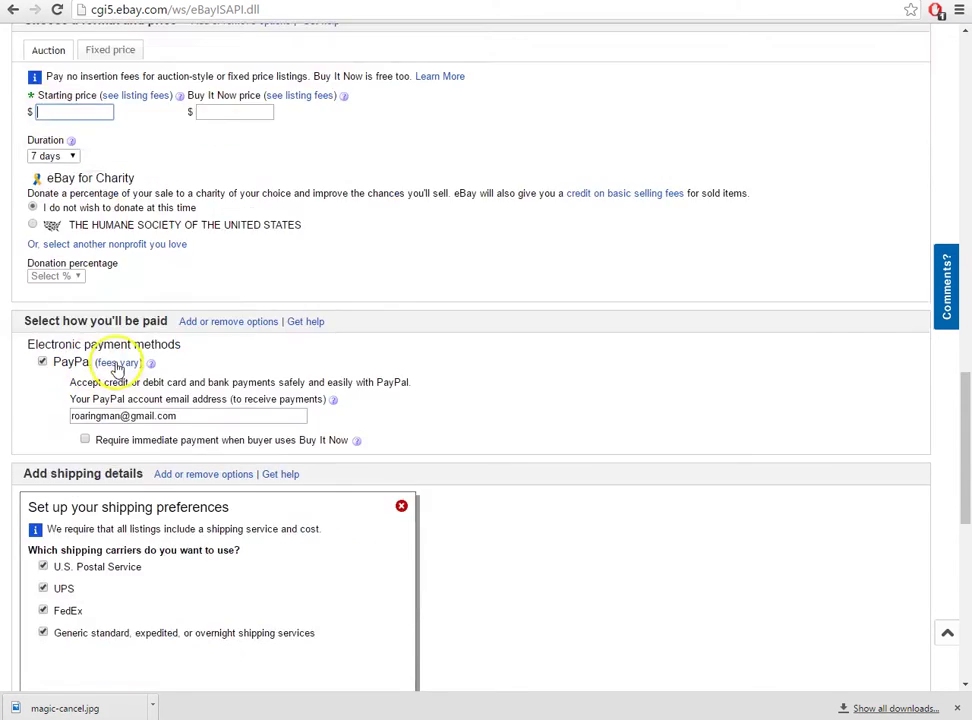
pyautogui.scroll(-7, 61, 516)
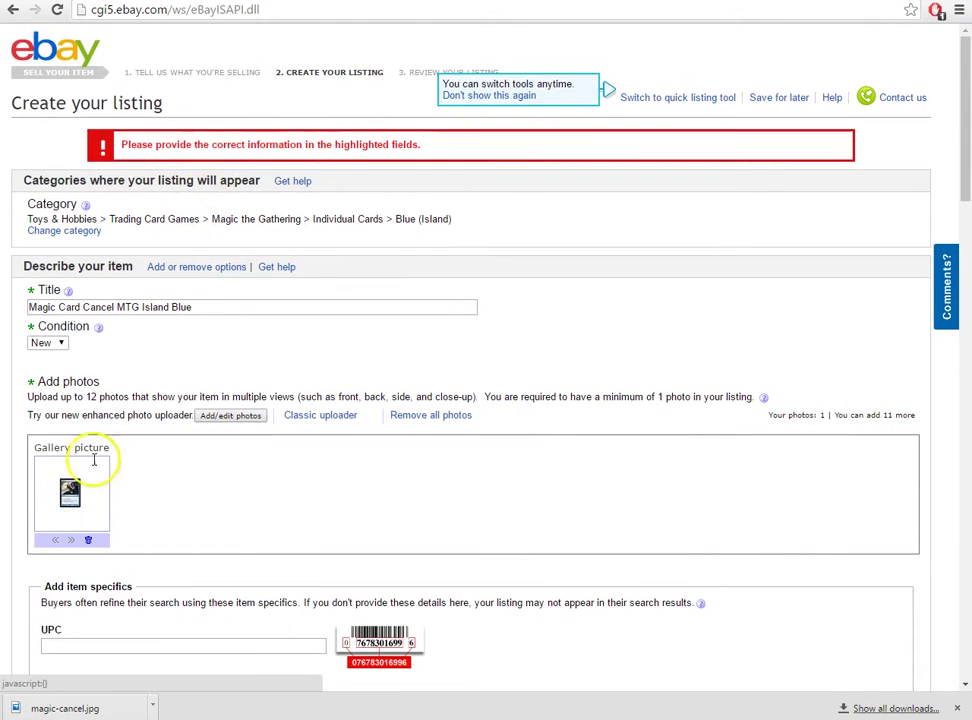
# Step: Correct the auction's starting price to $0.01
pyautogui.scroll(-15, 117, 380)
pyautogui.click(88, 356)
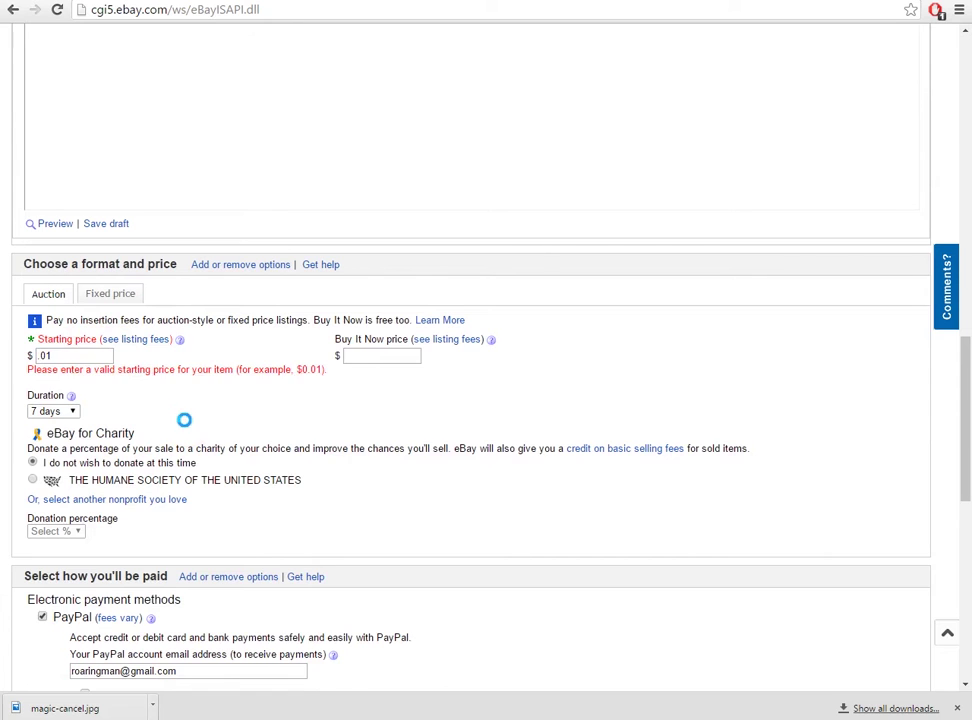
# Step: Dismiss the shipping carrier preferences without changing them and browse the available U.S. shipping services
pyautogui.scroll(-5, 150, 380)
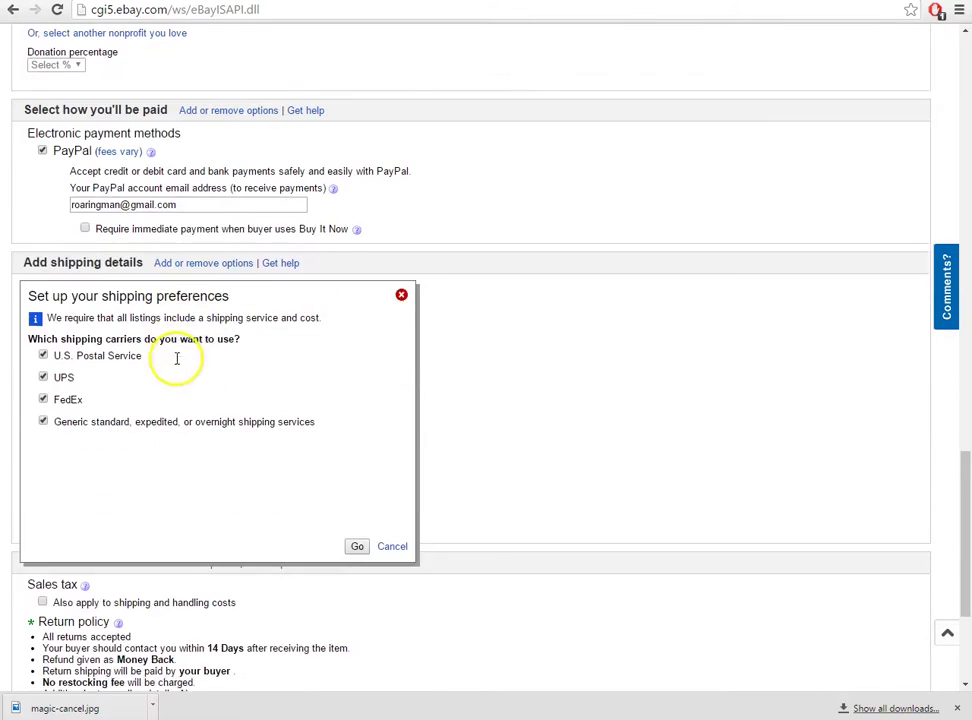
pyautogui.scroll(1, 176, 358)
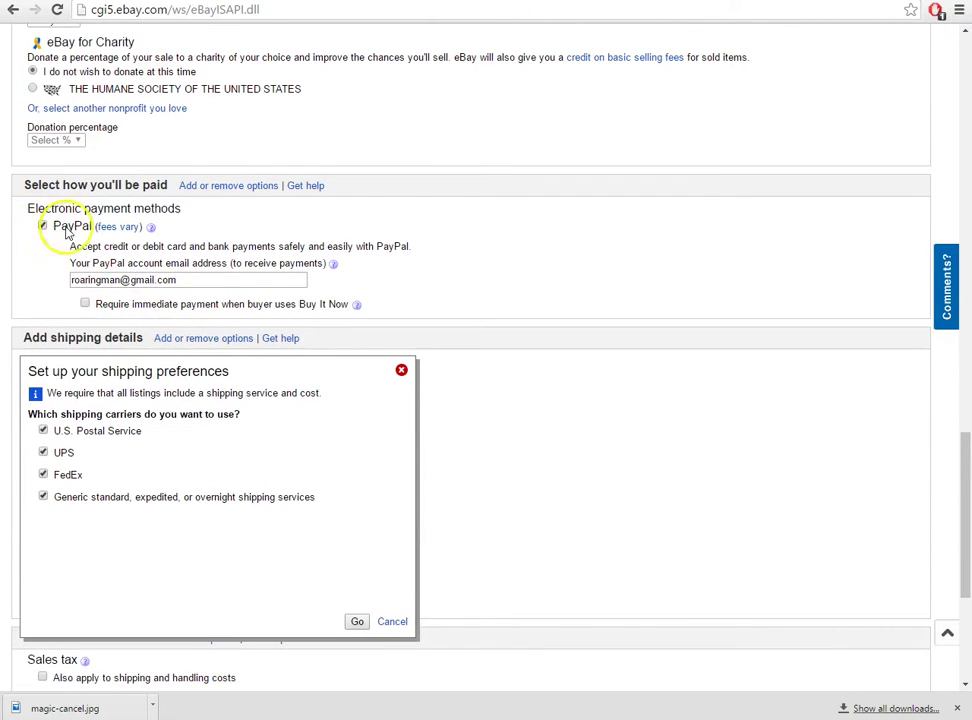
pyautogui.scroll(-2, 9, 336)
pyautogui.scroll(2, 140, 258)
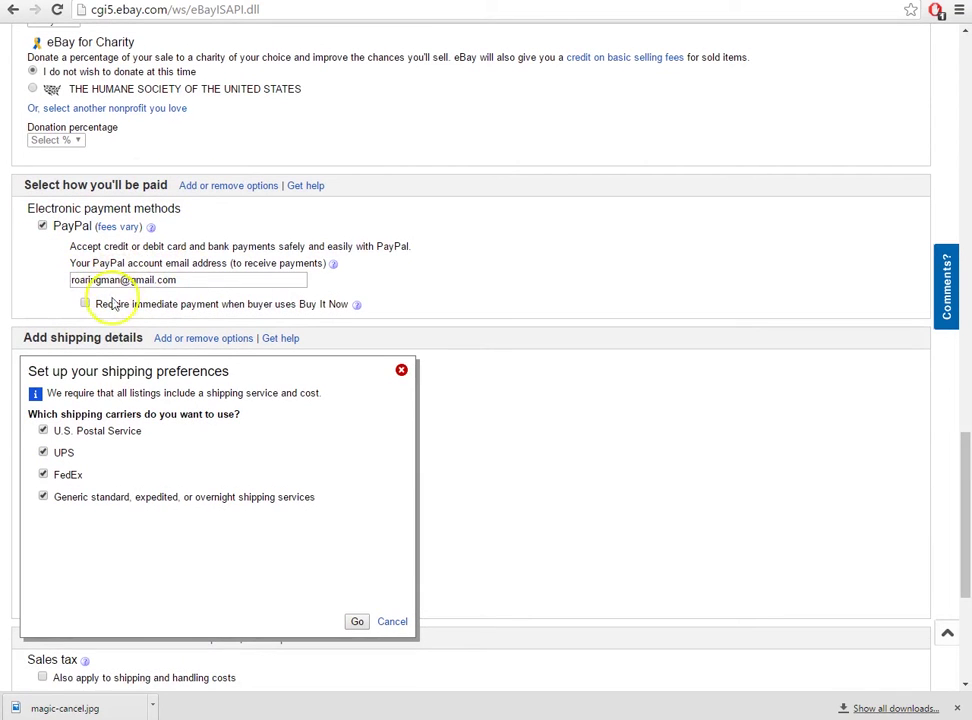
pyautogui.scroll(-3, 258, 341)
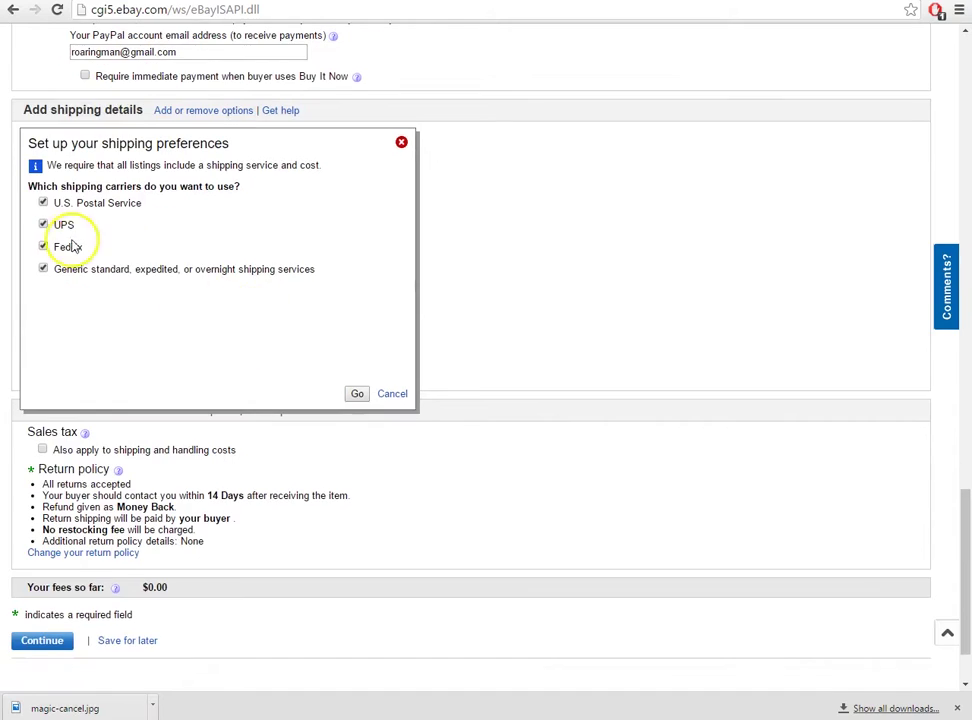
pyautogui.click(401, 142)
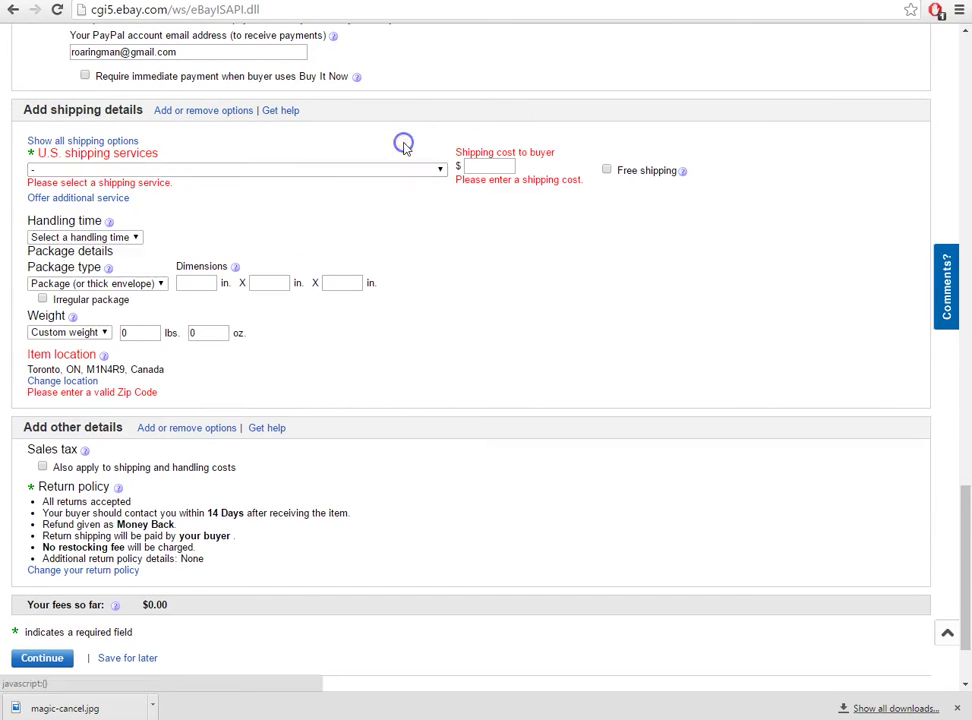
pyautogui.click(279, 170)
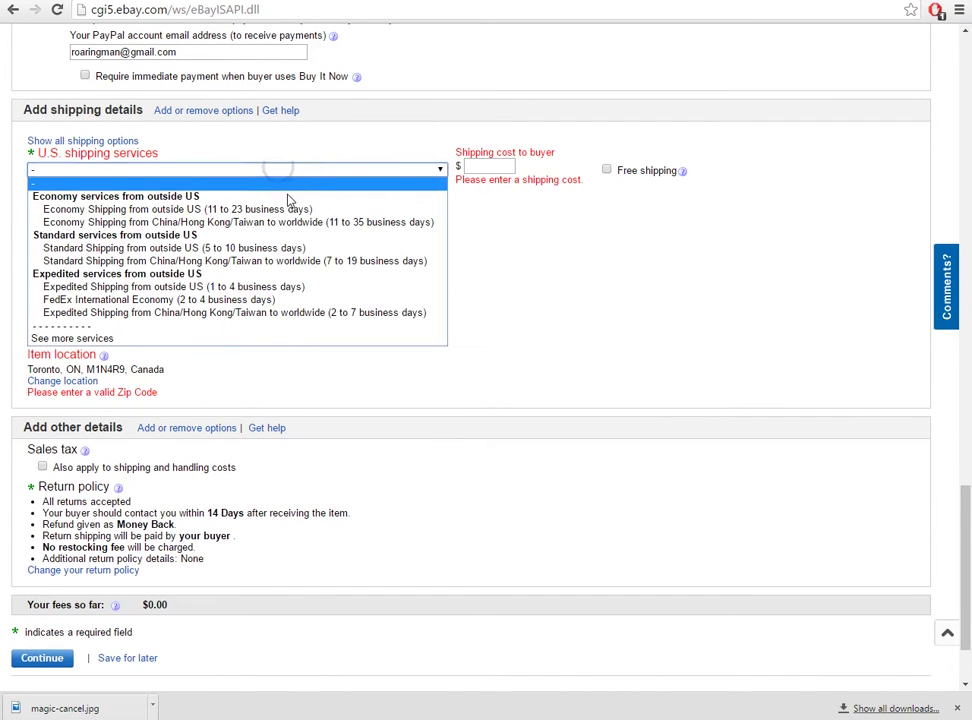
pyautogui.click(297, 202)
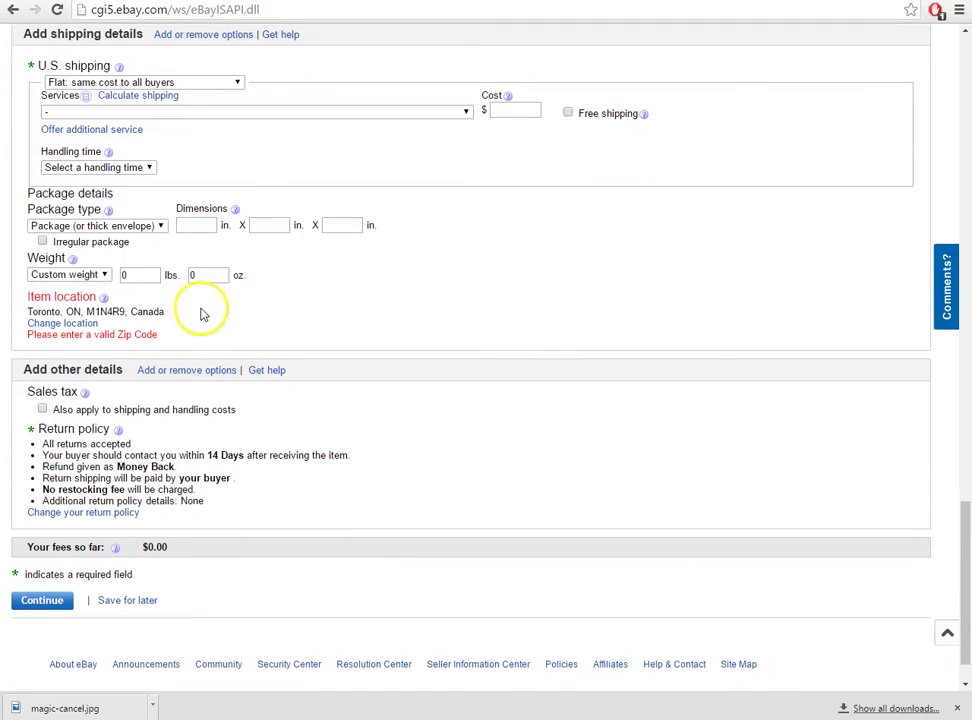
# Step: Clear the ZIP code from the item location and save the location
pyautogui.click(89, 323)
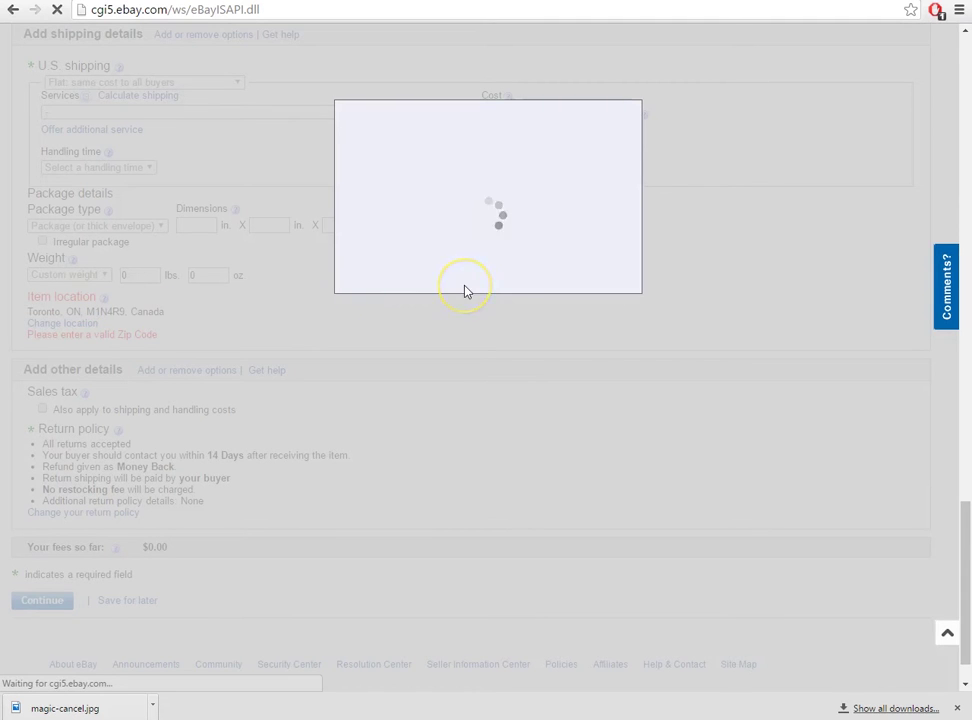
pyautogui.click(423, 164)
pyautogui.click(406, 202)
pyautogui.doubleClick(412, 202)
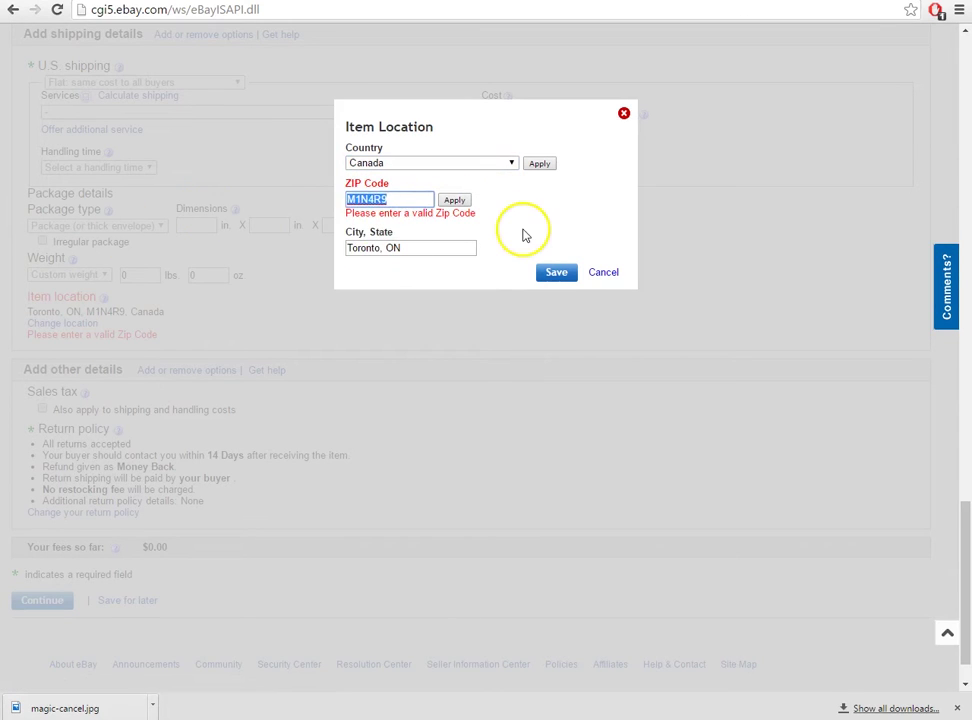
pyautogui.press('BackSpace')
pyautogui.click(555, 276)
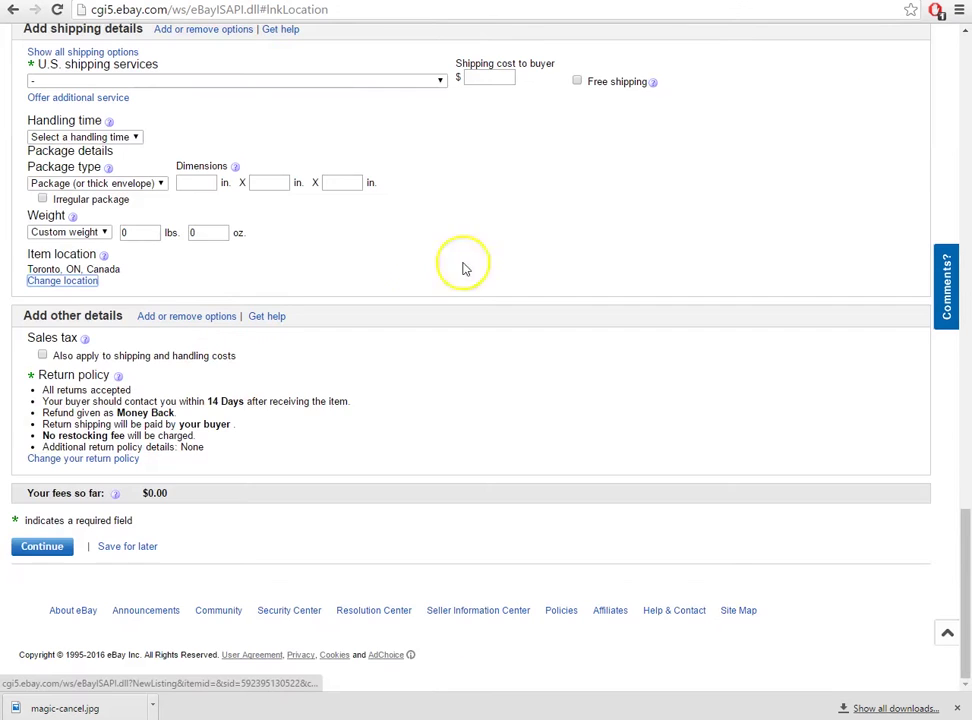
# Step: Save the item location again with its ZIP code left empty
pyautogui.scroll(2, 66, 470)
pyautogui.click(63, 433)
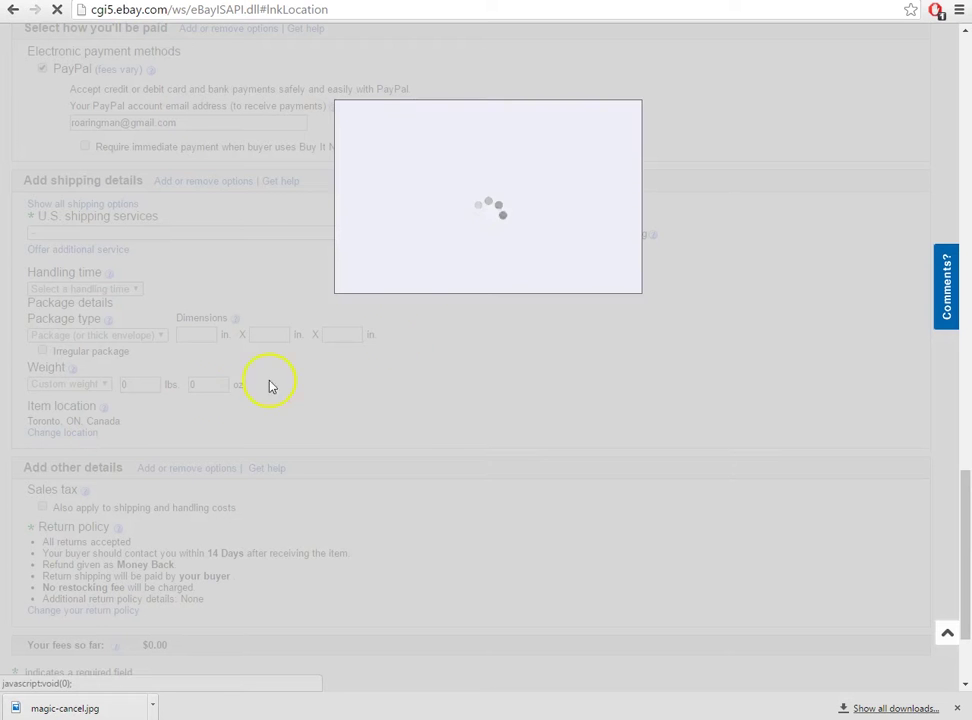
pyautogui.click(381, 200)
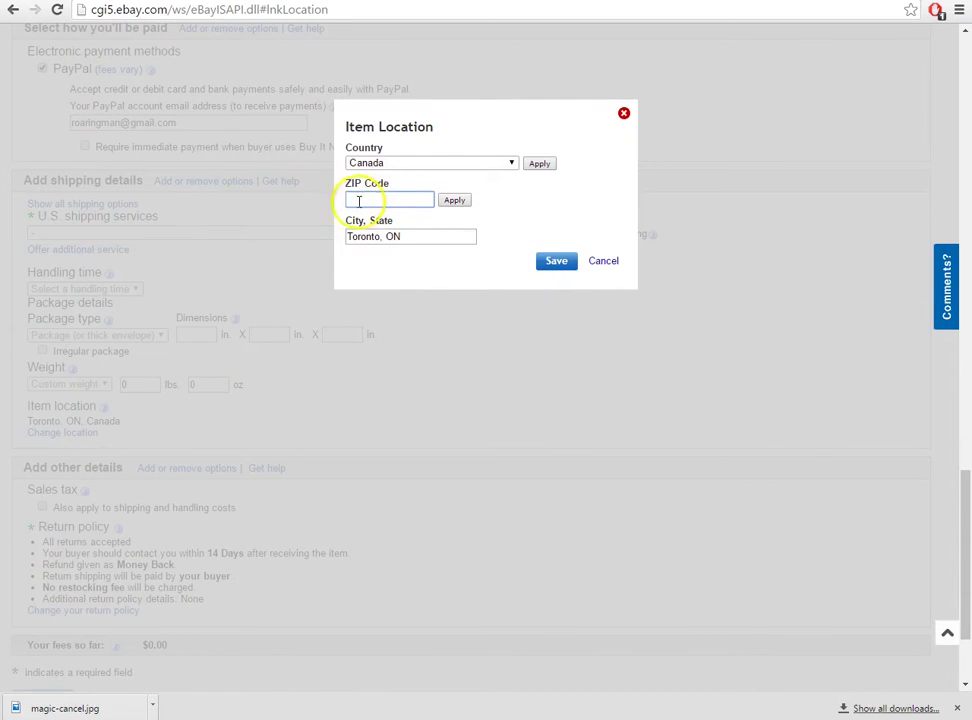
pyautogui.click(538, 258)
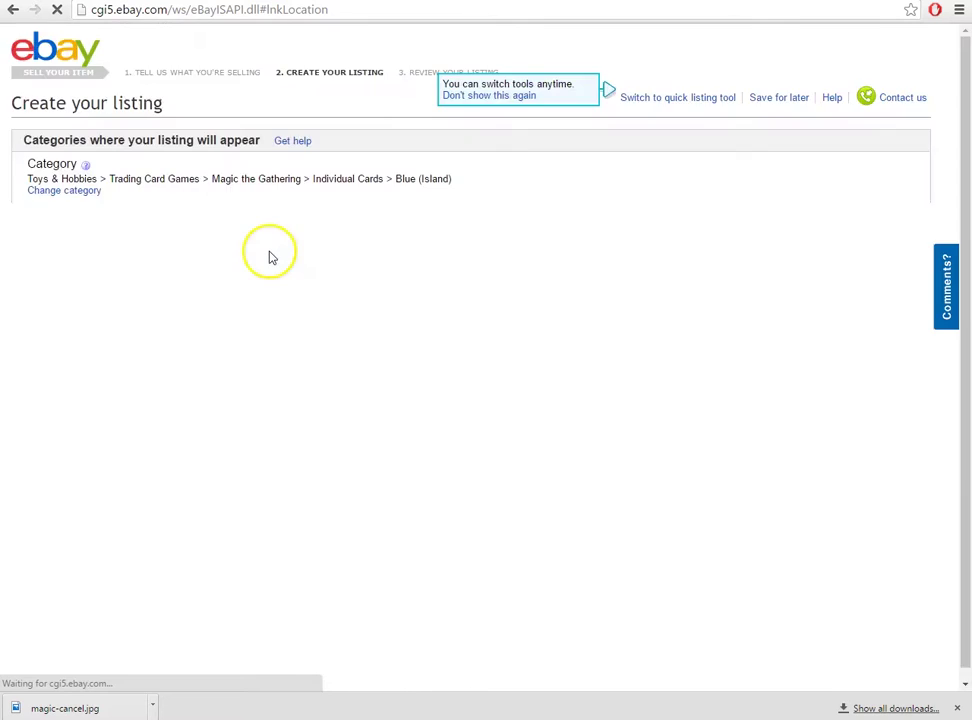
# Step: Choose Standard Shipping from outside US (5 to 10 business days) as the U.S. service and offer it with free shipping
pyautogui.click(290, 307)
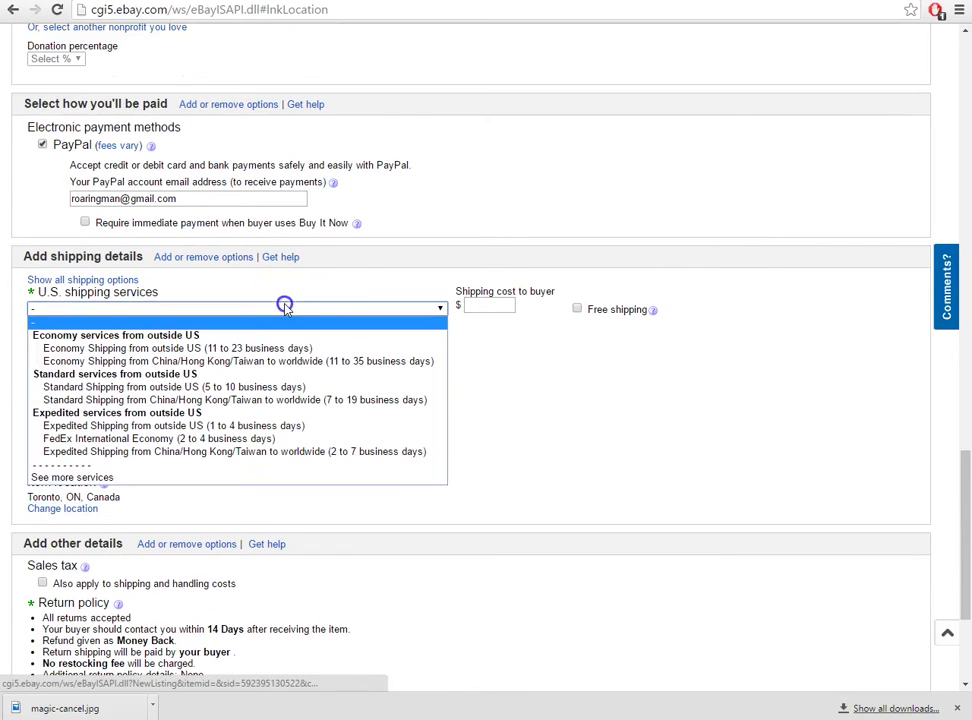
pyautogui.click(298, 388)
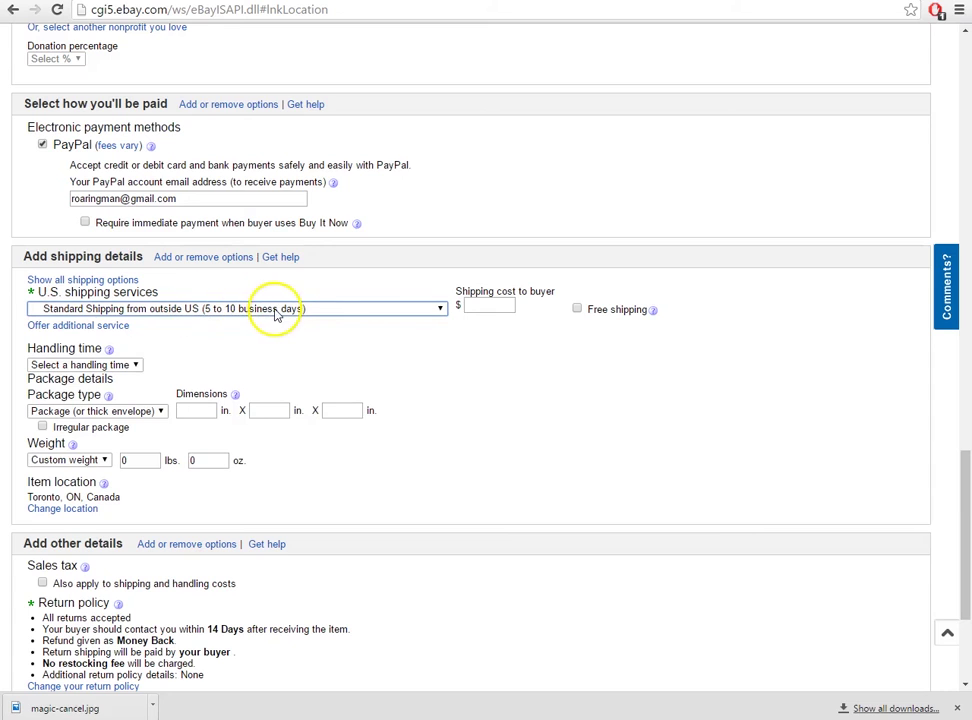
pyautogui.click(578, 309)
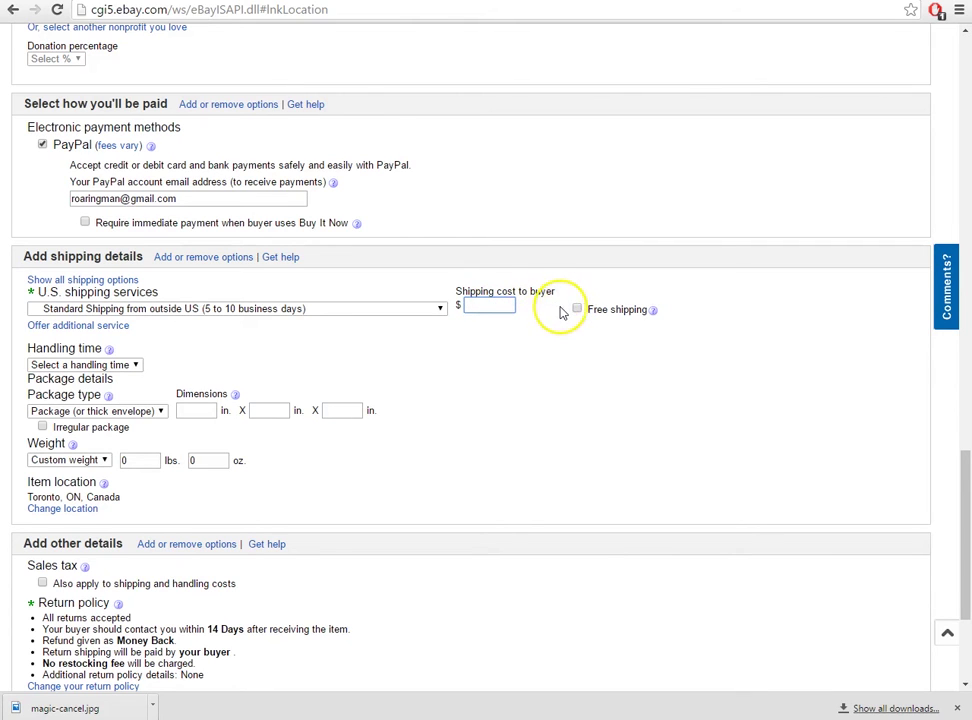
pyautogui.click(495, 307)
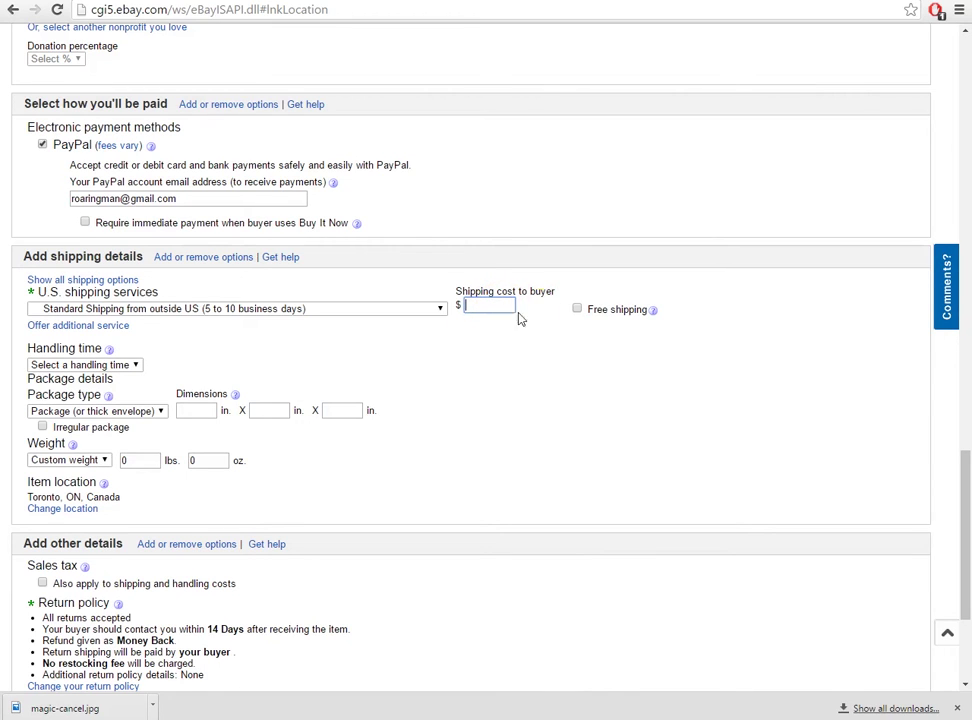
pyautogui.click(582, 311)
# Step: Review the whole listing form, from pricing, charity and payment options back up to the item specifics and gallery picture
pyautogui.scroll(5, 430, 430)
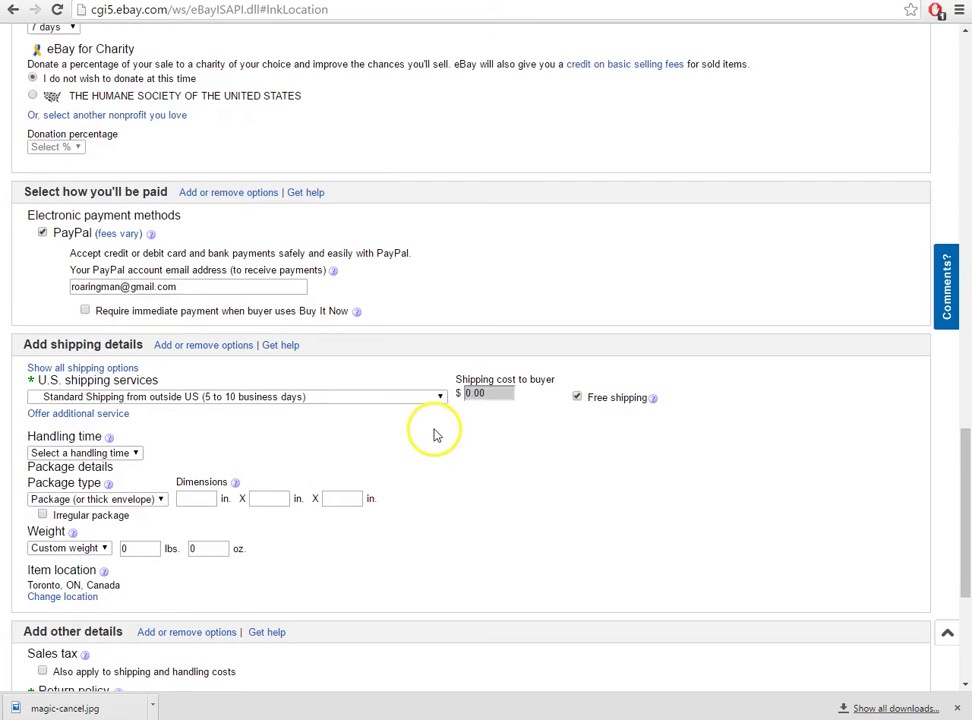
pyautogui.scroll(-3, 391, 440)
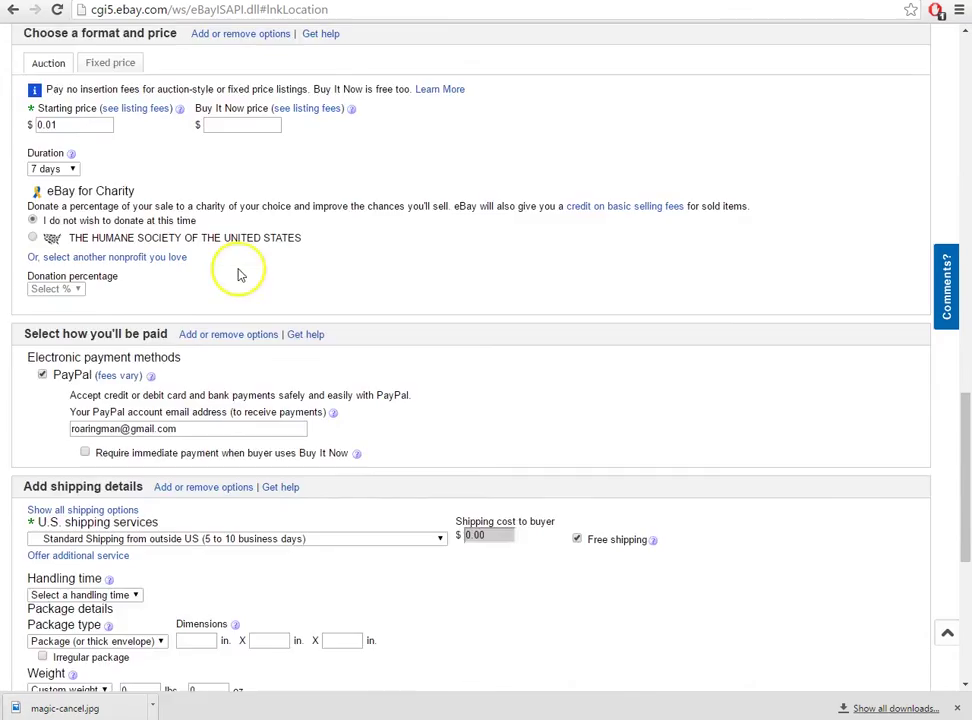
pyautogui.scroll(2, 245, 358)
pyautogui.scroll(-2, 245, 358)
pyautogui.scroll(15, 660, 476)
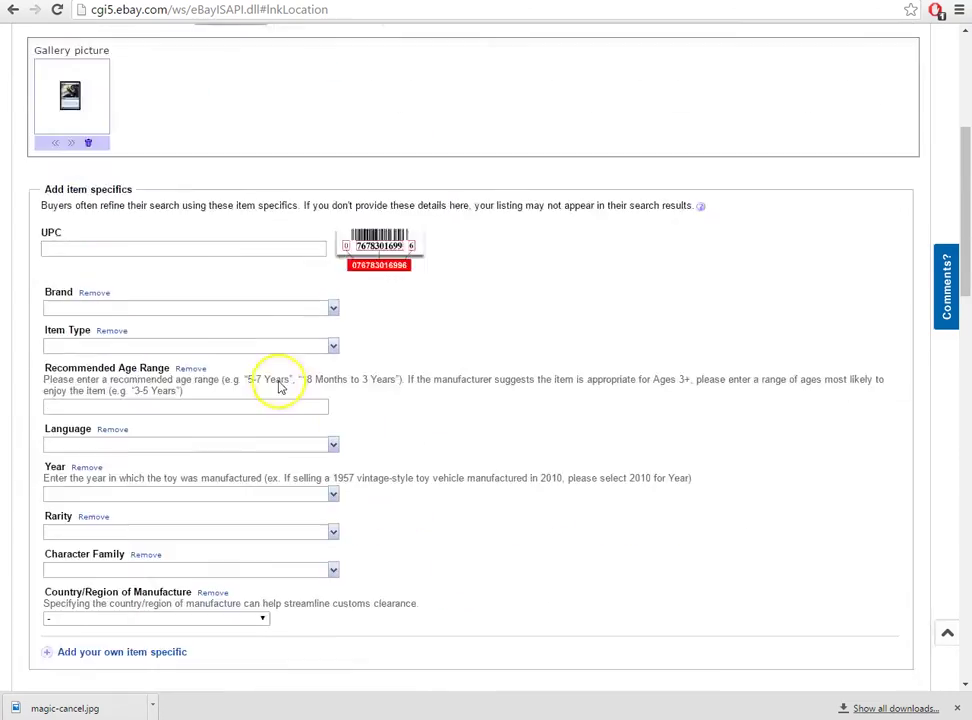
pyautogui.scroll(-12, 408, 553)
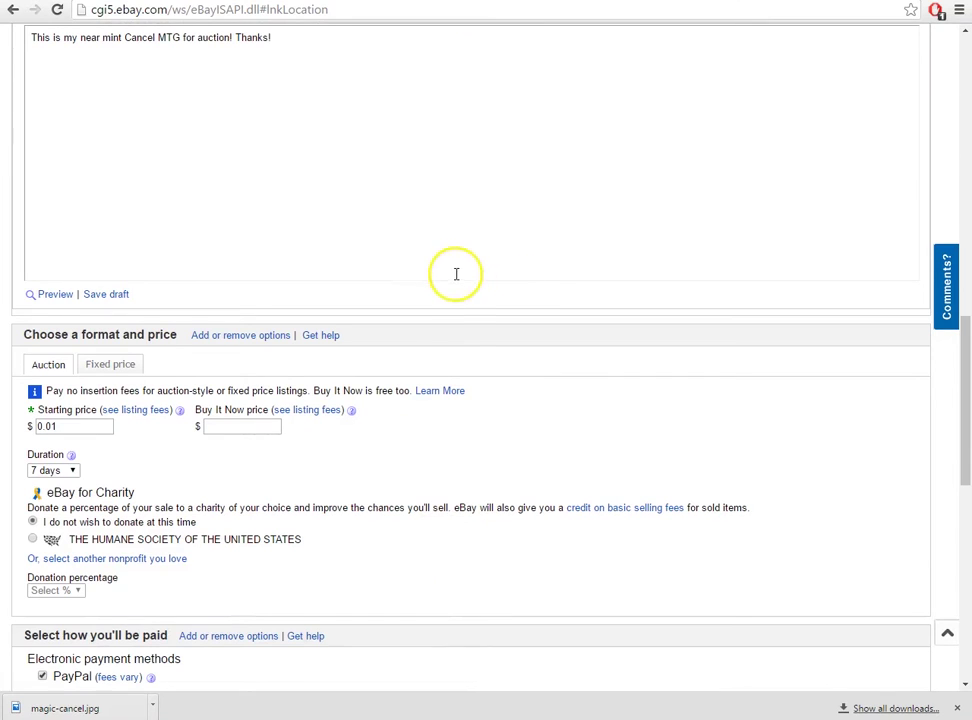
pyautogui.moveTo(486, 473); pyautogui.dragTo(551, 516)
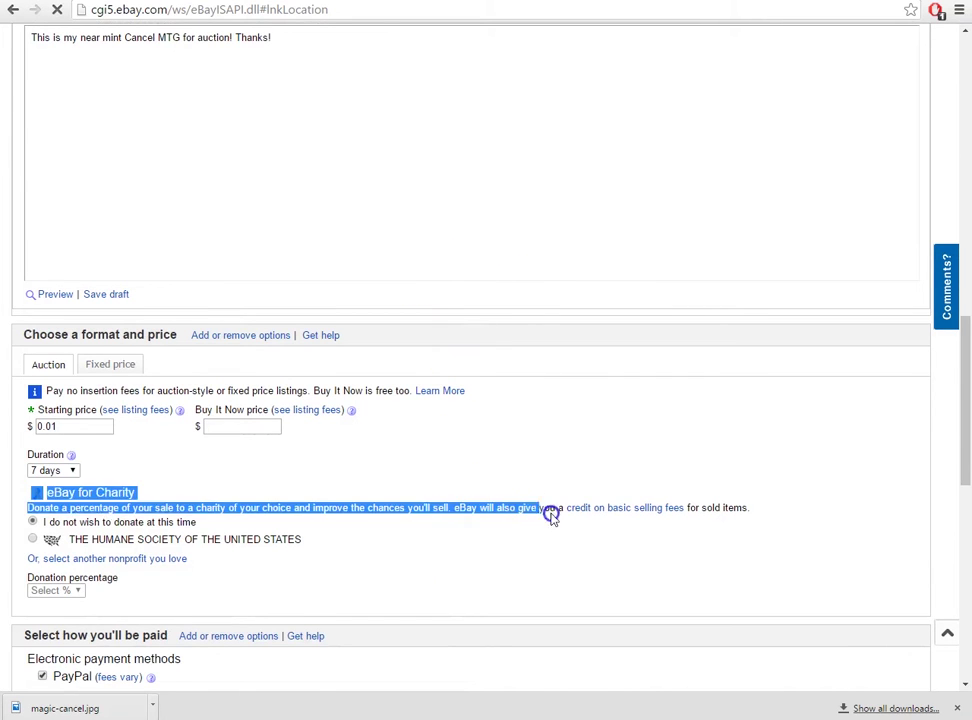
pyautogui.click(551, 516)
pyautogui.scroll(-5, 557, 527)
pyautogui.scroll(15, 286, 349)
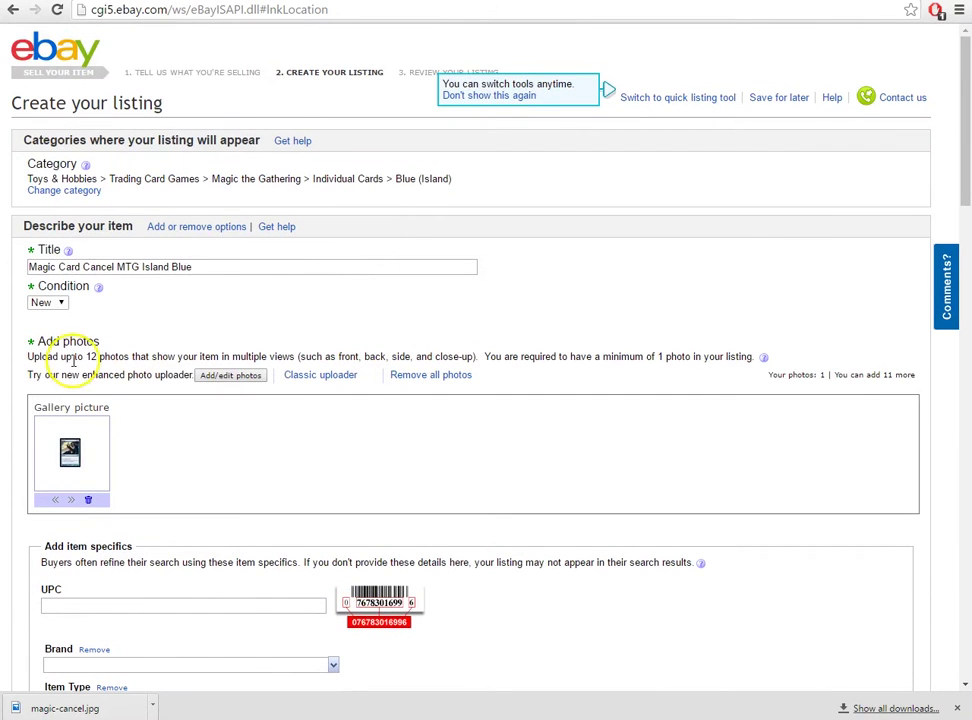
# Step: Check the listing's title, condition, gallery picture and description text
pyautogui.click(209, 270)
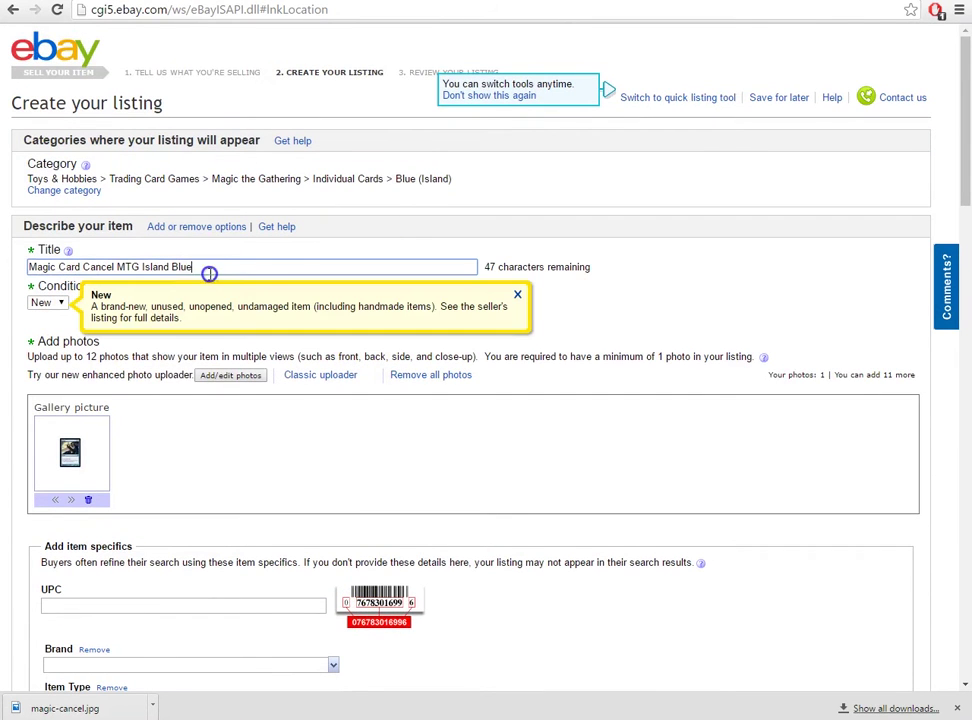
pyautogui.click(50, 303)
pyautogui.click(50, 303)
pyautogui.click(217, 267)
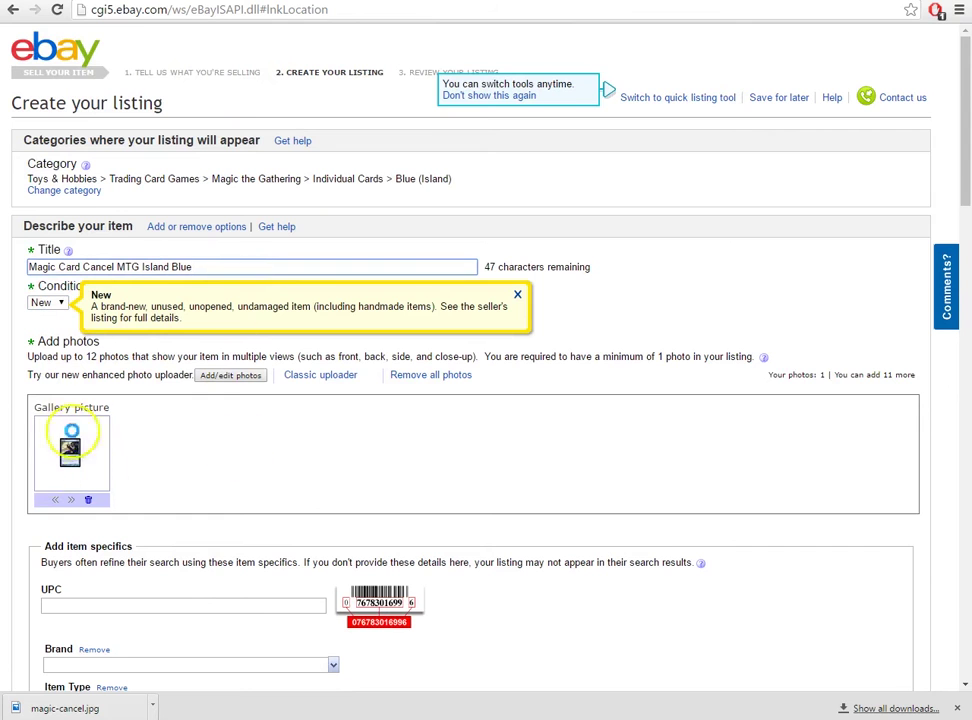
pyautogui.scroll(-5, 275, 421)
pyautogui.scroll(-3, 223, 325)
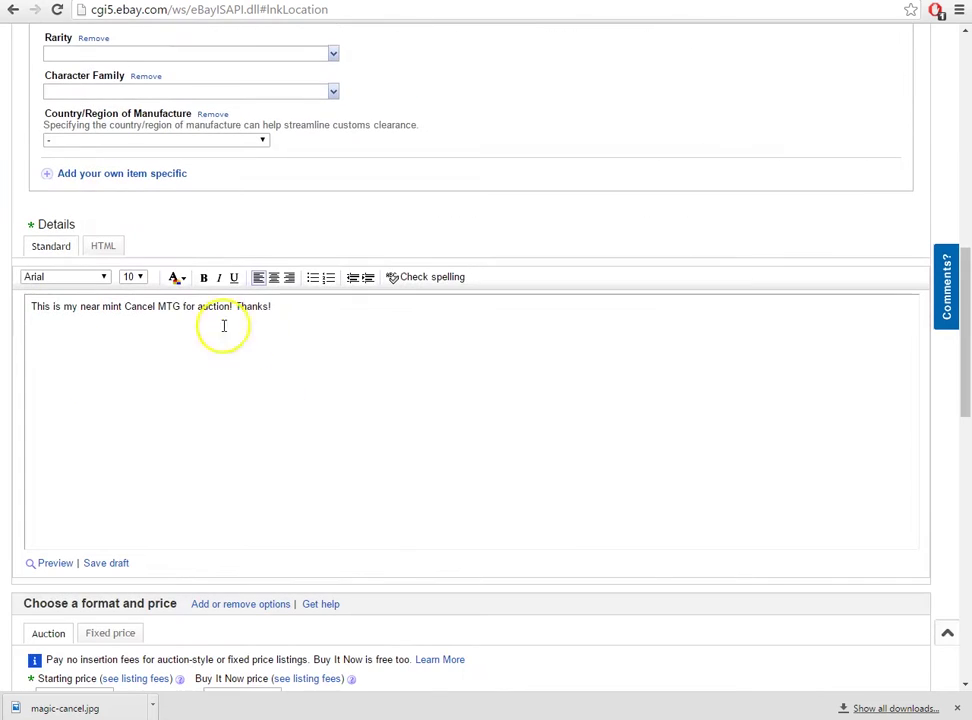
pyautogui.scroll(-2, 338, 395)
pyautogui.scroll(-3, 184, 234)
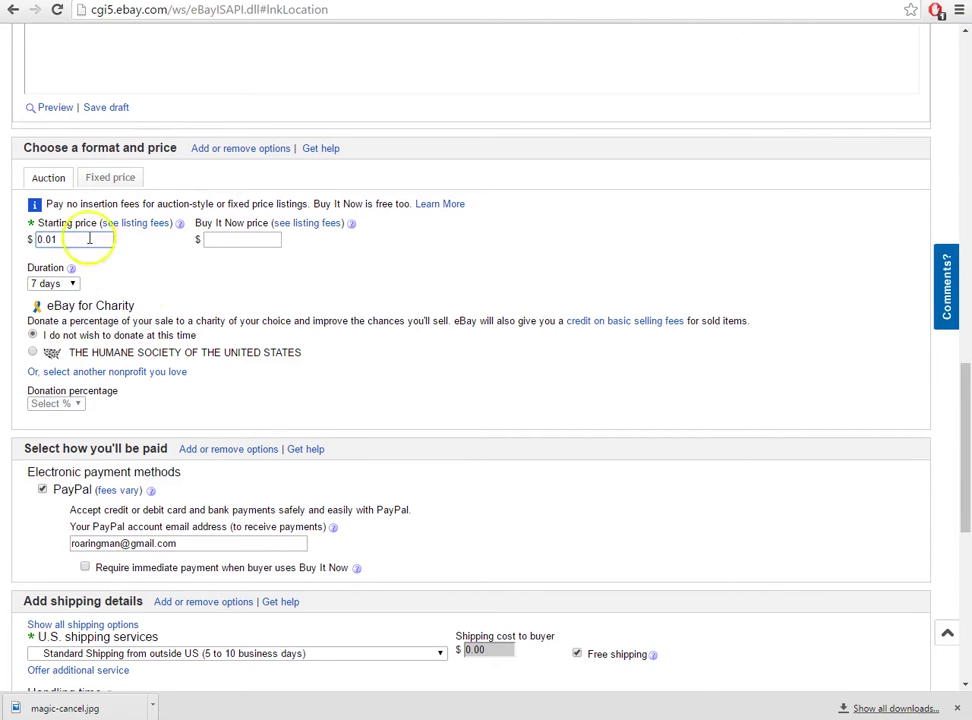
# Step: Check the auction's starting price and available durations, along with the payment and free shipping settings
pyautogui.moveTo(115, 241); pyautogui.dragTo(61, 228)
pyautogui.scroll(-3, 160, 273)
pyautogui.scroll(2, 102, 141)
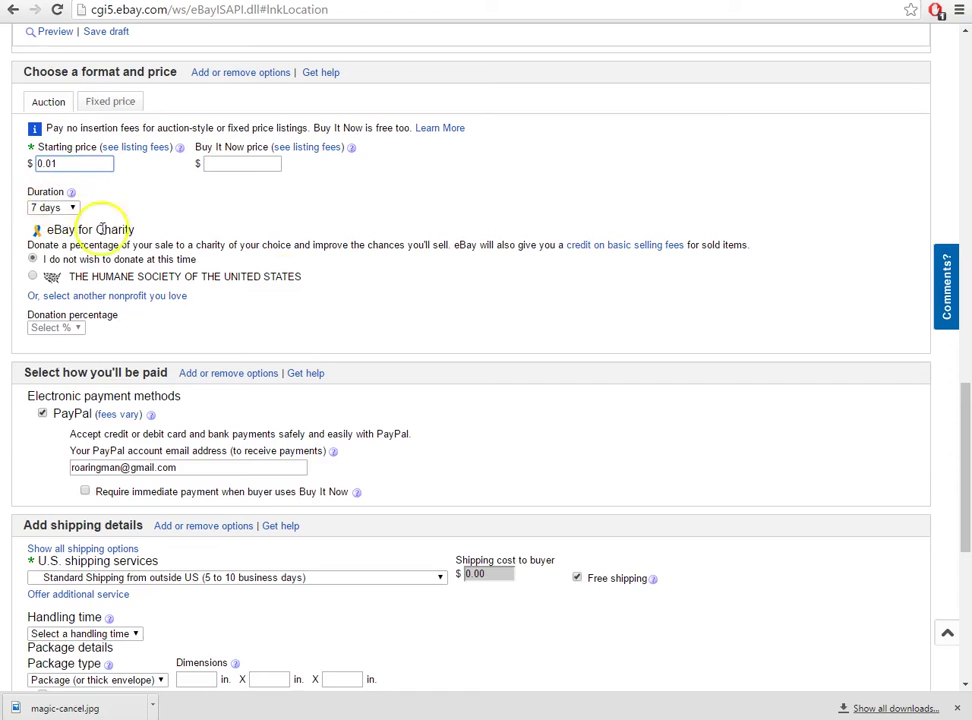
pyautogui.scroll(-3, 339, 321)
pyautogui.scroll(2, 67, 120)
pyautogui.click(67, 133)
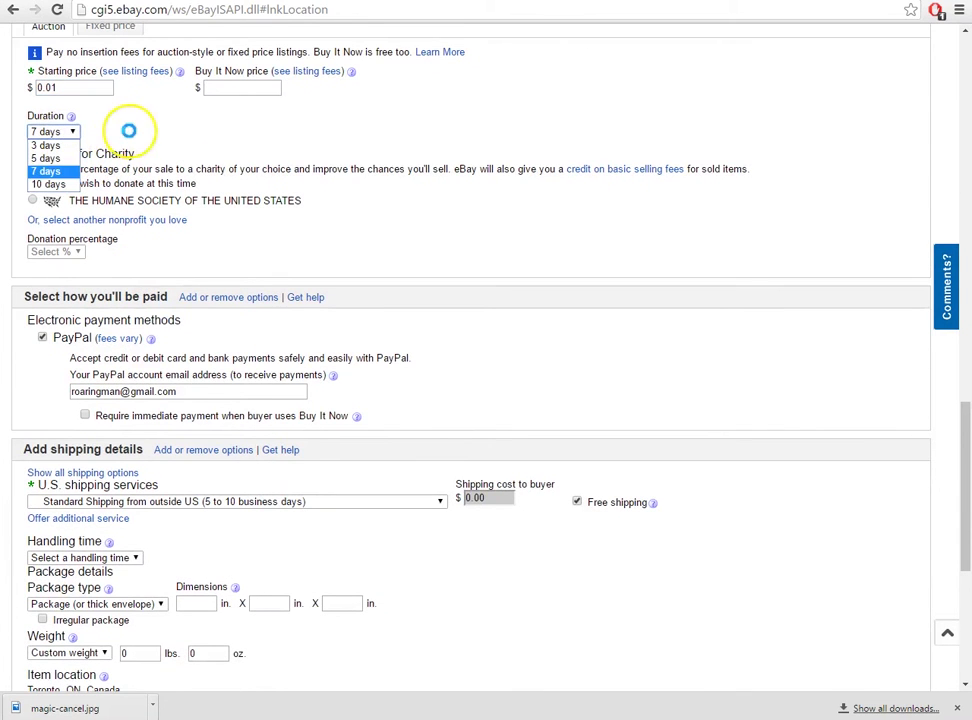
pyautogui.click(67, 131)
pyautogui.scroll(-3, 370, 285)
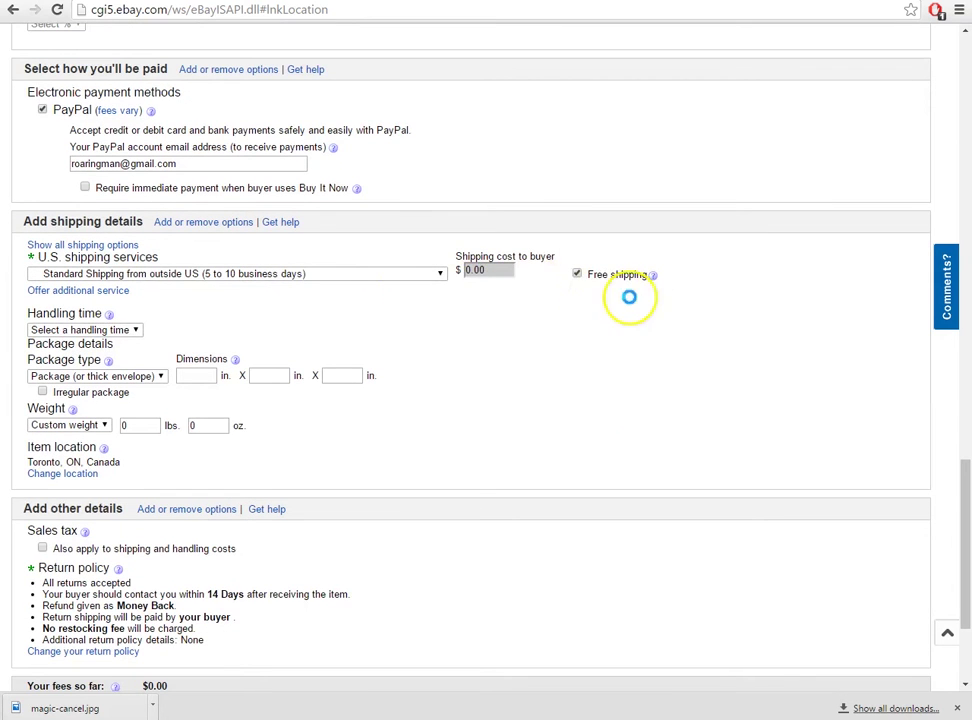
pyautogui.scroll(6, 600, 288)
pyautogui.scroll(-3, 478, 323)
# Step: Try handling times of 1, 2 and 3 business days in the shipping details, ending on 2 business days
pyautogui.scroll(-4, 478, 323)
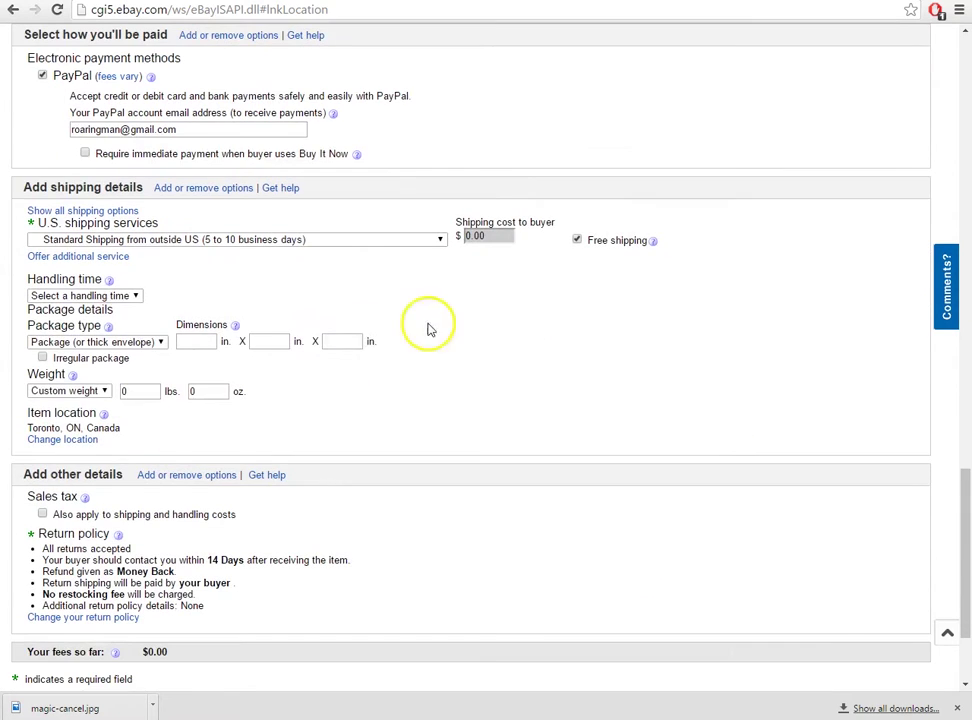
pyautogui.click(104, 296)
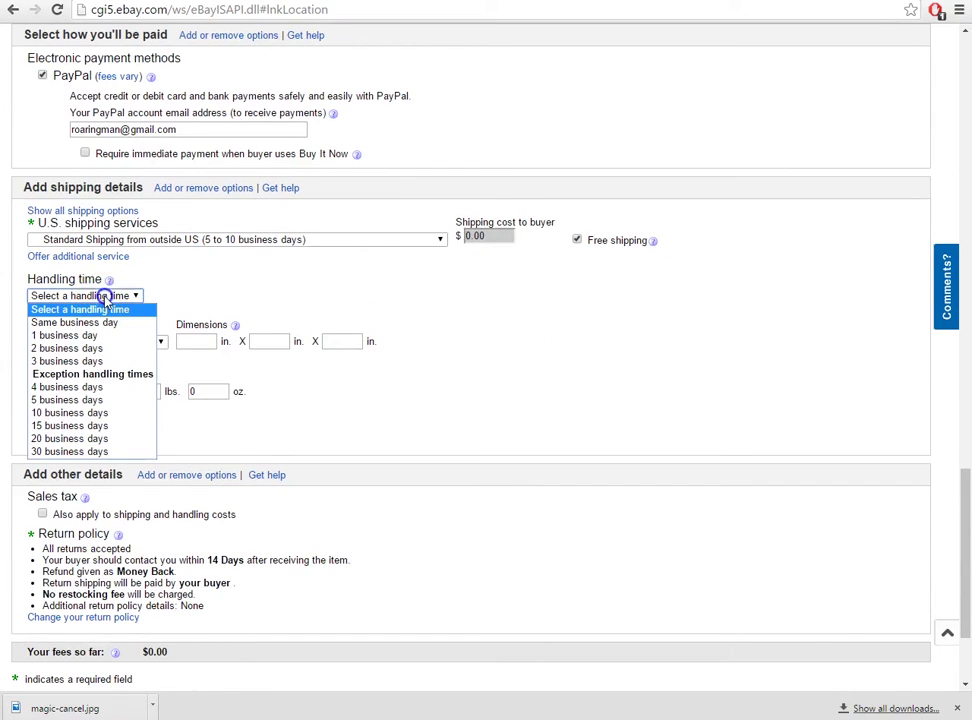
pyautogui.click(126, 345)
pyautogui.click(121, 297)
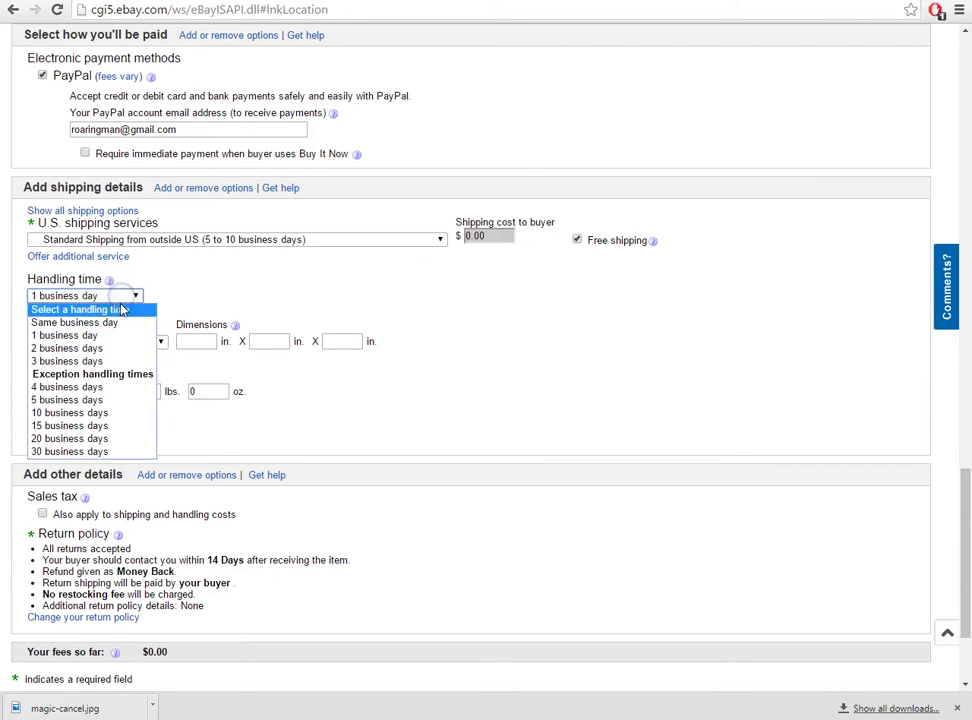
pyautogui.click(126, 348)
pyautogui.click(120, 293)
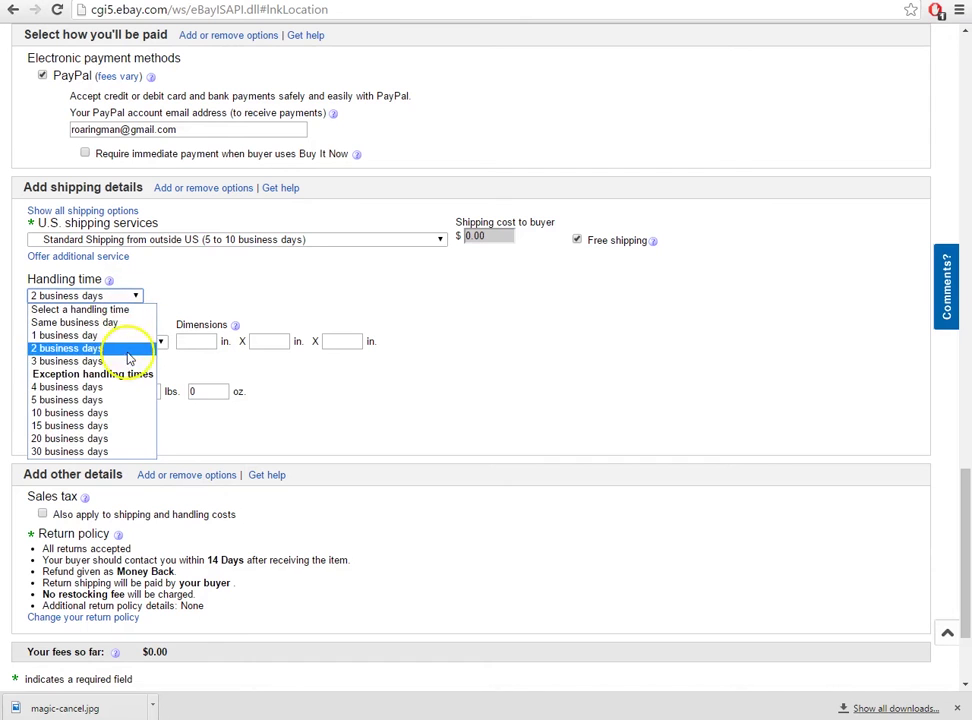
pyautogui.click(127, 360)
pyautogui.click(118, 297)
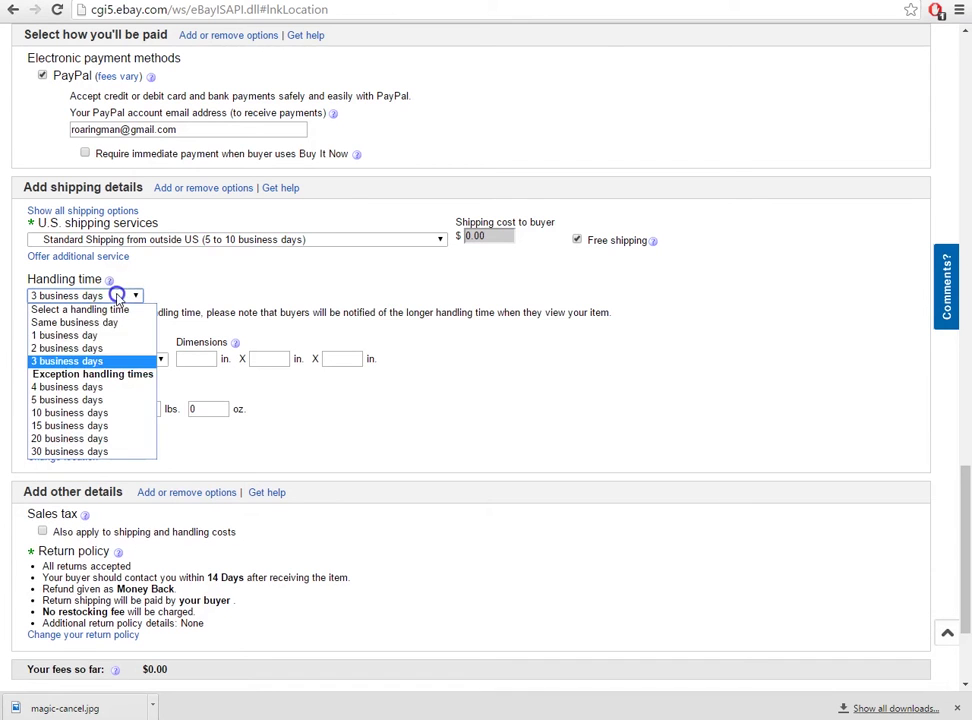
pyautogui.click(108, 349)
pyautogui.click(119, 296)
pyautogui.click(119, 349)
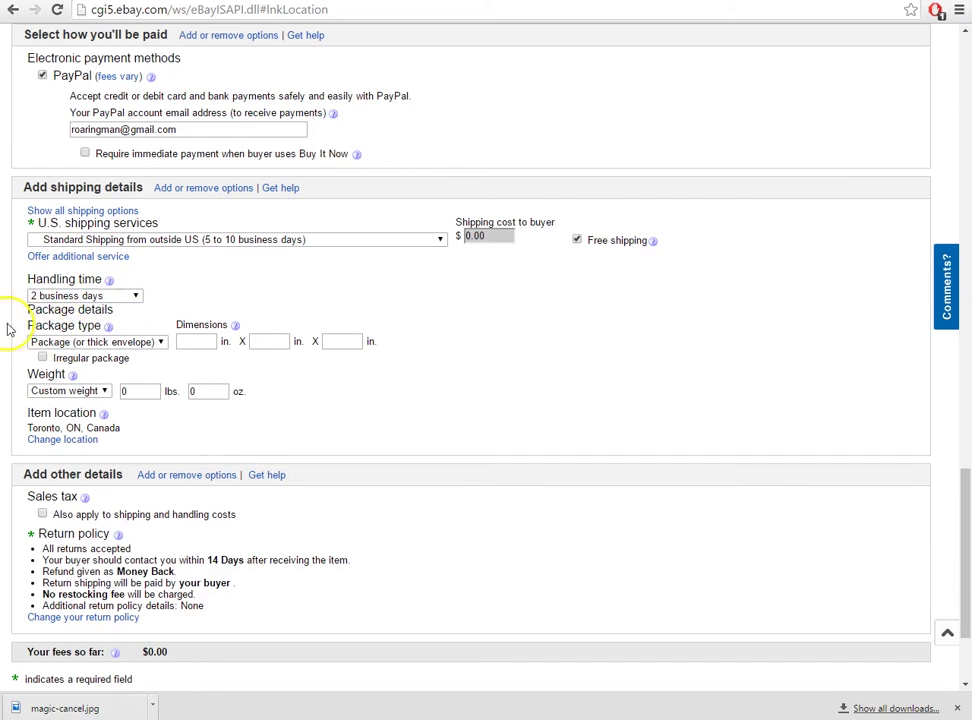
# Step: Set the handling time in the shipping details to 1 business day
pyautogui.click(82, 297)
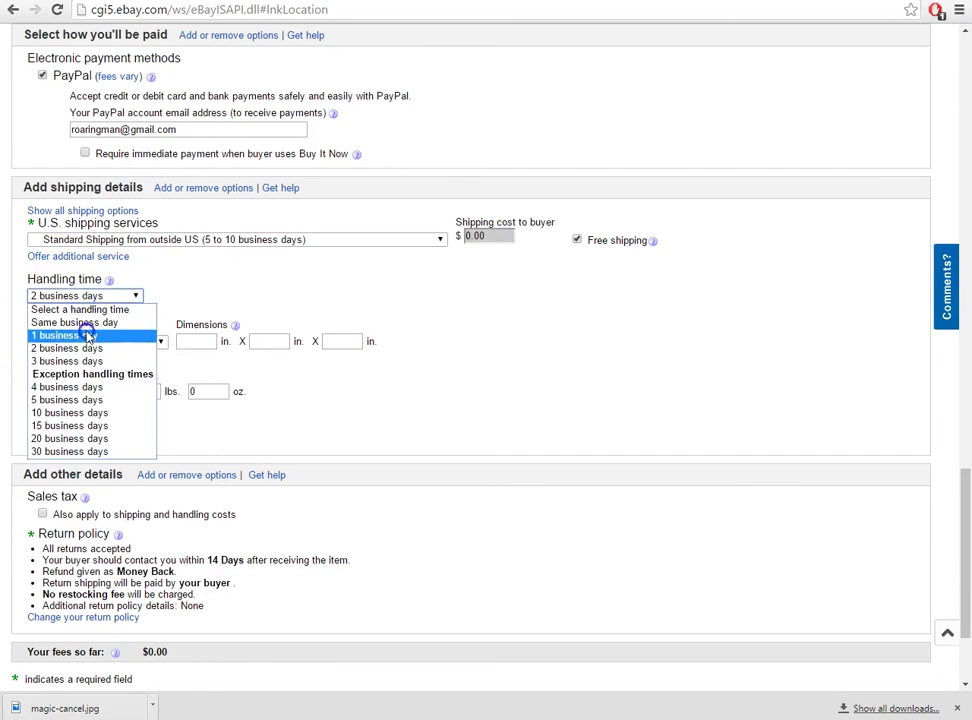
pyautogui.click(88, 337)
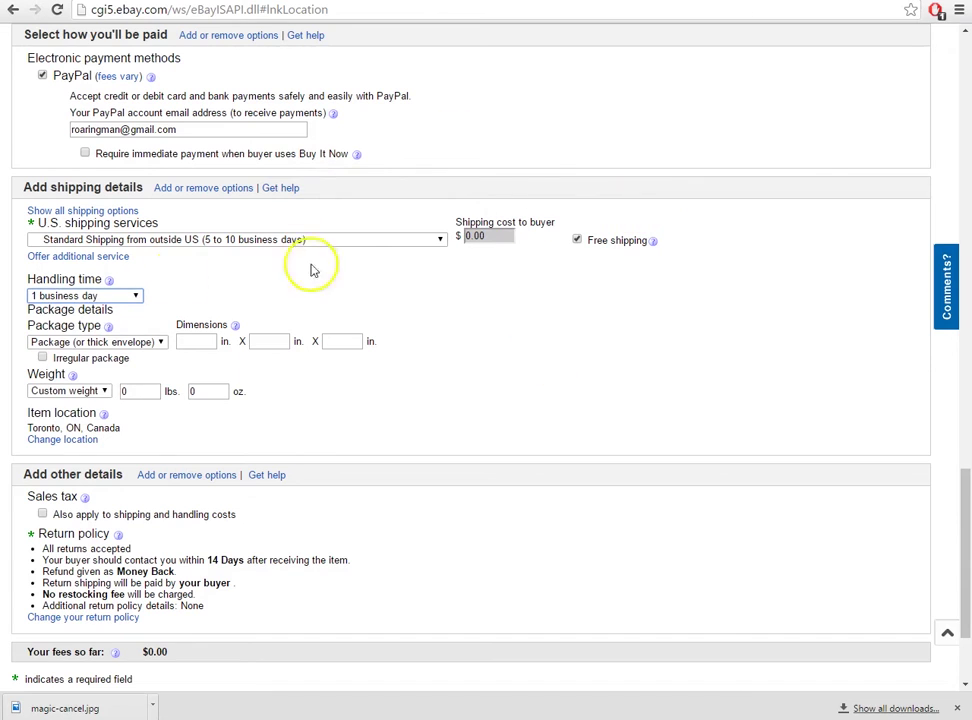
pyautogui.click(115, 295)
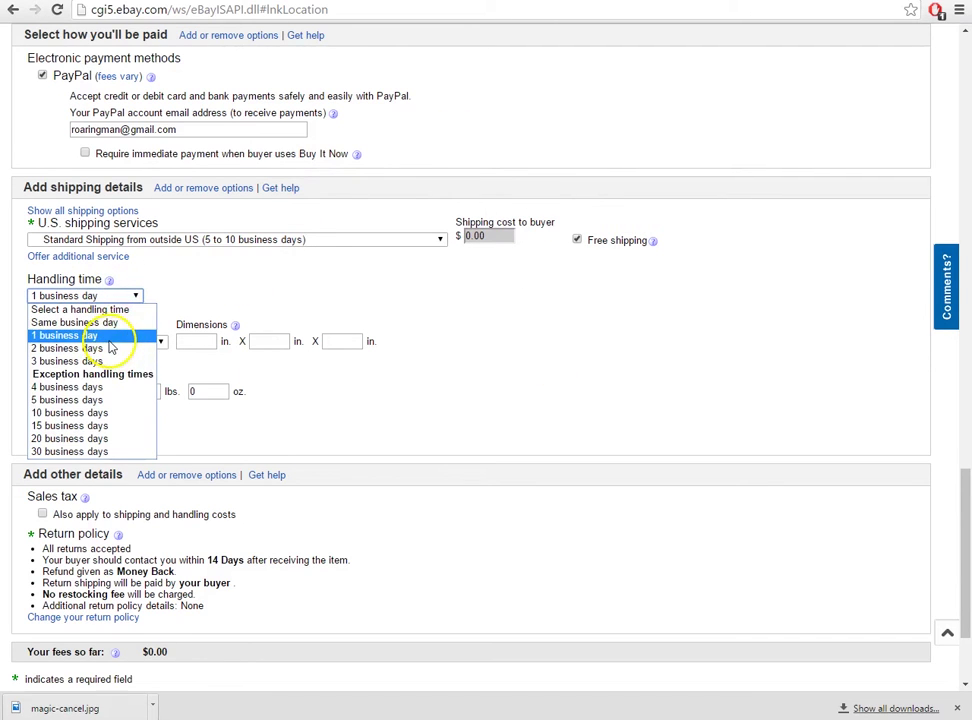
pyautogui.click(109, 338)
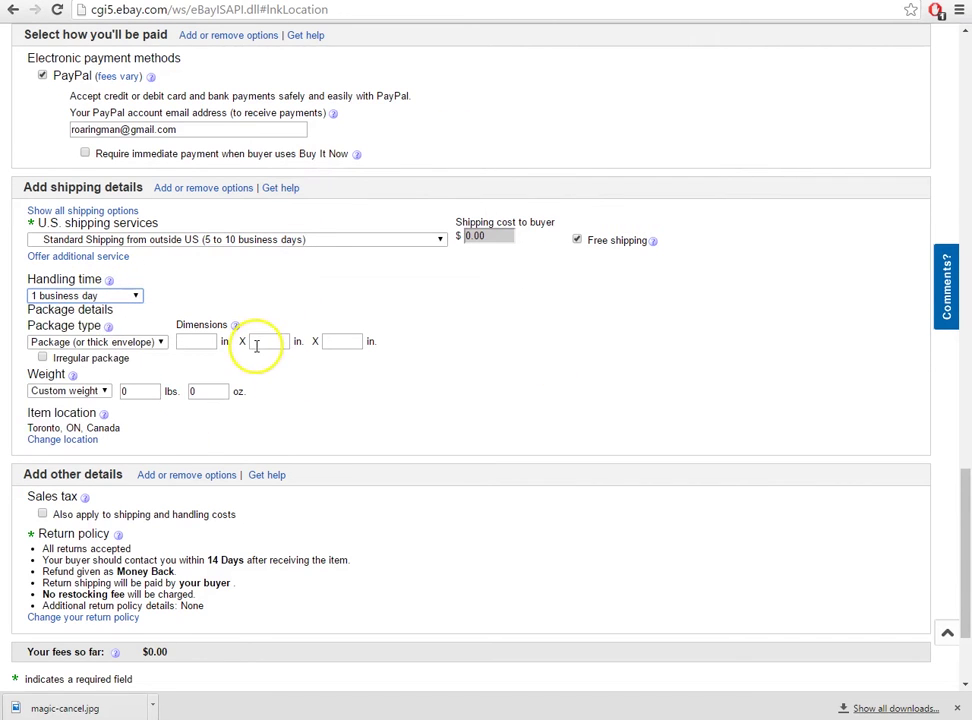
pyautogui.click(115, 295)
pyautogui.click(124, 347)
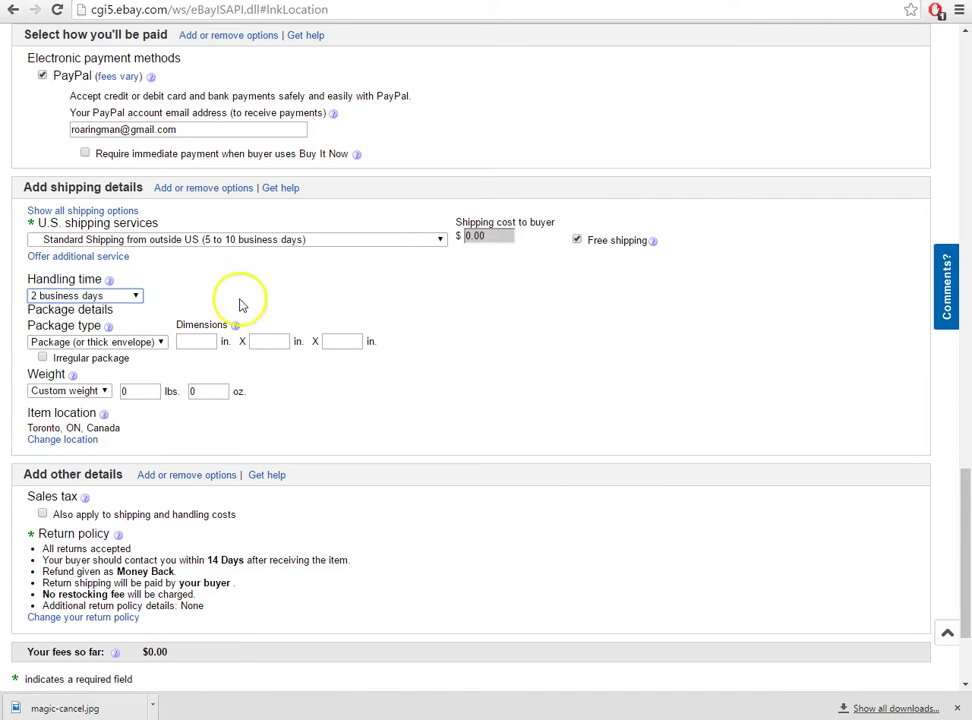
pyautogui.click(116, 296)
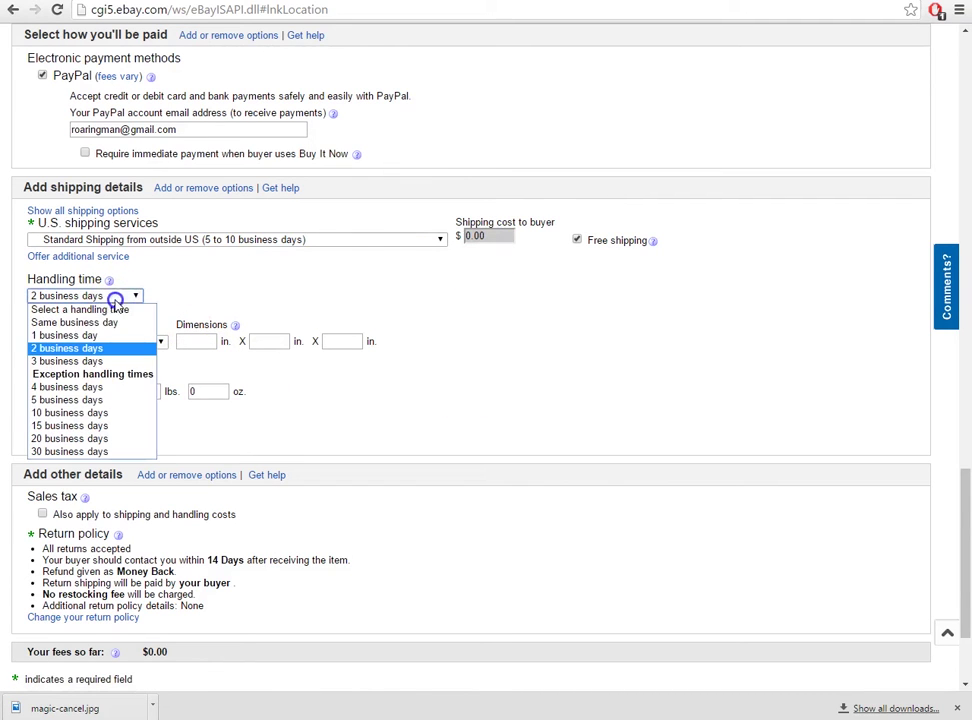
pyautogui.click(106, 336)
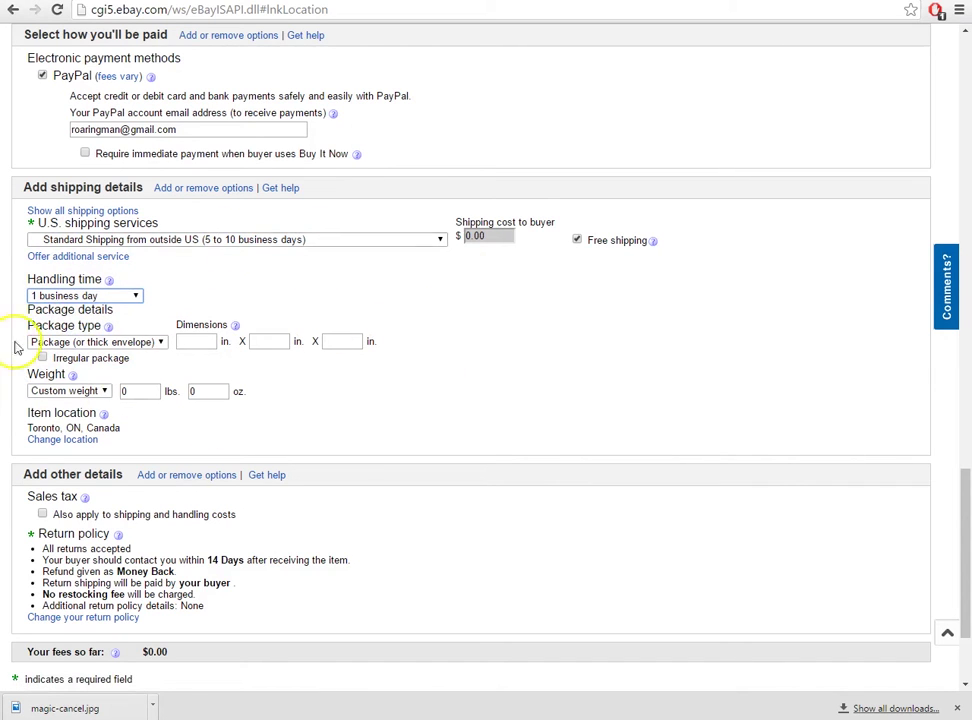
pyautogui.click(460, 378)
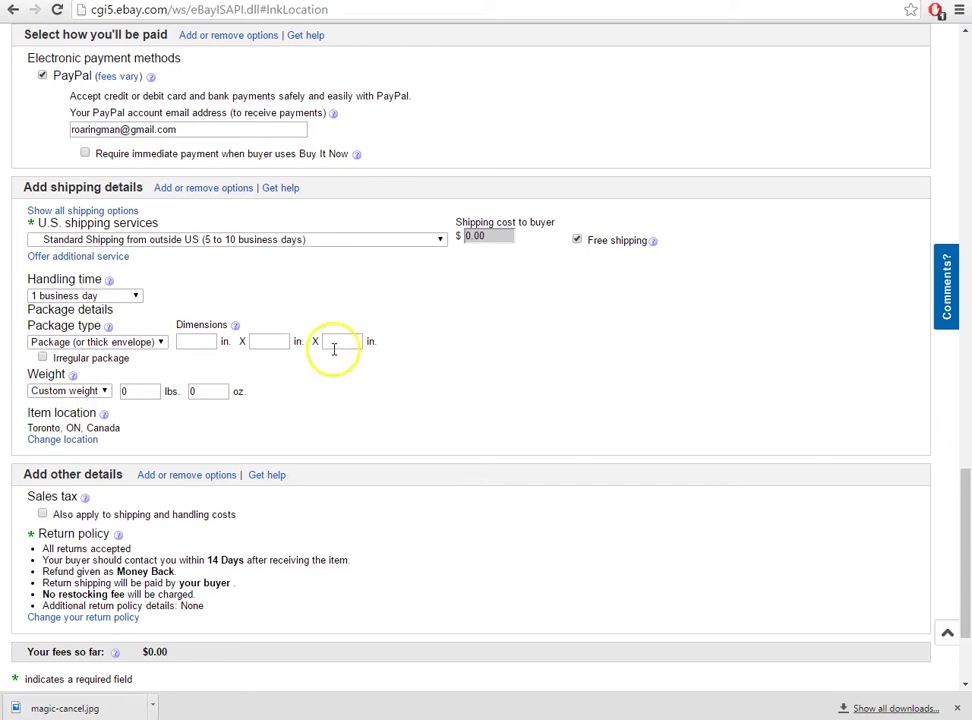
# Step: Look over the completed listing form once more and continue to the listing review
pyautogui.scroll(-3, 95, 434)
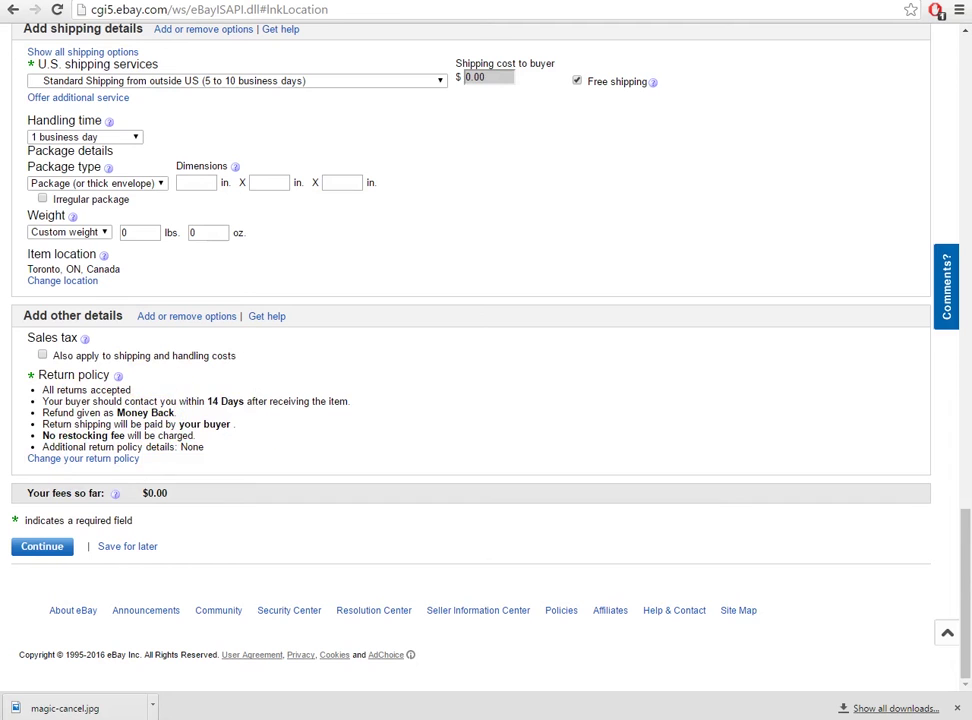
pyautogui.scroll(3, 224, 470)
pyautogui.scroll(-3, 317, 529)
pyautogui.scroll(2, 243, 477)
pyautogui.scroll(-2, 120, 400)
pyautogui.scroll(20, 91, 490)
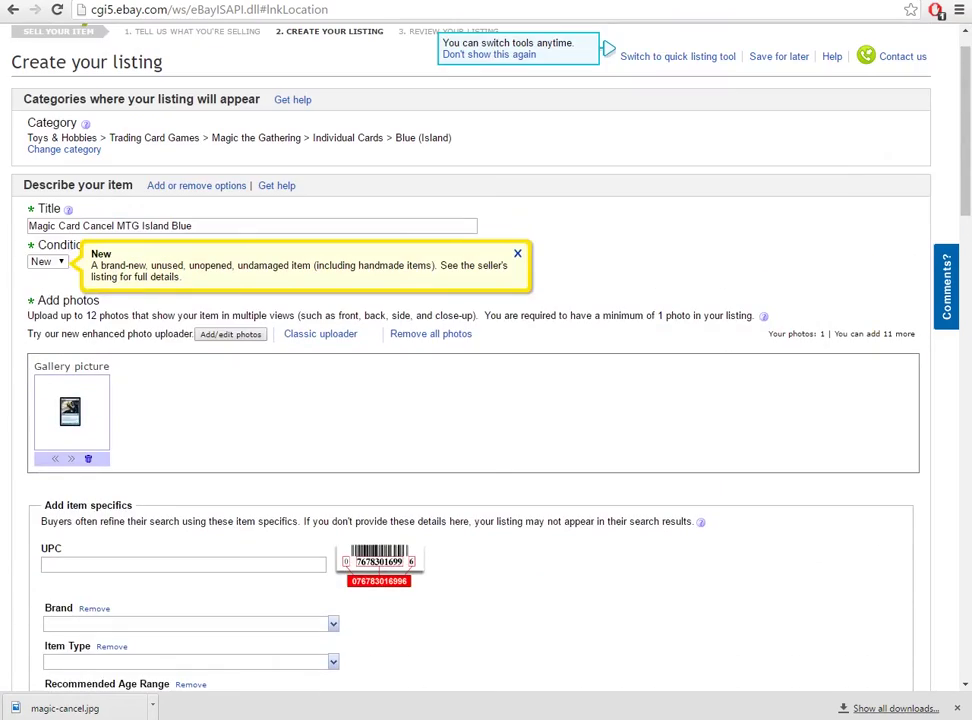
pyautogui.moveTo(962, 56); pyautogui.dragTo(967, 570)
pyautogui.click(40, 548)
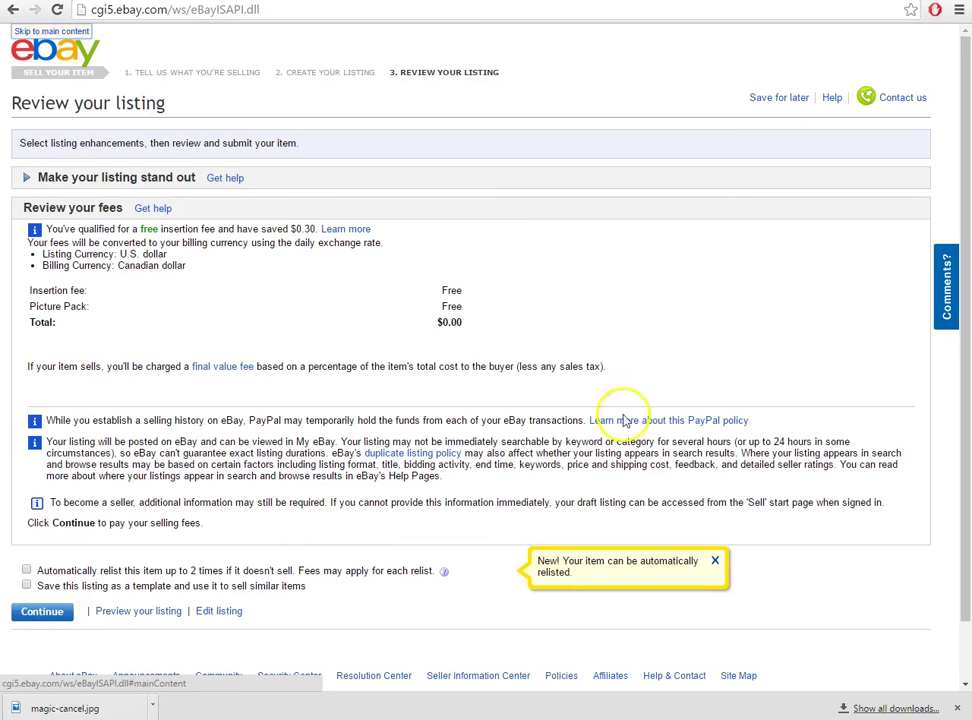
# Step: Accept the listing's fee review and start the seller setup, going as far as the phone confirmation's PIN field
pyautogui.click(48, 614)
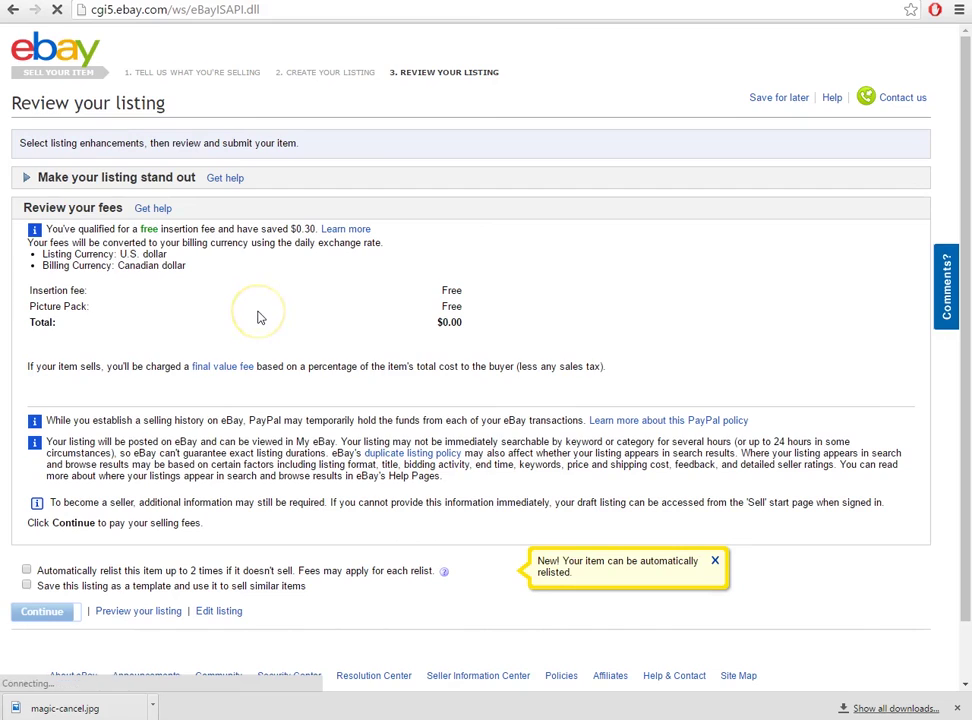
pyautogui.click(502, 278)
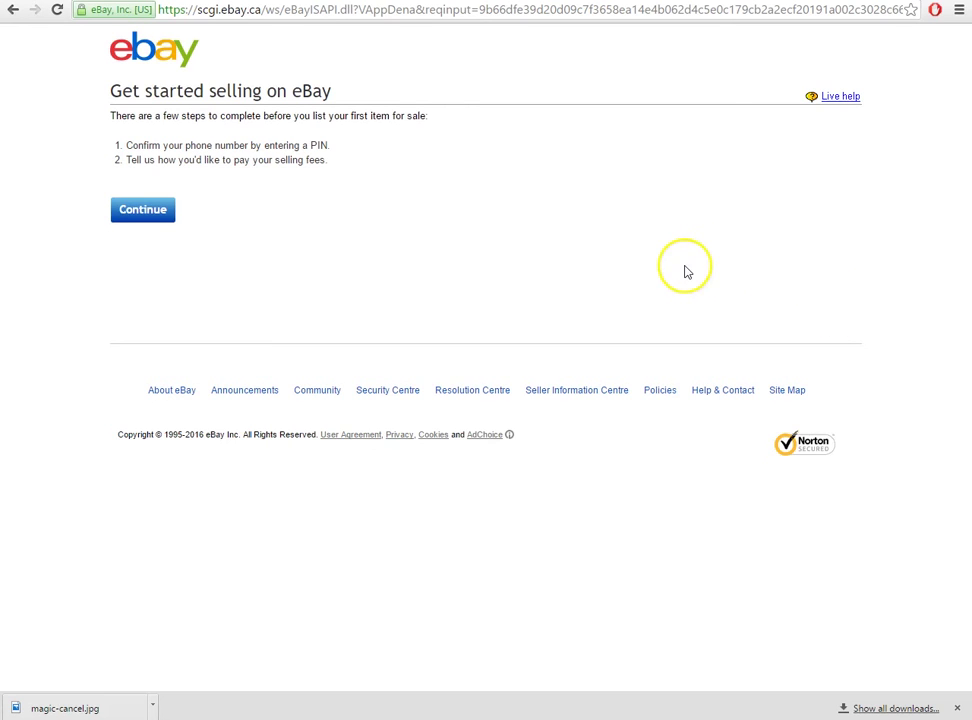
pyautogui.click(164, 213)
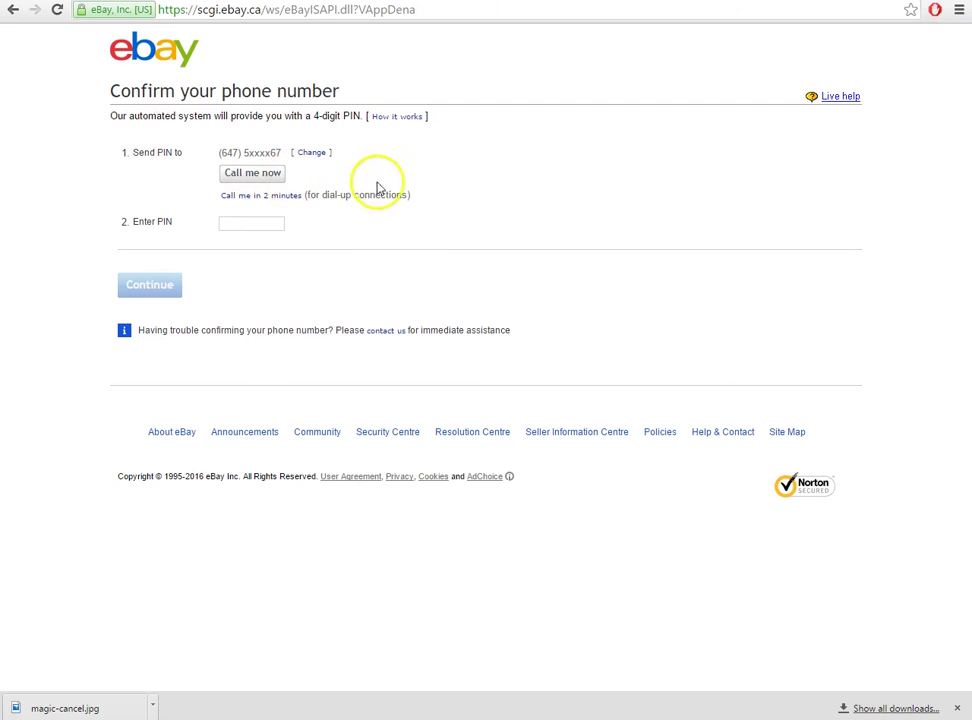
pyautogui.click(246, 223)
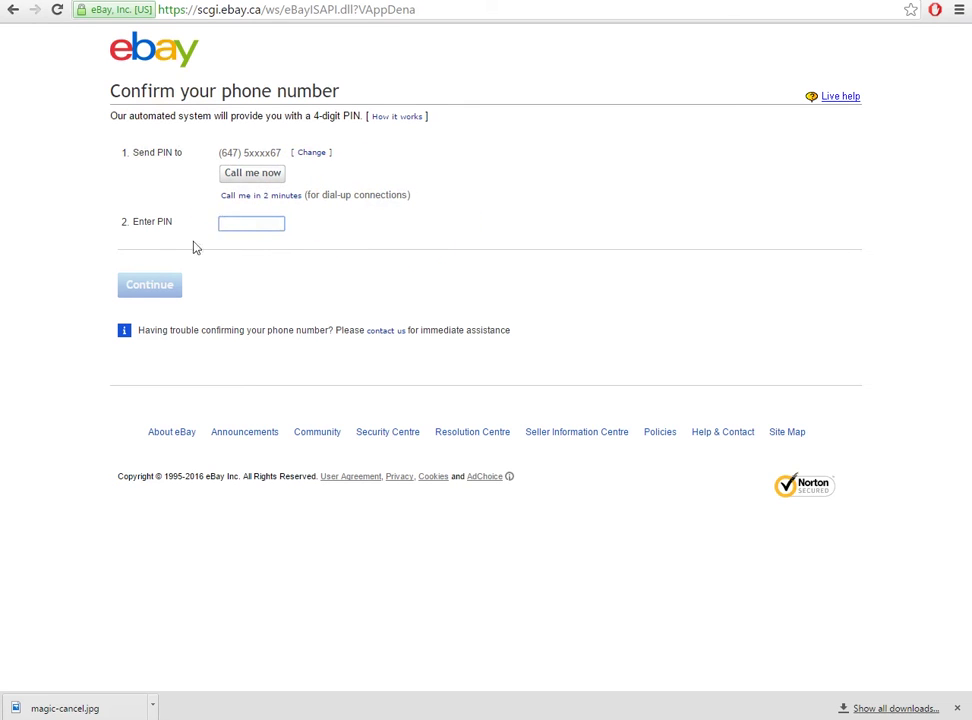
# Step: Leave the phone confirmation for the eBay home page and open the Selling overview in My eBay
pyautogui.click(147, 55)
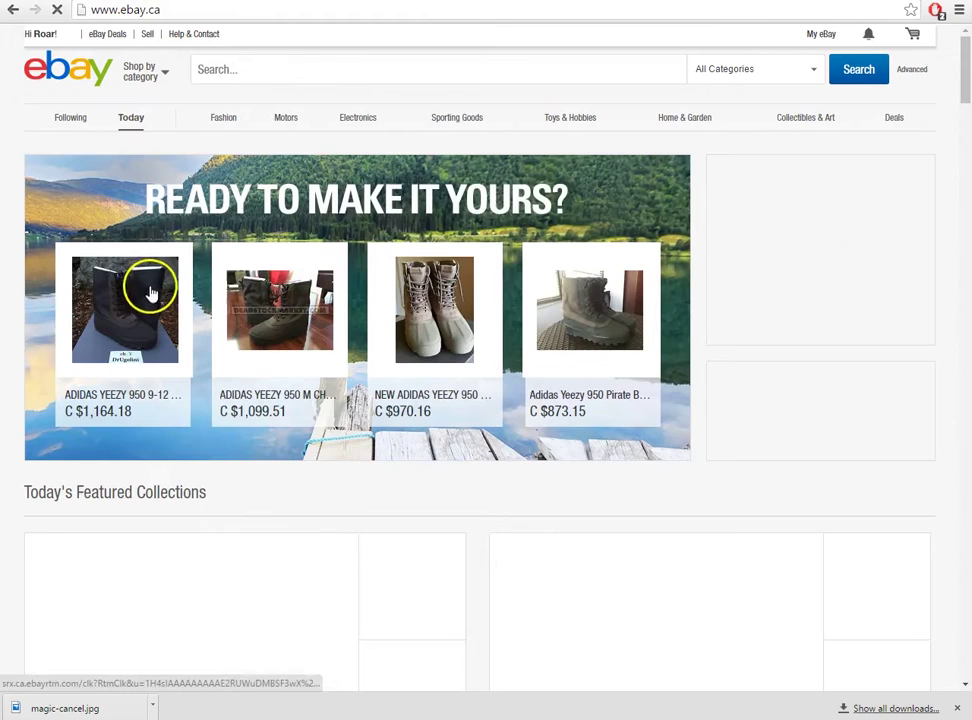
pyautogui.moveTo(825, 35)
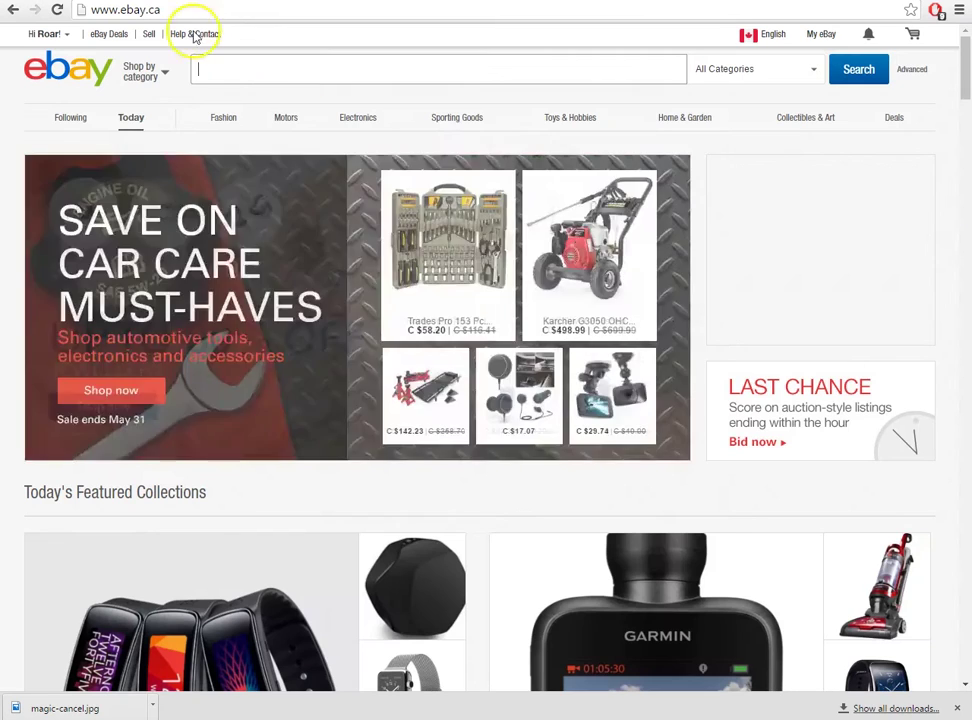
pyautogui.moveTo(814, 43)
pyautogui.click(830, 186)
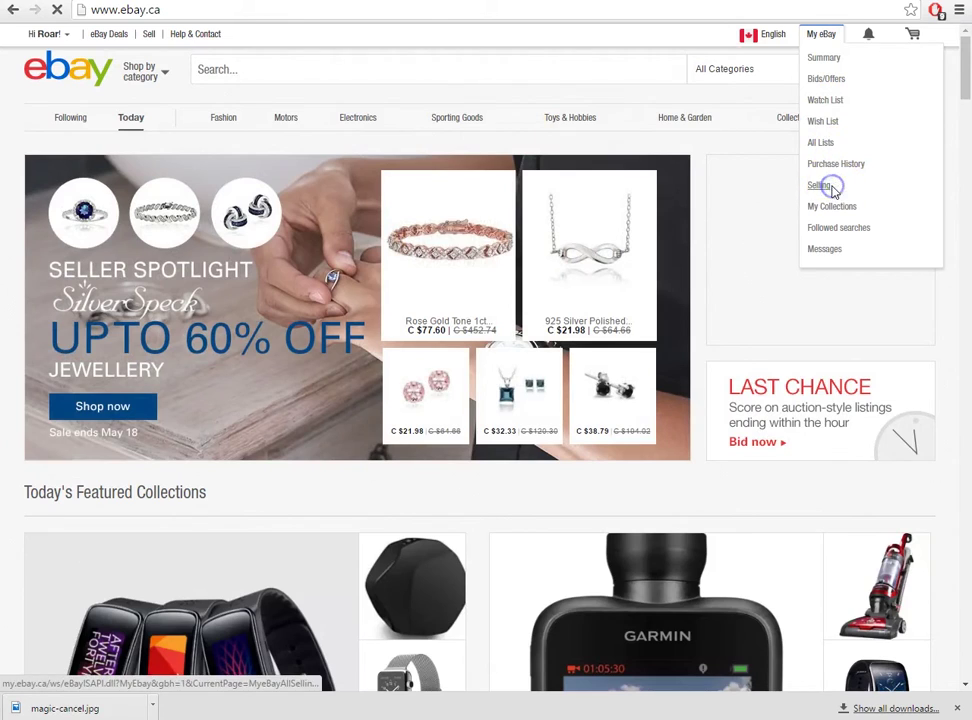
pyautogui.scroll(-1, 450, 425)
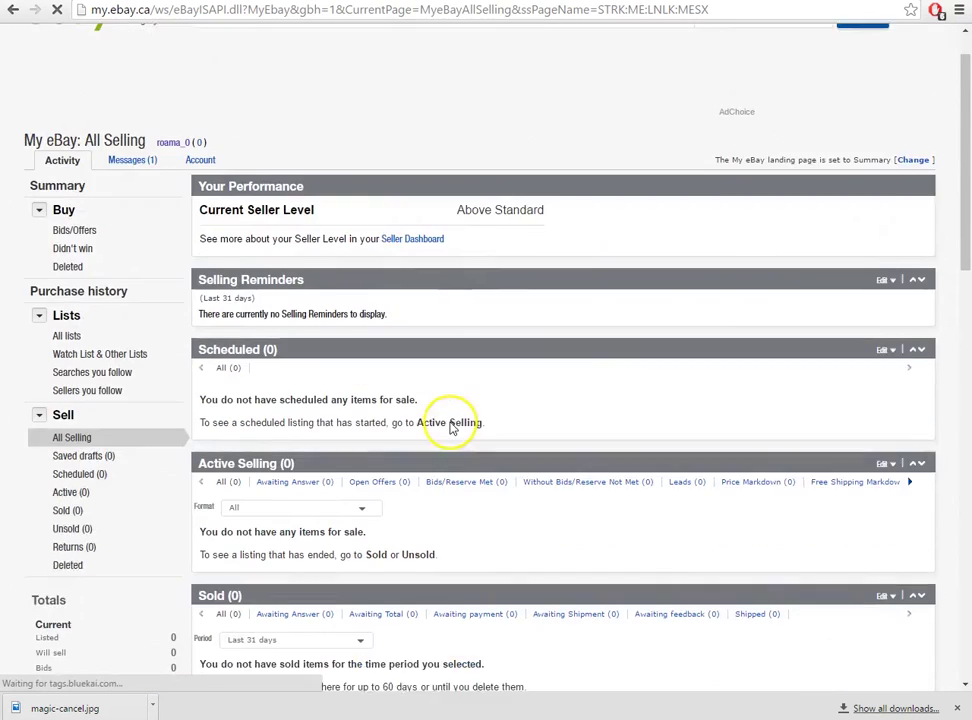
pyautogui.scroll(-3, 450, 425)
pyautogui.scroll(4, 452, 443)
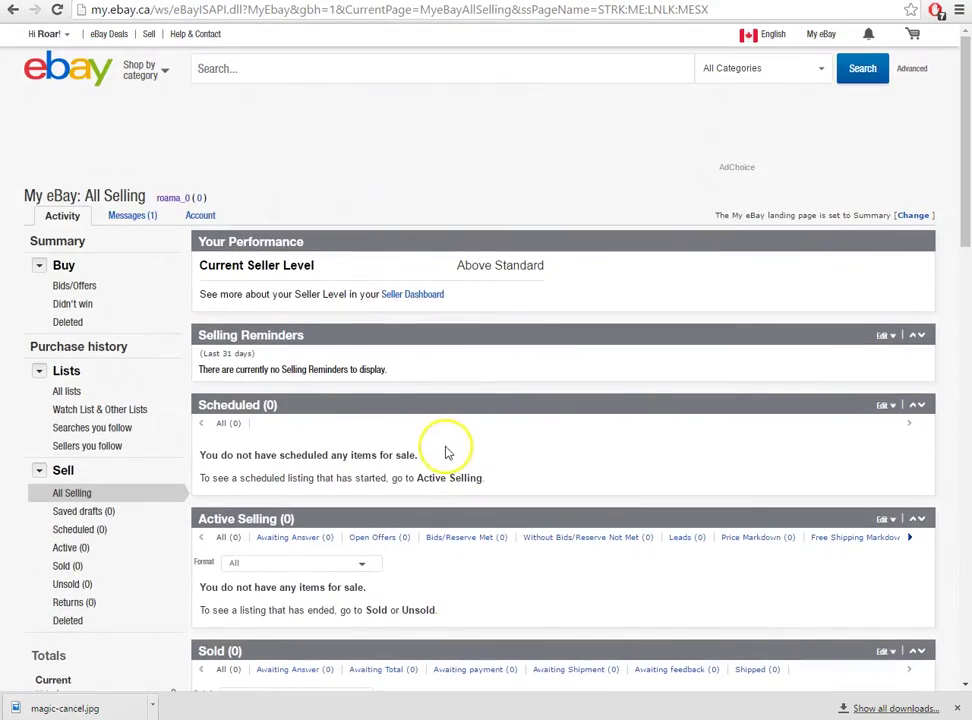
pyautogui.tripleClick(600, 457)
pyautogui.tripleClick(597, 487)
pyautogui.moveTo(601, 489); pyautogui.dragTo(598, 428)
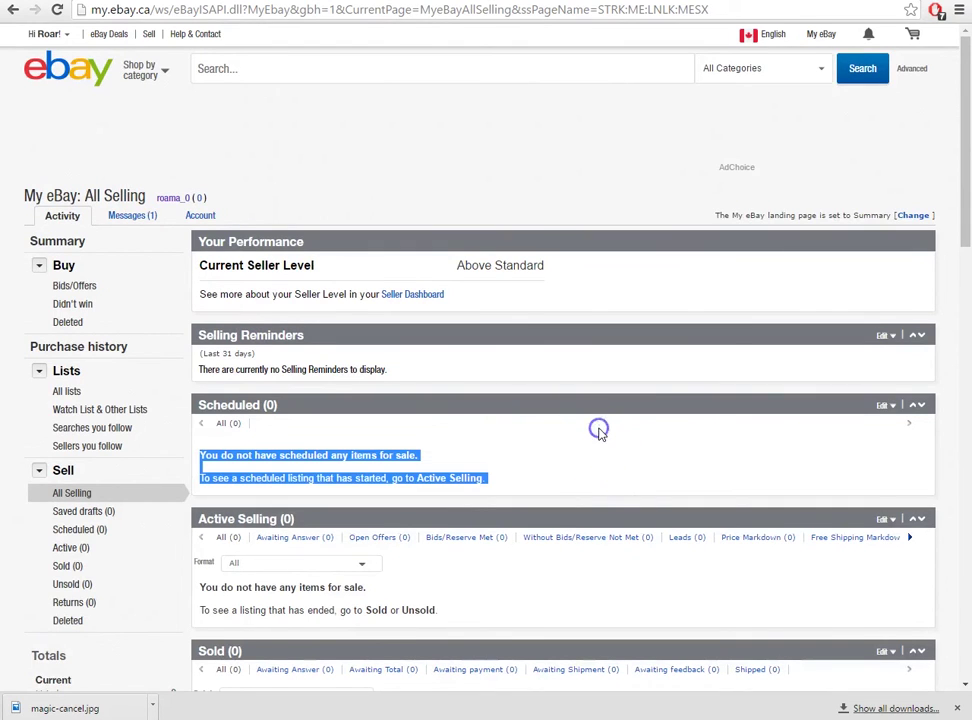
pyautogui.click(599, 431)
pyautogui.moveTo(605, 461); pyautogui.dragTo(573, 419)
pyautogui.click(573, 419)
# Step: View the account's member profile, and return to the All Selling page to look through its sections
pyautogui.click(178, 197)
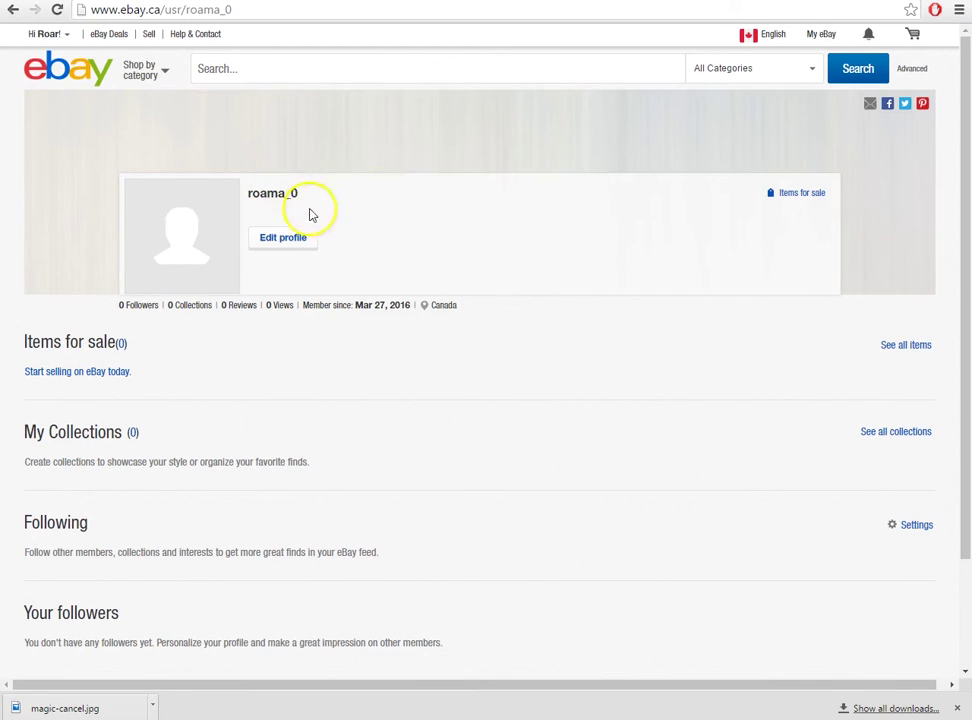
pyautogui.moveTo(814, 40)
pyautogui.click(822, 186)
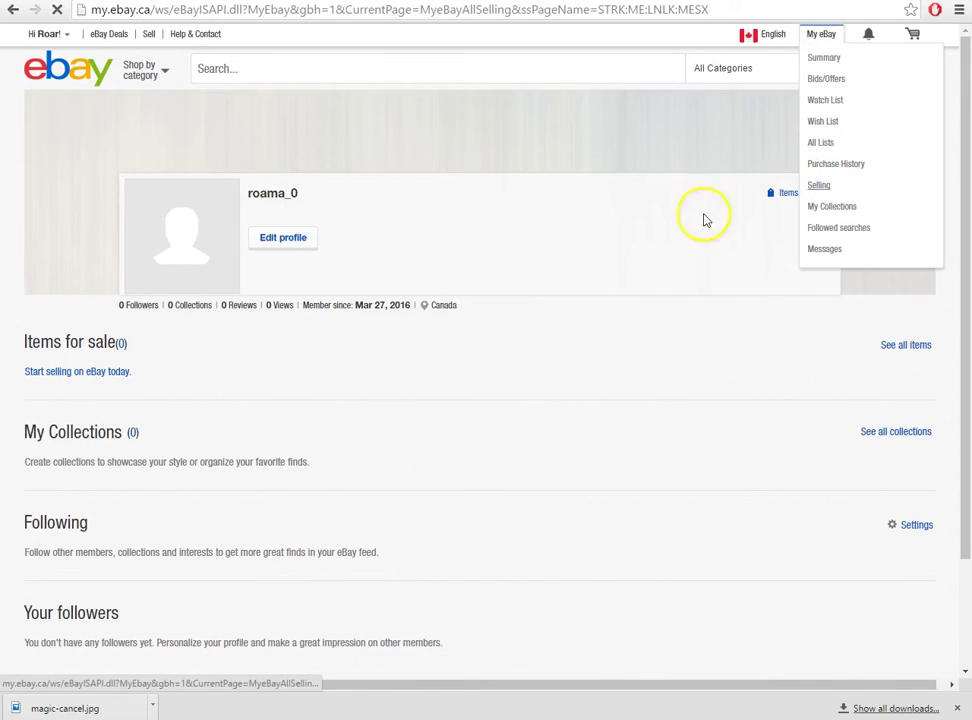
pyautogui.scroll(-15, 564, 414)
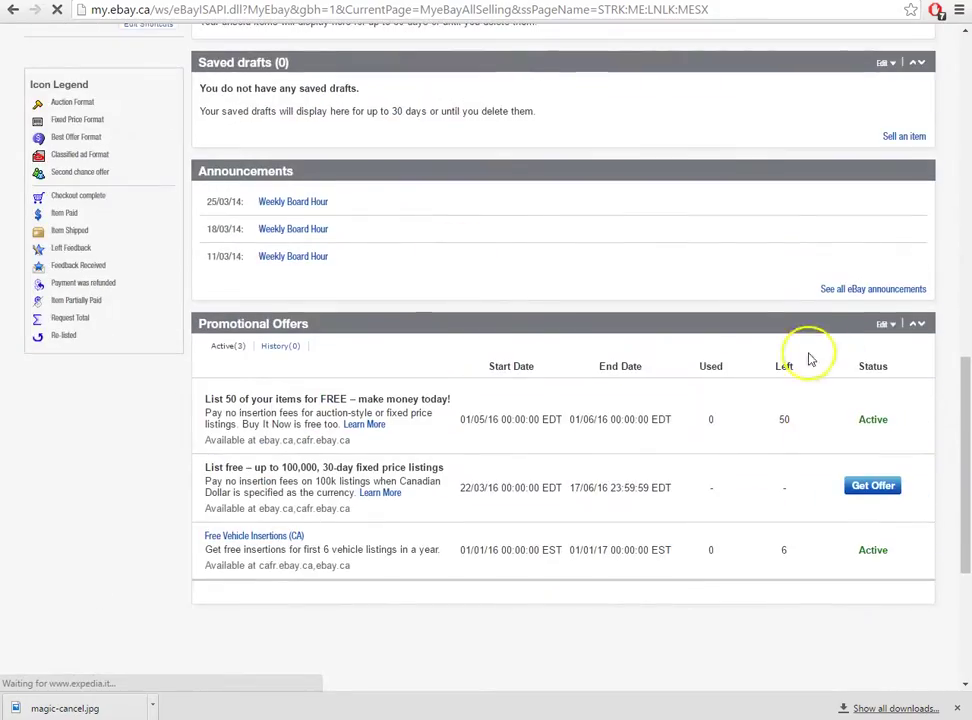
pyautogui.scroll(6, 499, 347)
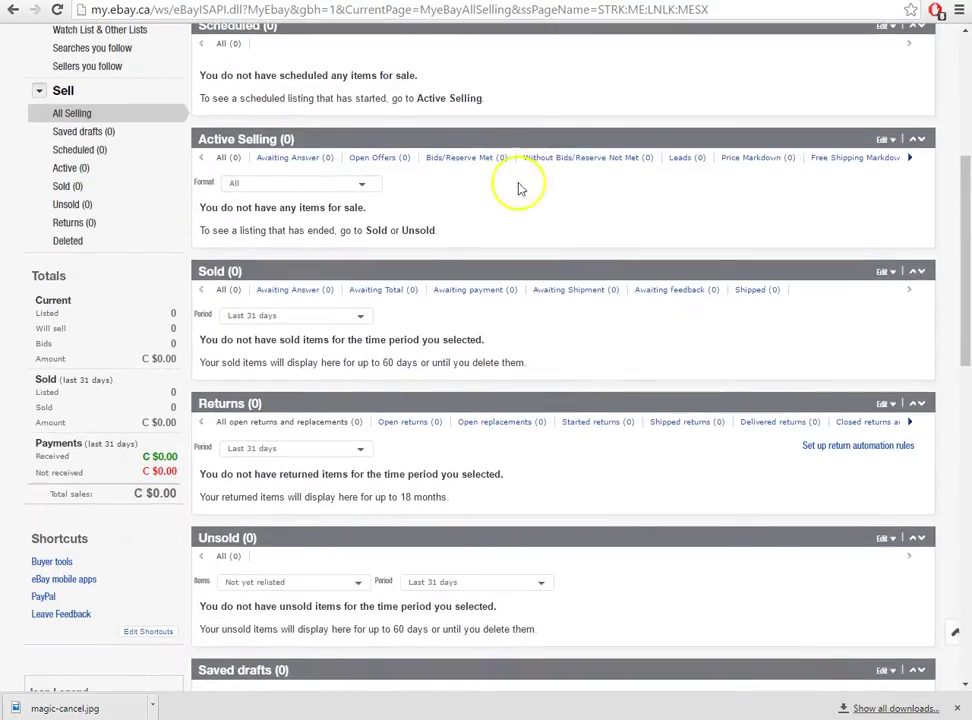
pyautogui.scroll(4, 766, 347)
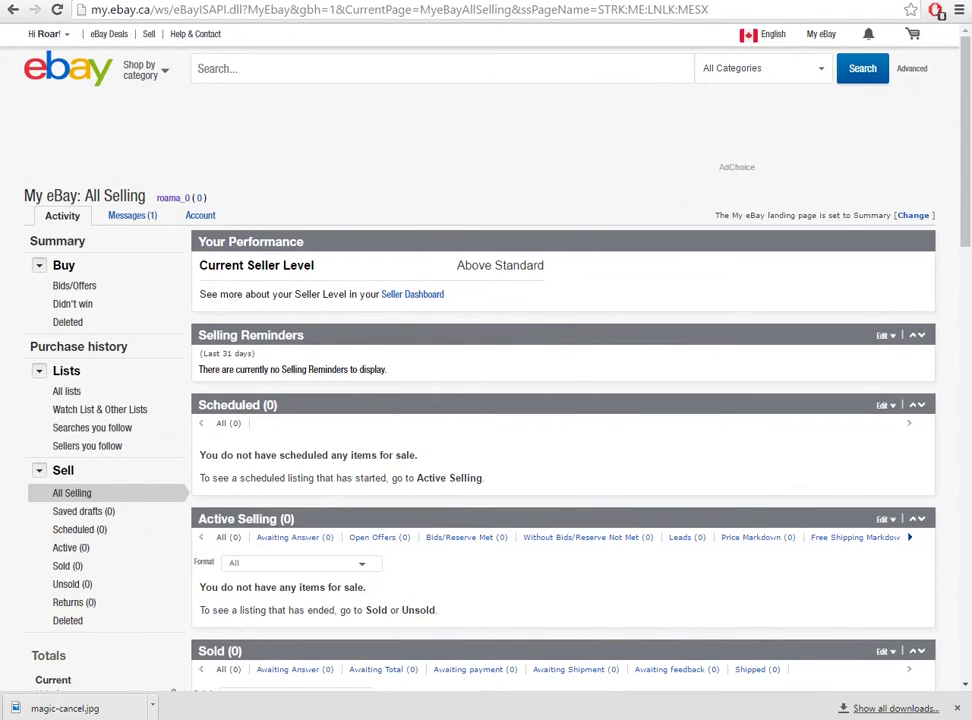
# Step: Switch to the Google Docs outline and go over the earnings, cost and time questions under Expectations
pyautogui.hotkey('ctrl', 'Tab')
pyautogui.click(350, 374)
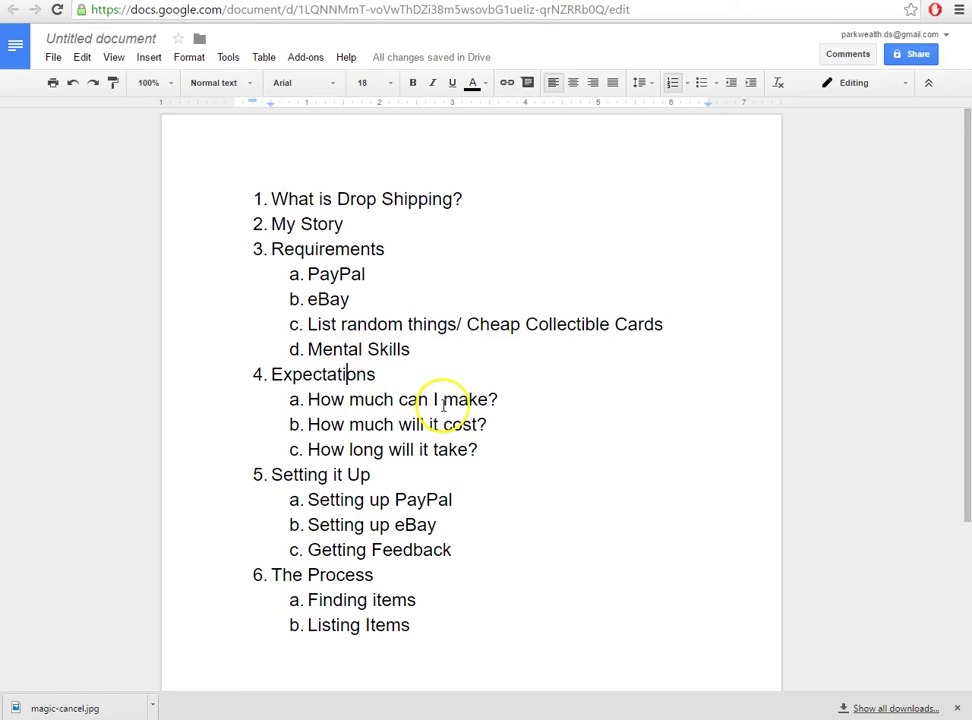
pyautogui.click(294, 398)
pyautogui.moveTo(483, 380); pyautogui.dragTo(482, 450)
pyautogui.click(505, 400)
pyautogui.click(310, 452)
pyautogui.click(484, 451)
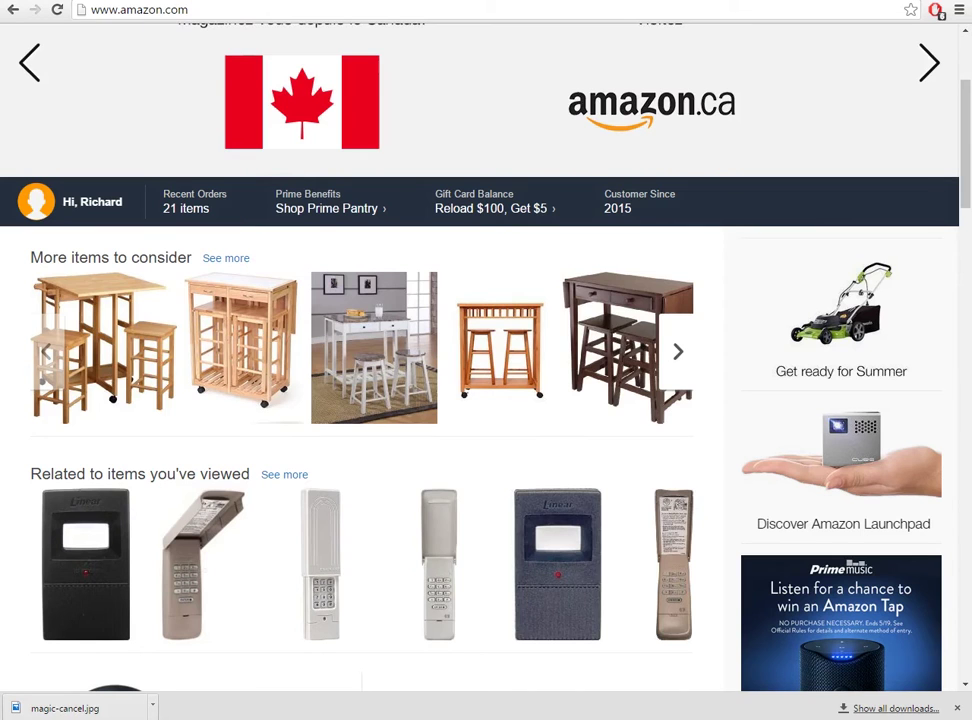
pyautogui.scroll(3, 620, 380)
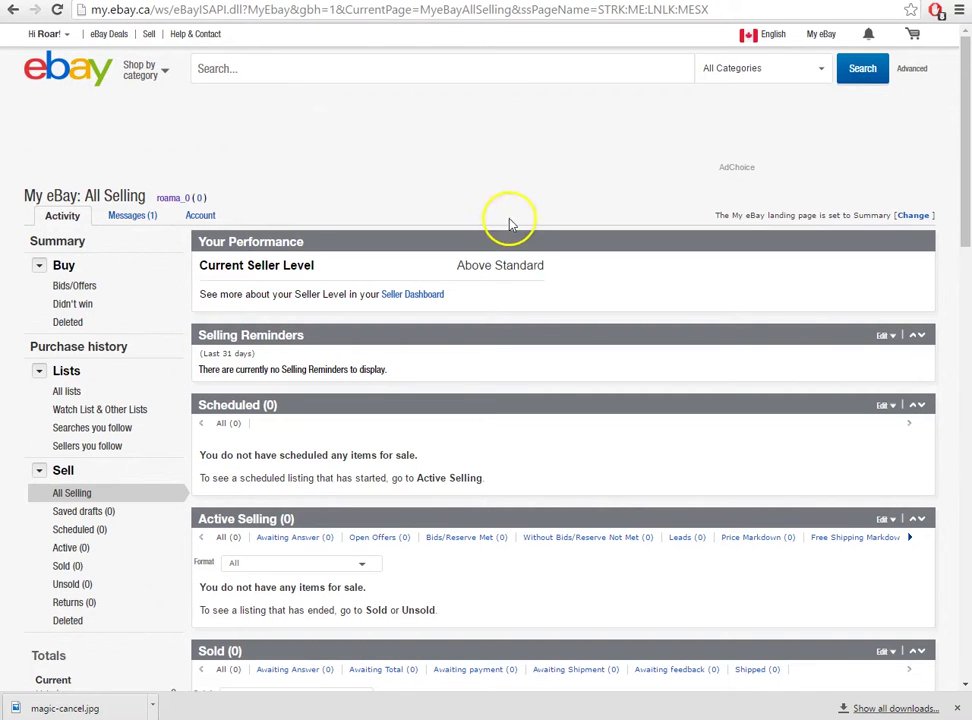
# Step: Replace the Notepad notes with earnings notes from "High Margins (Not doing)" and "VOLUME BASED BUSINESS" to "1, 2$ off each item", and return to eBay
pyautogui.scroll(-3, 505, 400)
pyautogui.scroll(3, 505, 421)
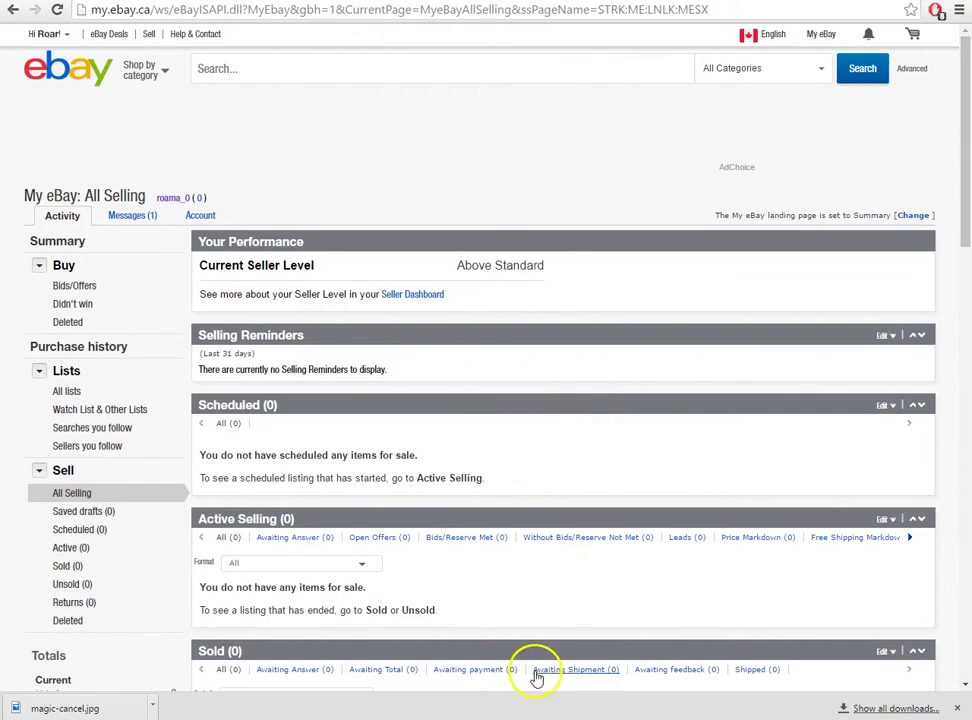
pyautogui.hotkey('alt', 'Tab')
pyautogui.click(568, 351)
pyautogui.hotkey('ctrl', 'a')
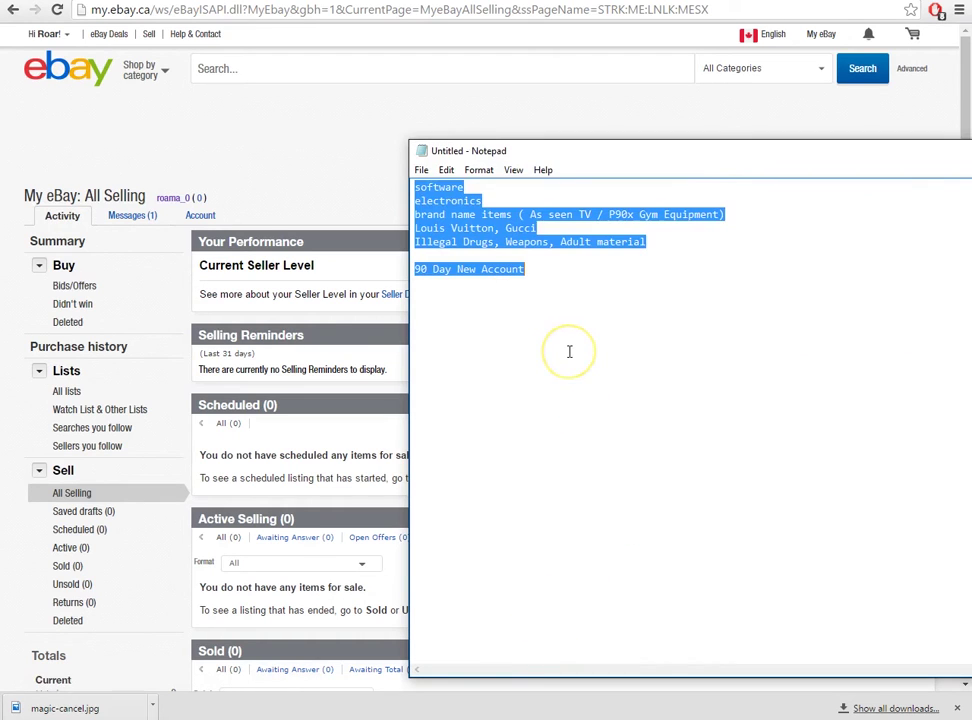
pyautogui.write('High Margins (Not doing')
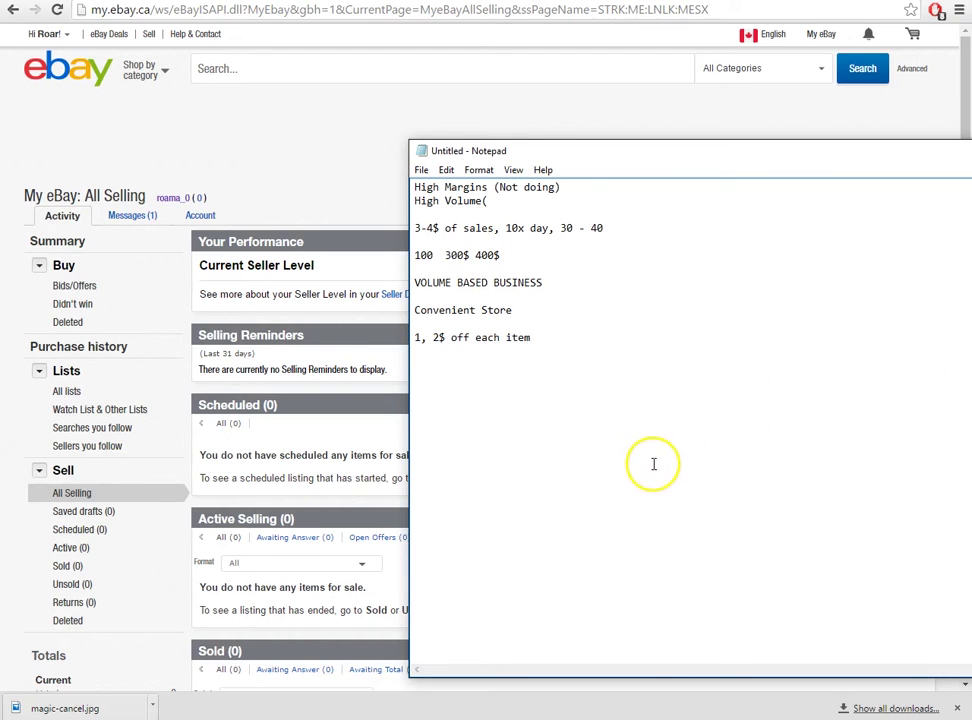
pyautogui.click(349, 367)
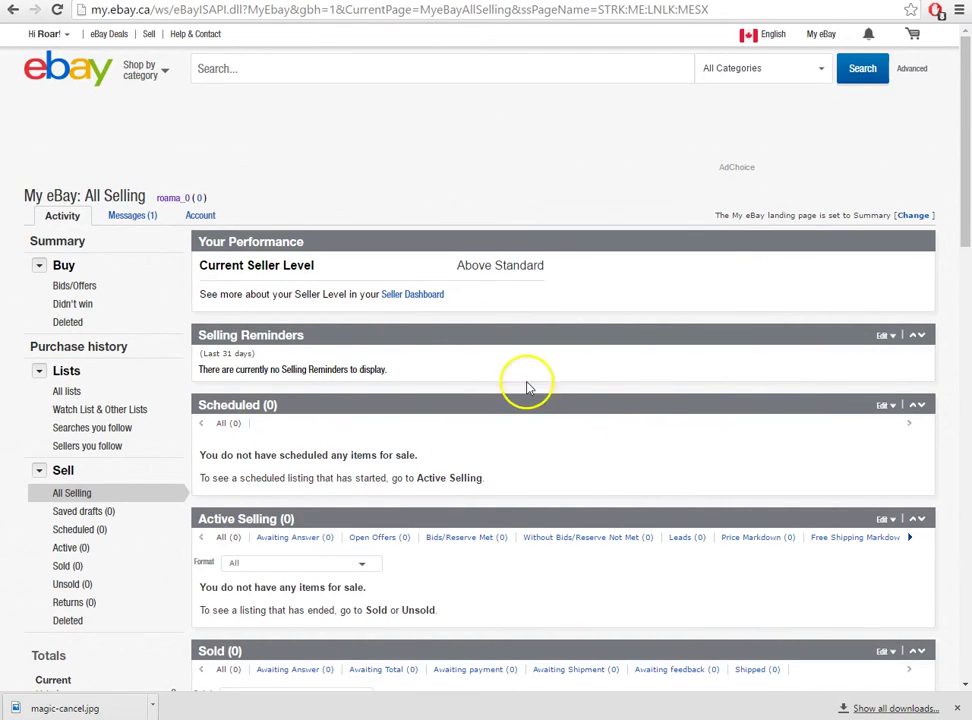
# Step: Look through the All Selling sections, and highlight "List random things/ Cheap Collectible Cards" in the Google Docs outline
pyautogui.scroll(-4, 527, 384)
pyautogui.scroll(-2, 551, 315)
pyautogui.scroll(6, 473, 380)
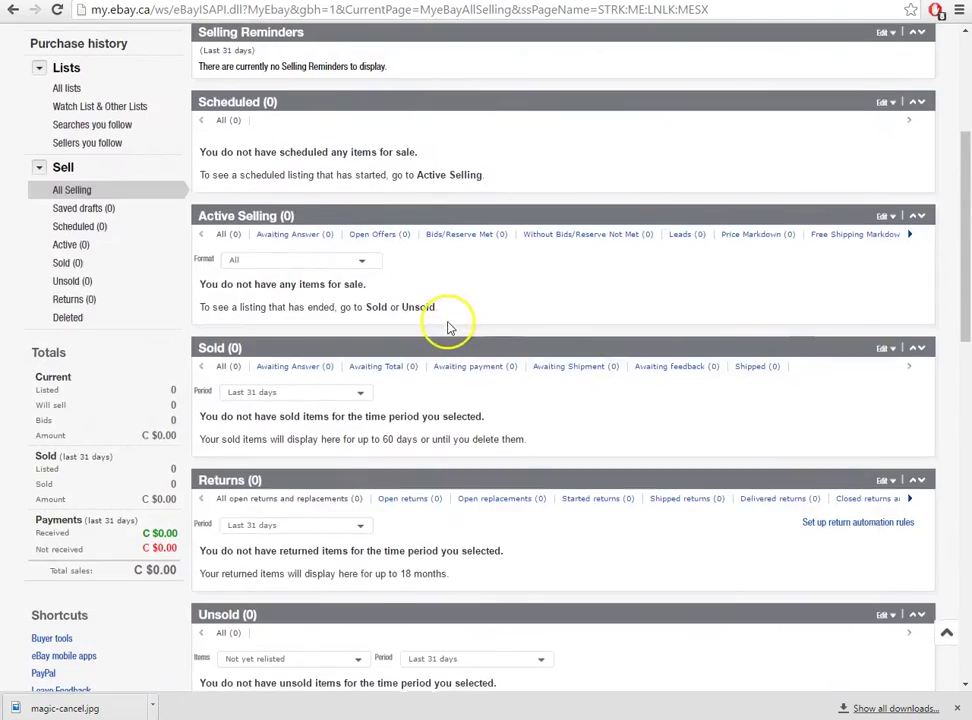
pyautogui.hotkey('alt', 'Tab')
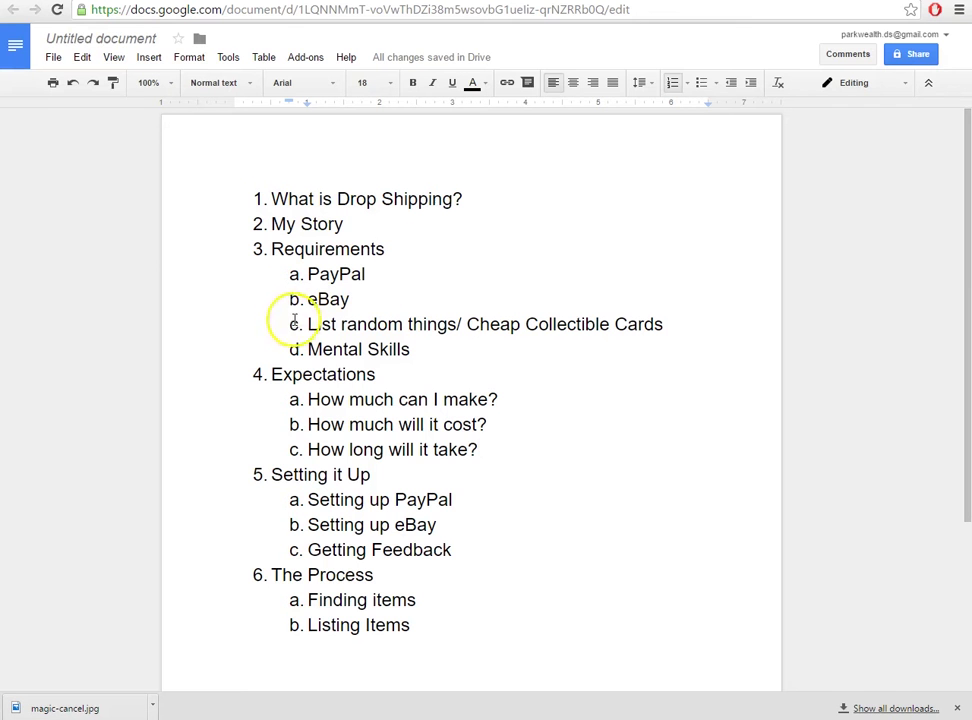
pyautogui.moveTo(295, 323); pyautogui.dragTo(667, 328)
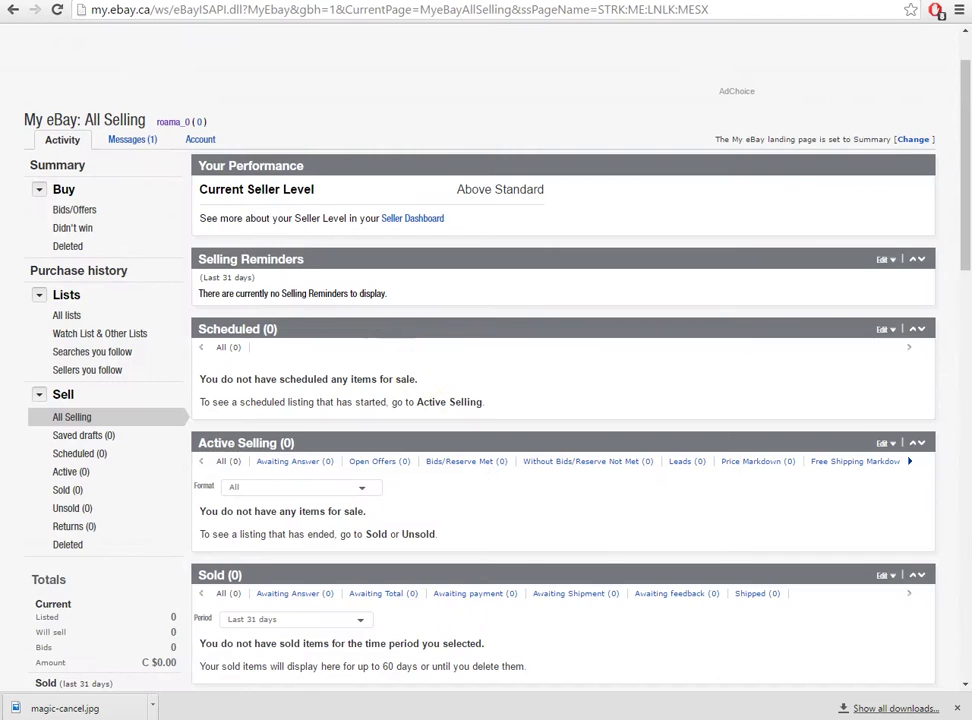
# Step: Add Notepad notes on the "Monthly 3x your limit" growth from 10 item to 90 items, closing the gap above "9,000", and return to eBay
pyautogui.hotkey('alt', 'Tab')
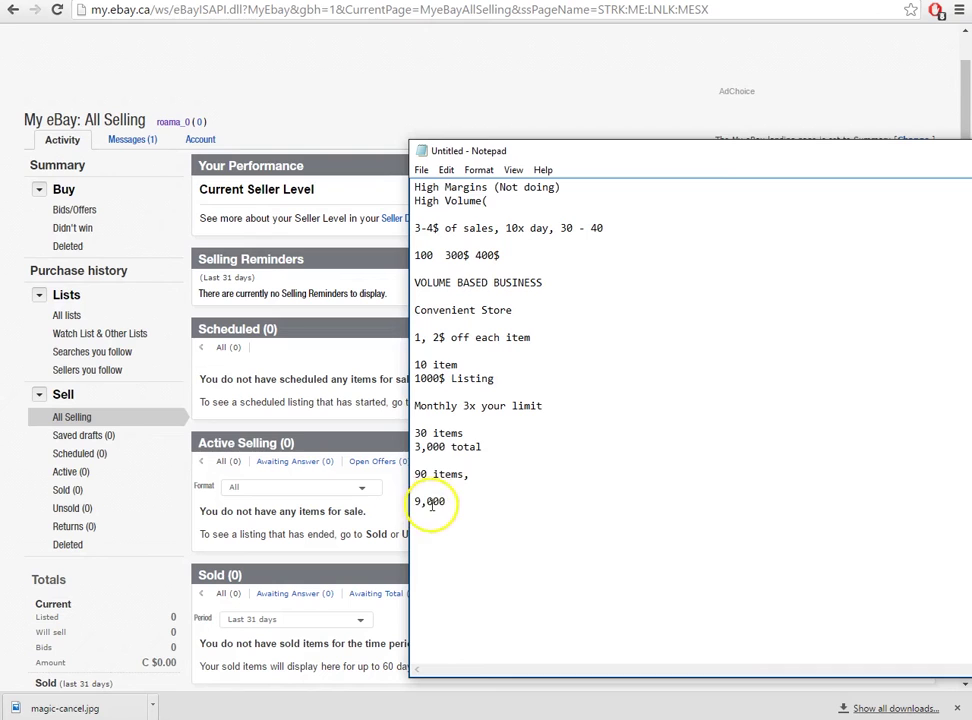
pyautogui.click(416, 501)
pyautogui.press('BackSpace')
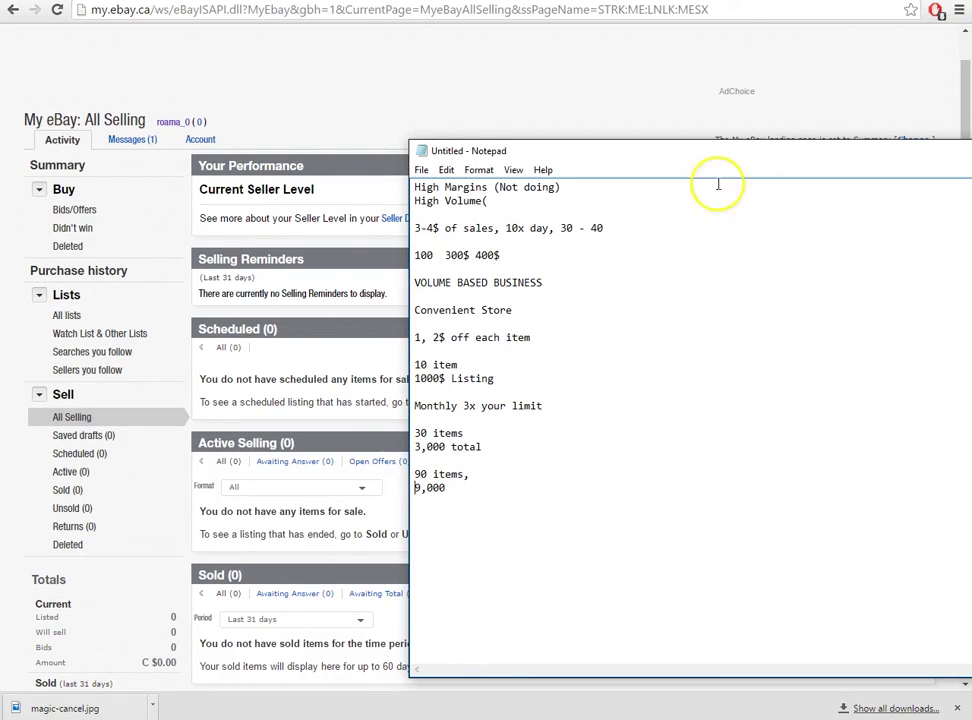
pyautogui.click(347, 293)
pyautogui.scroll(1, 445, 412)
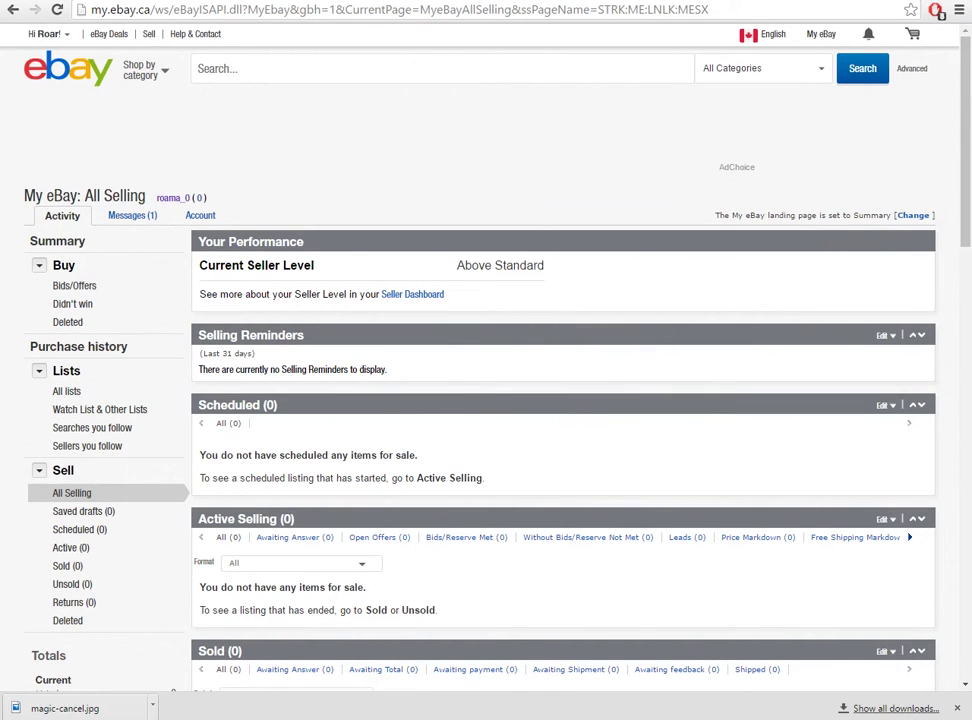
# Step: Switch to the Google Docs outline and go over "How much can I make?" under Expectations
pyautogui.hotkey('alt', 'Tab')
pyautogui.press('Right')
pyautogui.press('Up')
pyautogui.press('Up')
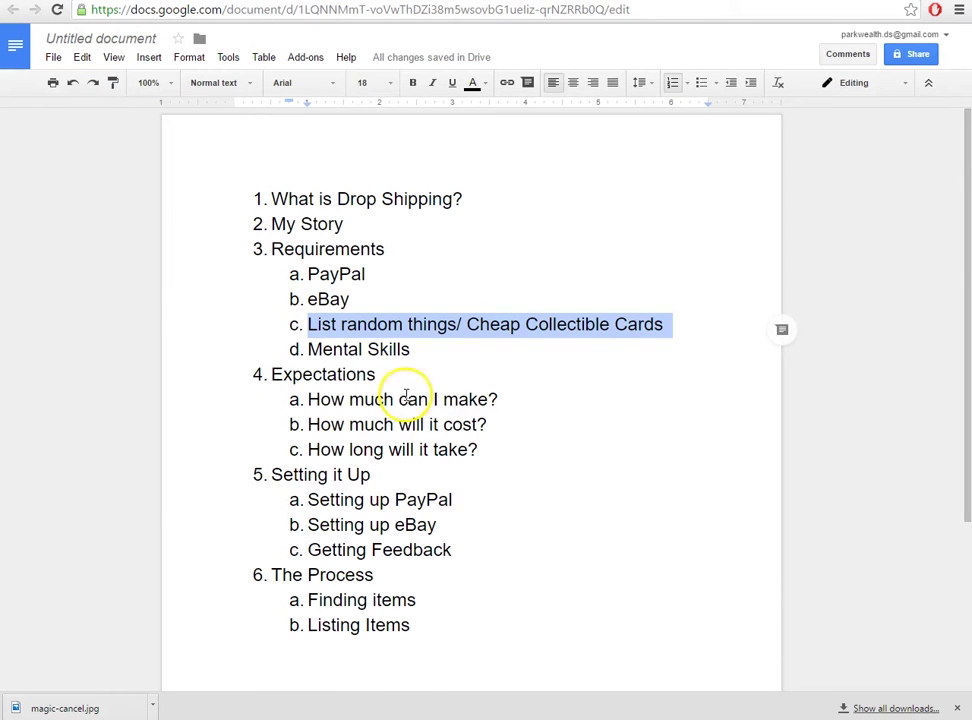
pyautogui.click(409, 399)
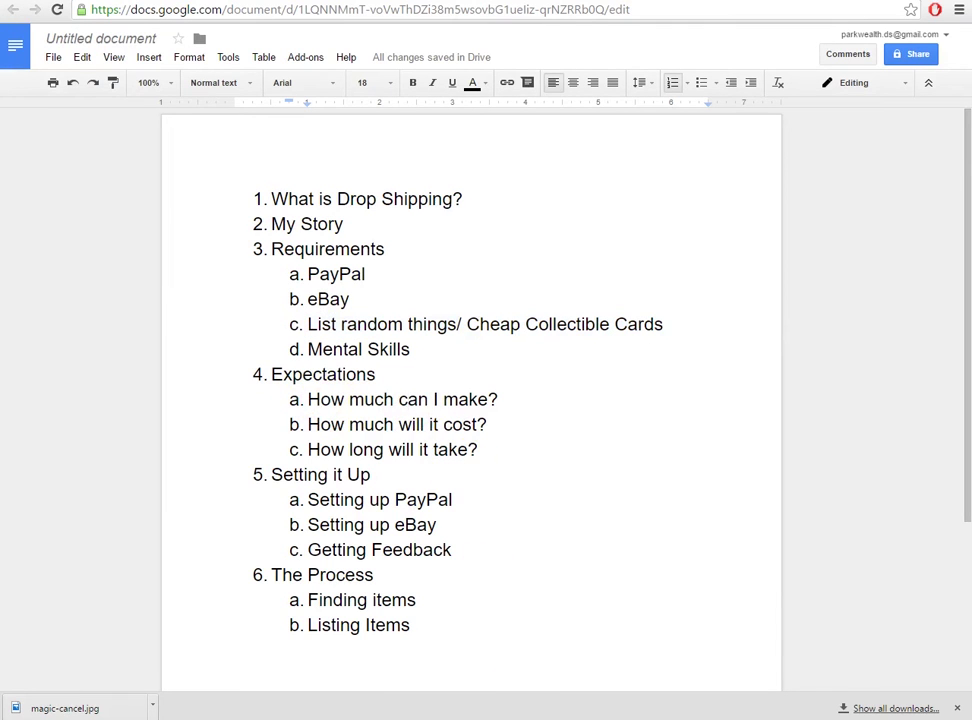
# Step: Add "200 listings,", "200$ monthly", "300 listings" and "500$" to the Notepad notes, and return to the All Selling page
pyautogui.hotkey('alt', 'Tab')
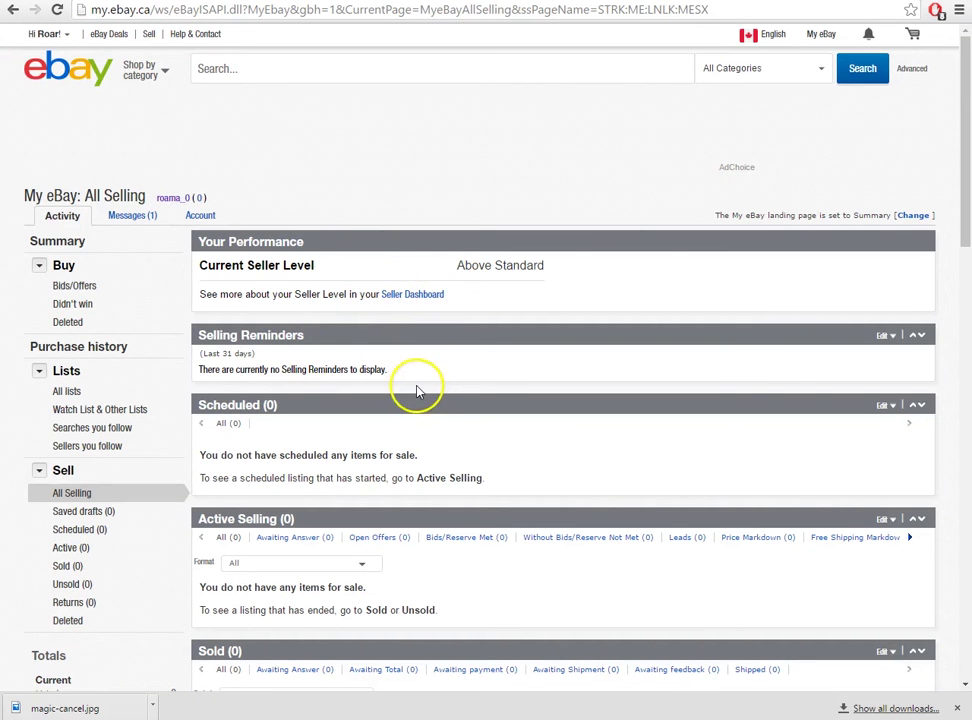
pyautogui.scroll(-1, 405, 420)
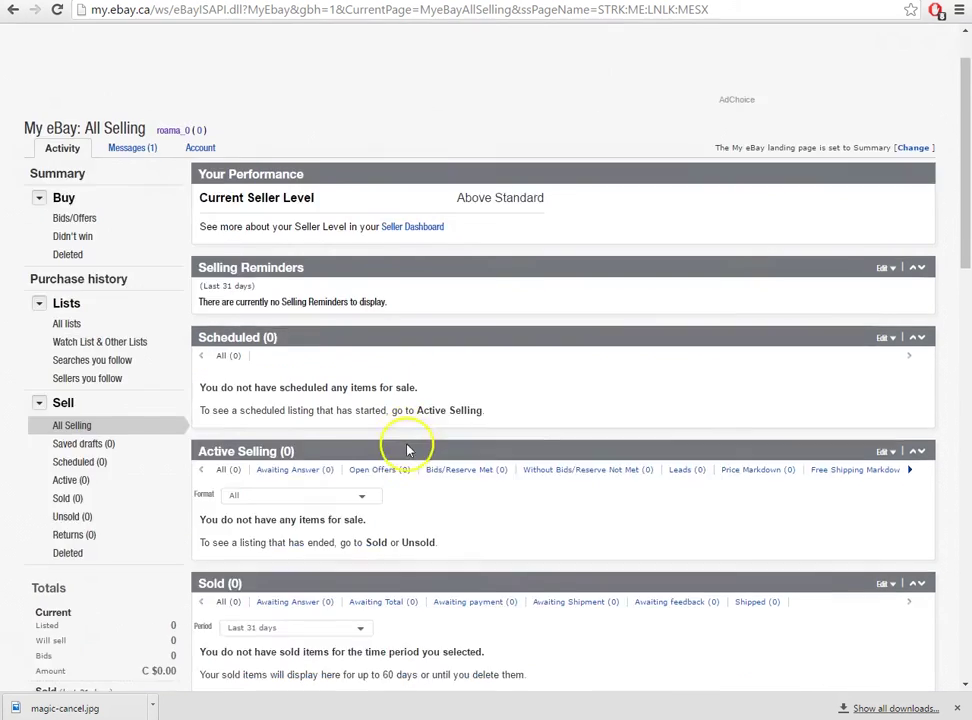
pyautogui.scroll(-1, 407, 450)
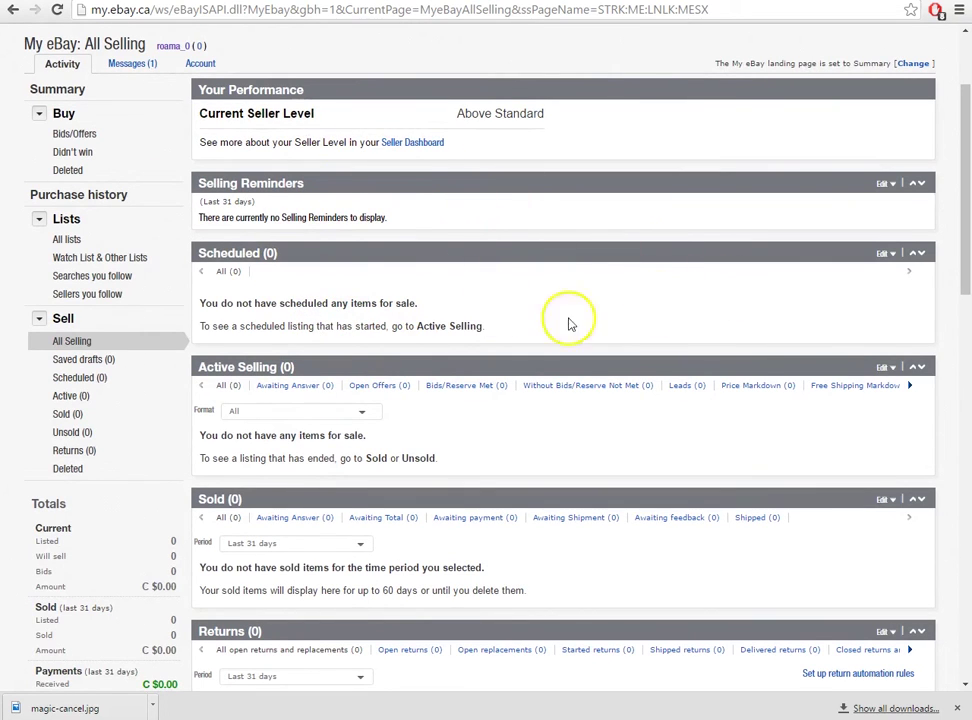
pyautogui.scroll(1, 404, 370)
pyautogui.hotkey('alt', 'Tab')
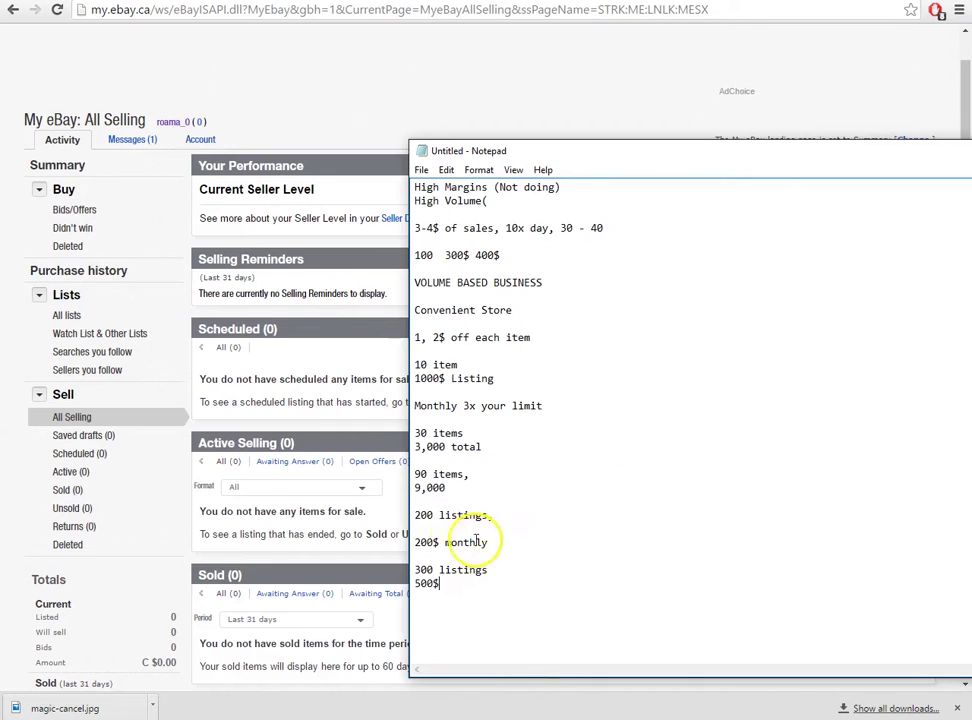
pyautogui.click(314, 370)
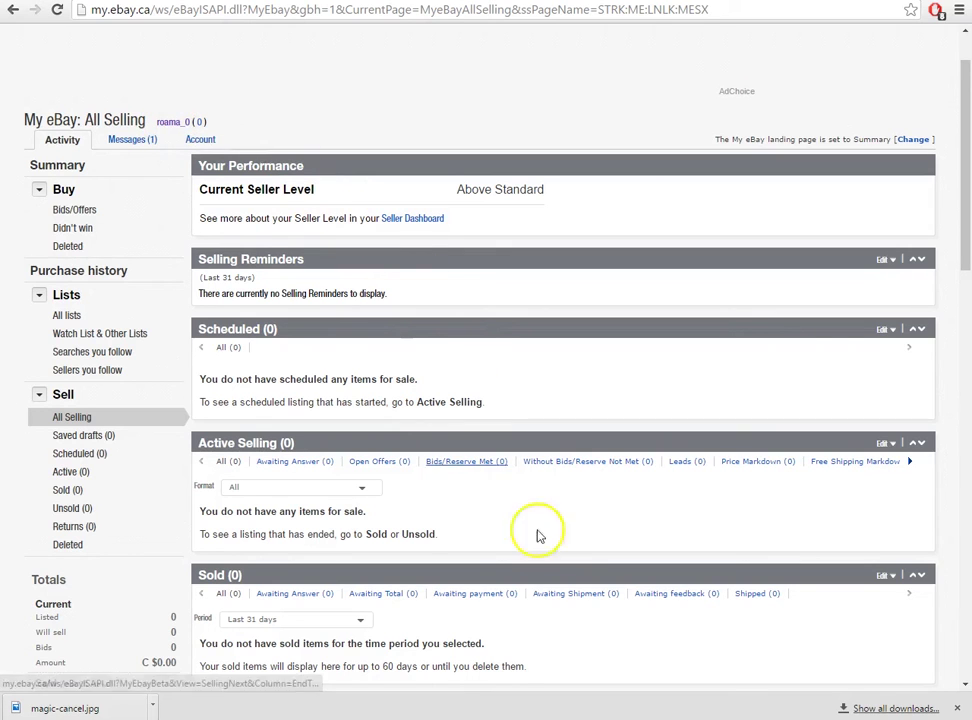
pyautogui.hotkey('alt', 'Tab')
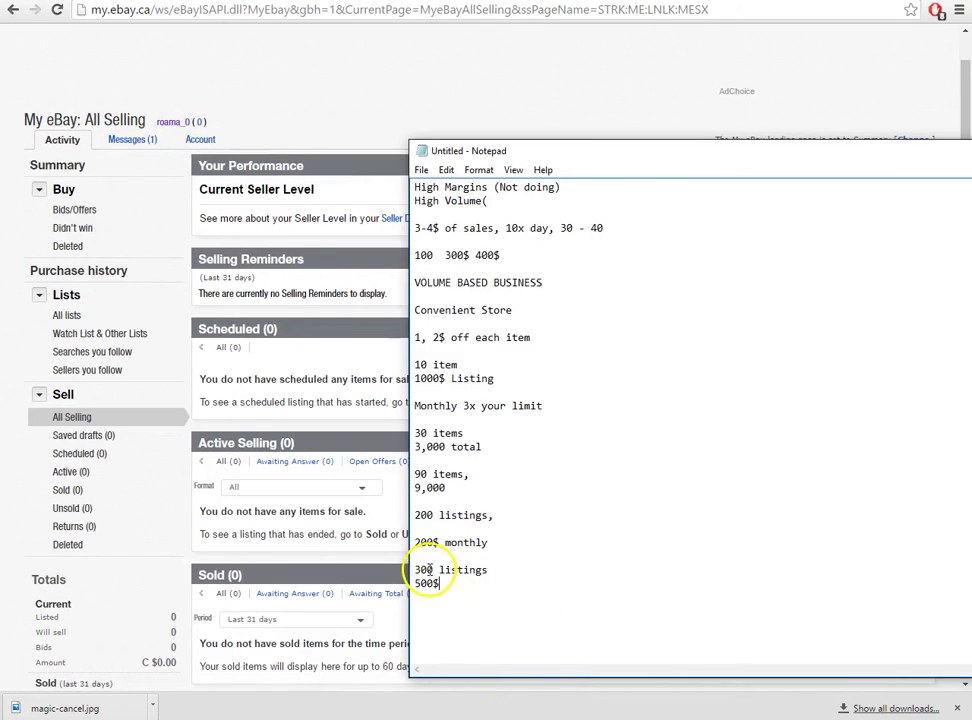
pyautogui.click(328, 290)
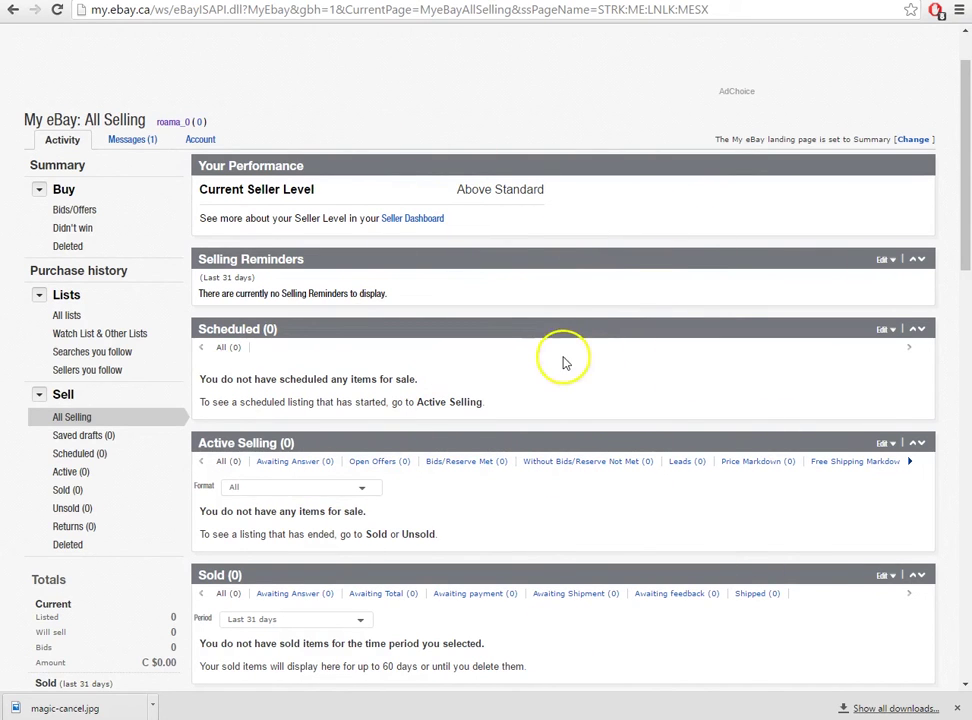
# Step: Open Paint and brush a small ball with two short diagonal motion lines beside it
pyautogui.press('super')
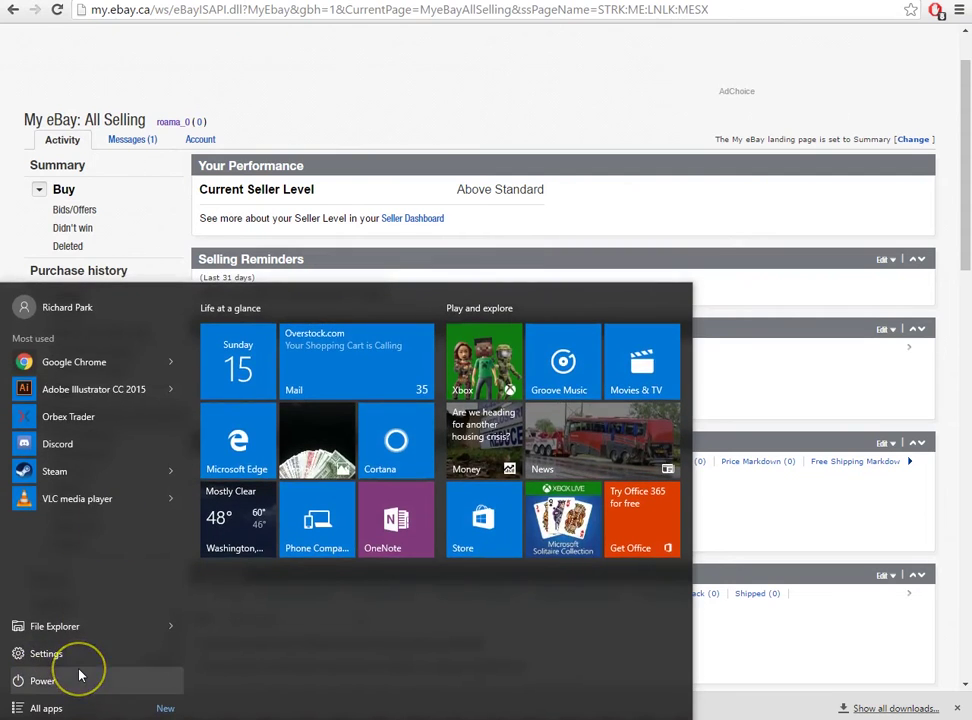
pyautogui.write('paint')
pyautogui.click(173, 381)
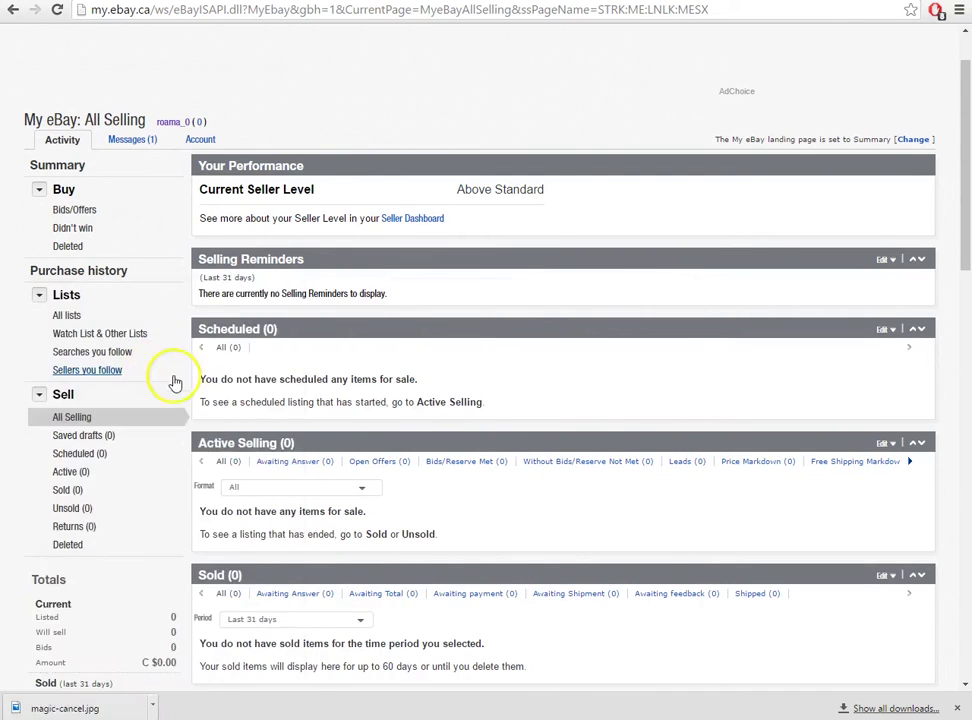
pyautogui.moveTo(238, 208)
pyautogui.mouseDown()
pyautogui.moveTo(239, 249)
pyautogui.moveTo(237, 208)
pyautogui.mouseUp()
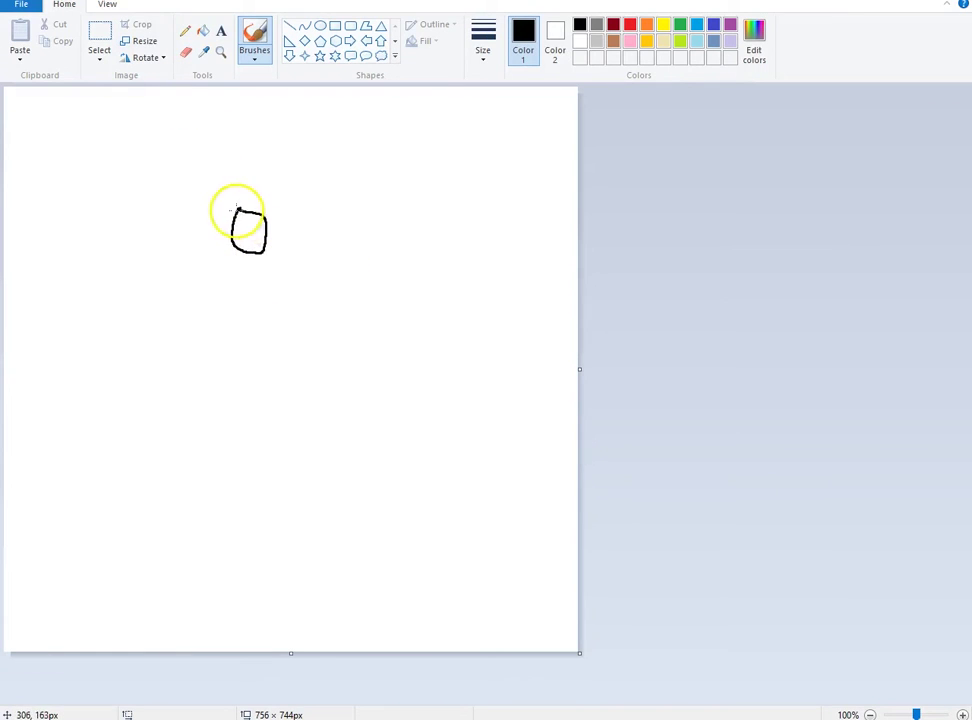
pyautogui.moveTo(278, 243); pyautogui.dragTo(289, 212)
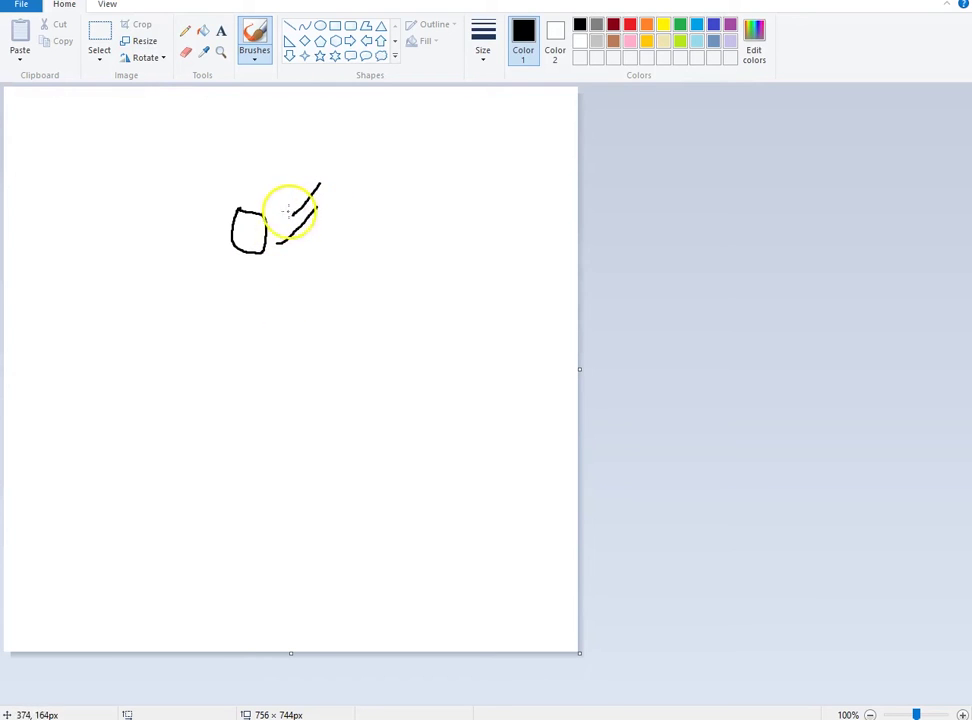
# Step: Brush a medium-sized ball below the small one, with three longer diagonal motion lines beside it
pyautogui.moveTo(257, 296)
pyautogui.mouseDown()
pyautogui.moveTo(226, 382)
pyautogui.moveTo(250, 293)
pyautogui.mouseUp()
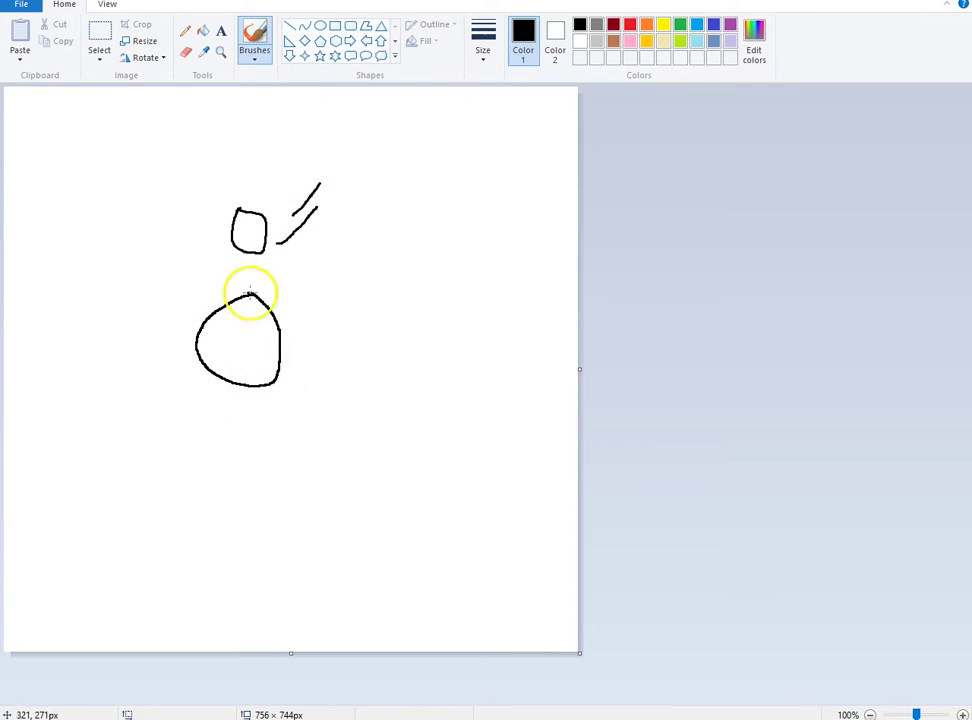
pyautogui.moveTo(291, 377); pyautogui.dragTo(382, 254)
pyautogui.moveTo(322, 310); pyautogui.dragTo(381, 213)
pyautogui.moveTo(295, 294); pyautogui.dragTo(363, 197)
# Step: Brush a large ball below the others with four long motion lines, and handwrite "Listing" inside it
pyautogui.moveTo(250, 433)
pyautogui.mouseDown()
pyautogui.moveTo(260, 432)
pyautogui.moveTo(284, 588)
pyautogui.moveTo(232, 440)
pyautogui.mouseUp()
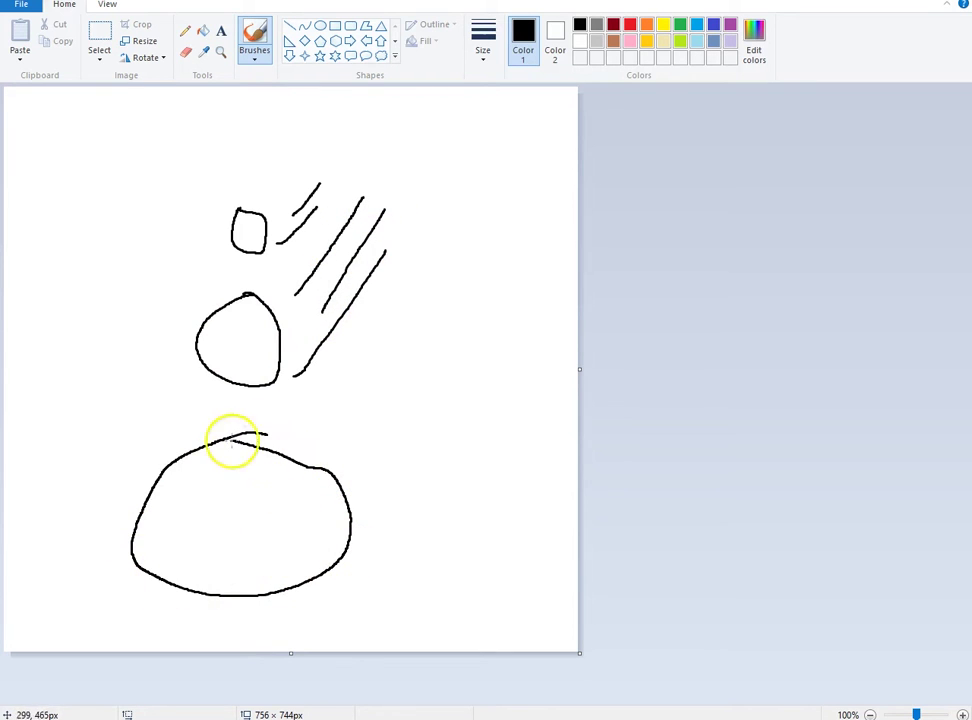
pyautogui.moveTo(396, 551); pyautogui.dragTo(520, 306)
pyautogui.moveTo(397, 474); pyautogui.dragTo(500, 228)
pyautogui.moveTo(343, 456); pyautogui.dragTo(473, 217)
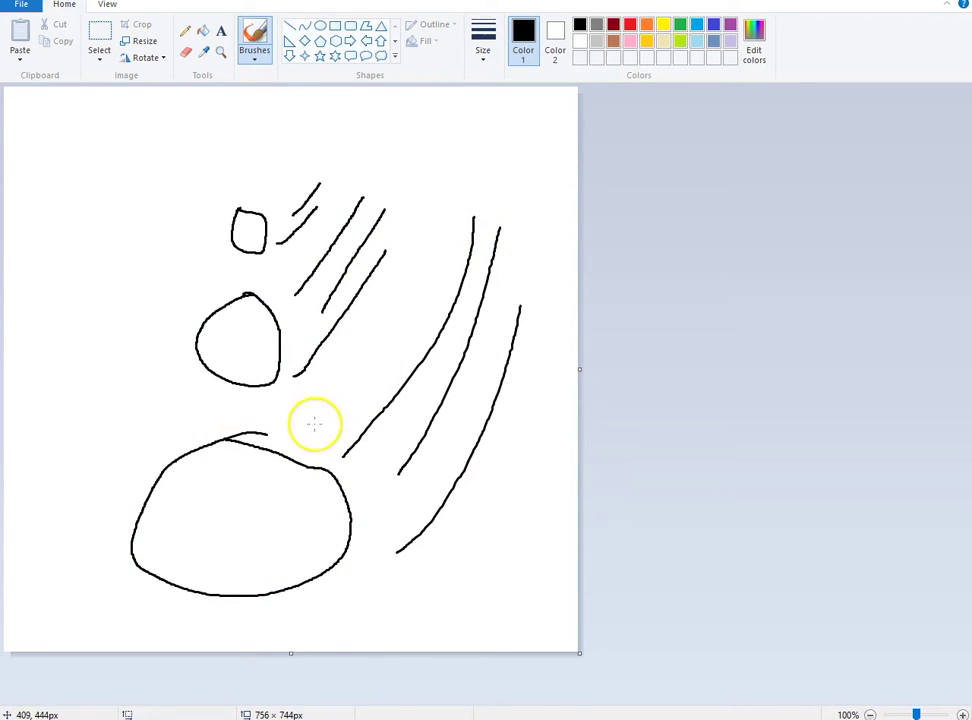
pyautogui.moveTo(314, 424); pyautogui.dragTo(488, 141)
pyautogui.moveTo(166, 488)
pyautogui.mouseDown()
pyautogui.moveTo(163, 514)
pyautogui.moveTo(184, 518)
pyautogui.moveTo(182, 503)
pyautogui.moveTo(233, 525)
pyautogui.moveTo(250, 510)
pyautogui.moveTo(252, 525)
pyautogui.moveTo(278, 528)
pyautogui.moveTo(306, 510)
pyautogui.moveTo(303, 550)
pyautogui.mouseUp()
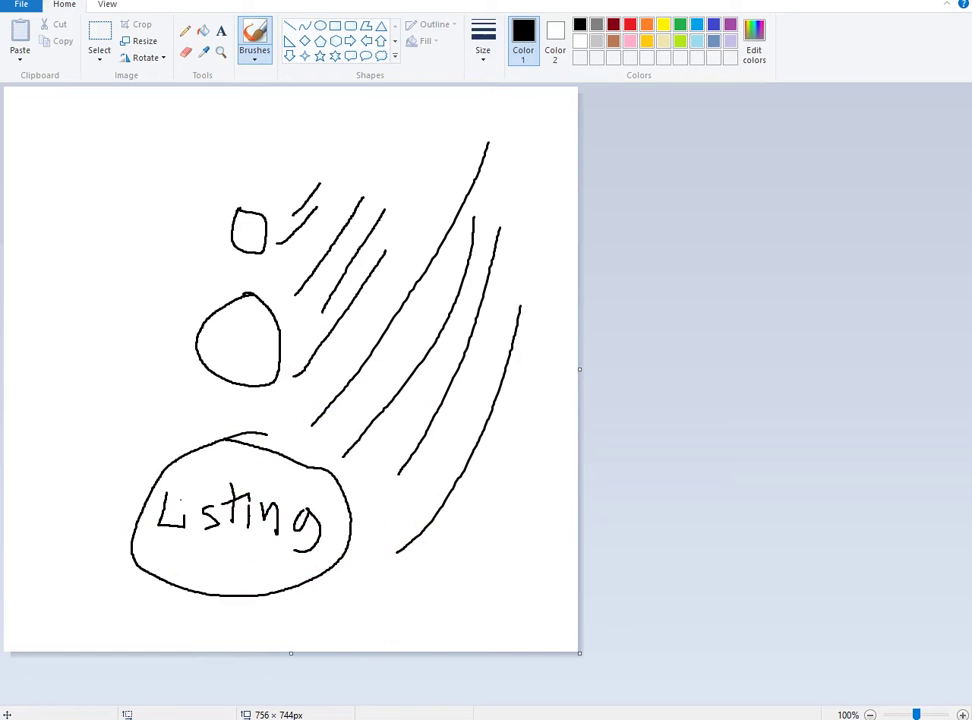
# Step: Switch to the browser, check the cost question in the Google Docs outline, and return to the All Selling page
pyautogui.moveTo(465, 719)
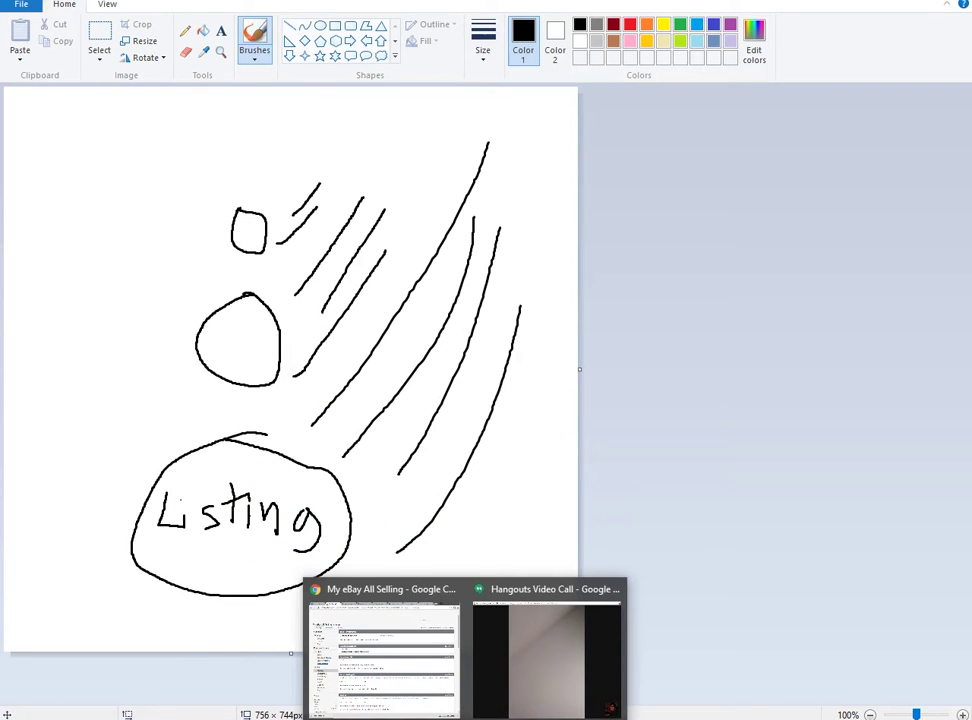
pyautogui.click(397, 632)
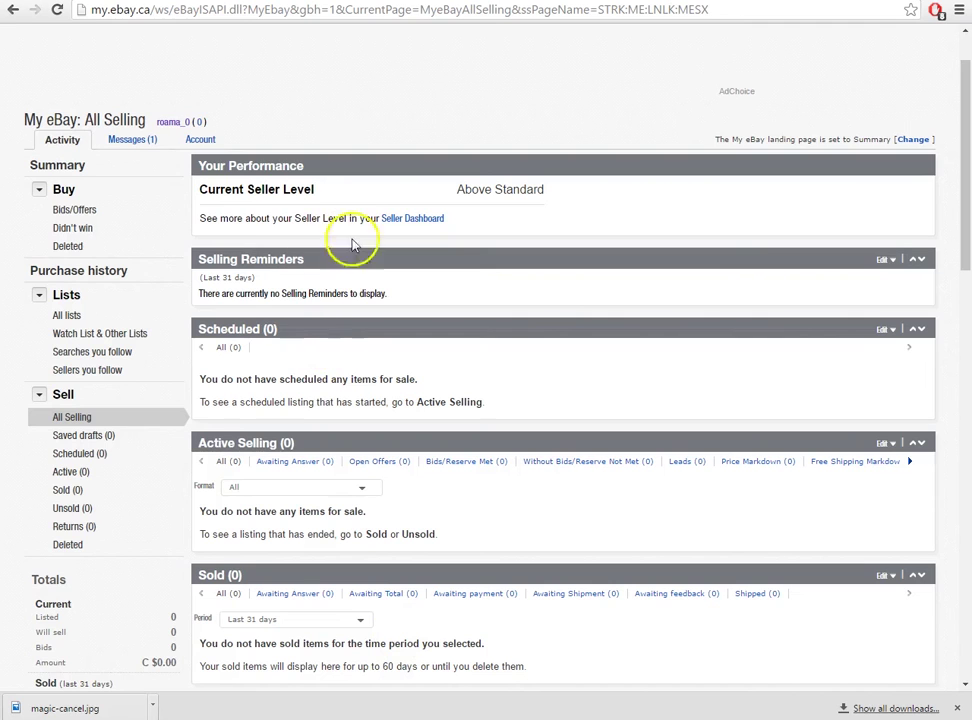
pyautogui.hotkey('ctrl', 'Tab')
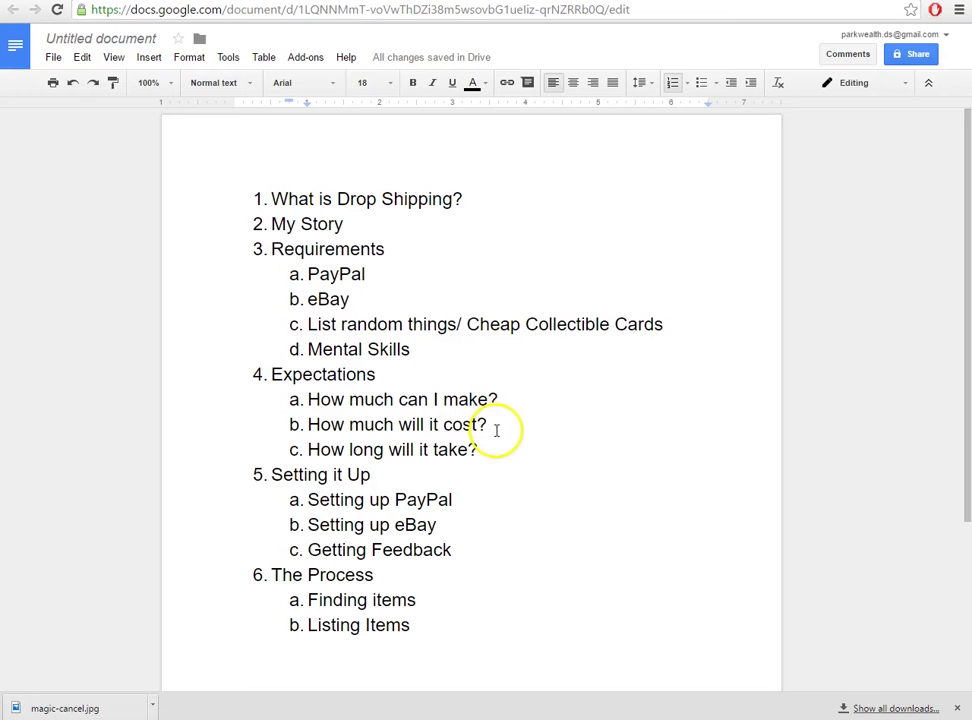
pyautogui.hotkey('ctrl', 'Tab')
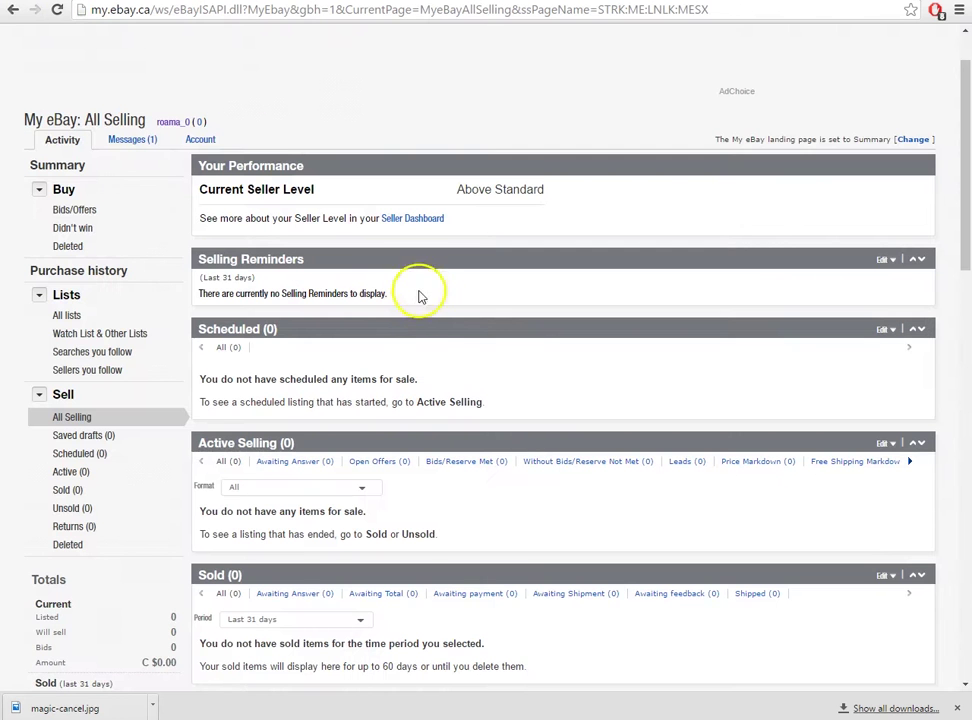
# Step: Switch to Notepad, delete all of its notes, and return to the eBay page
pyautogui.hotkey('alt', 'Tab')
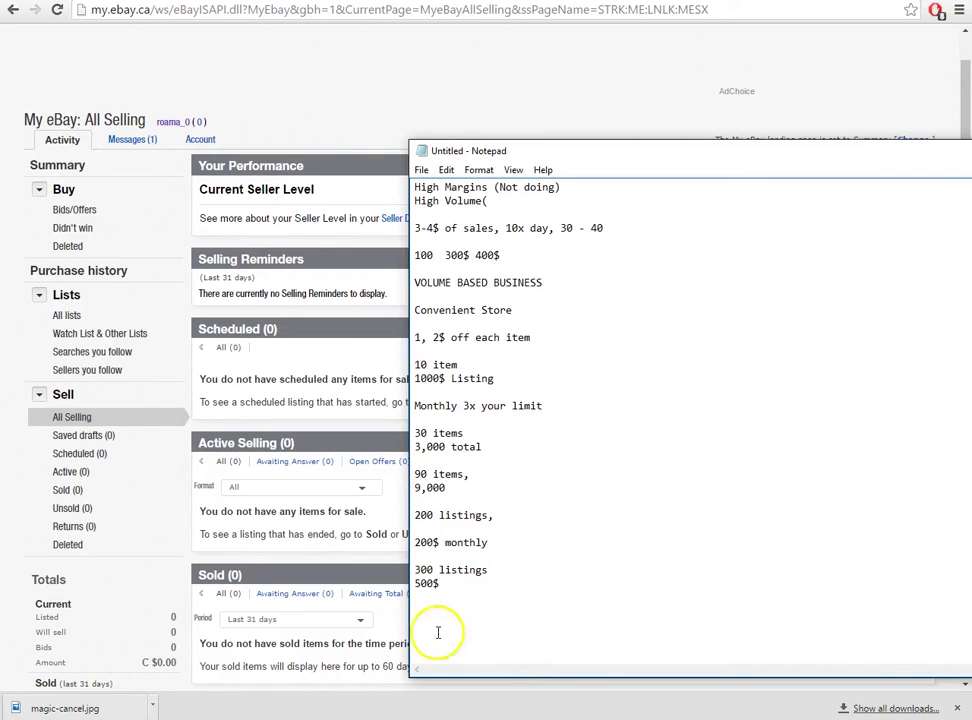
pyautogui.hotkey('ctrl', 'a')
pyautogui.press('Delete')
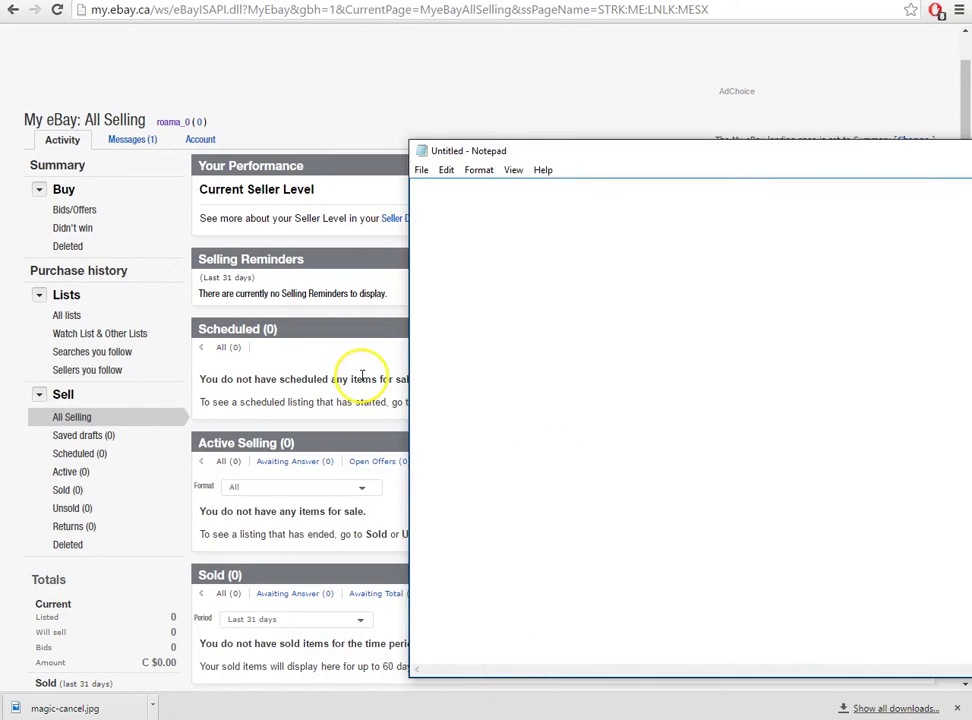
pyautogui.click(362, 375)
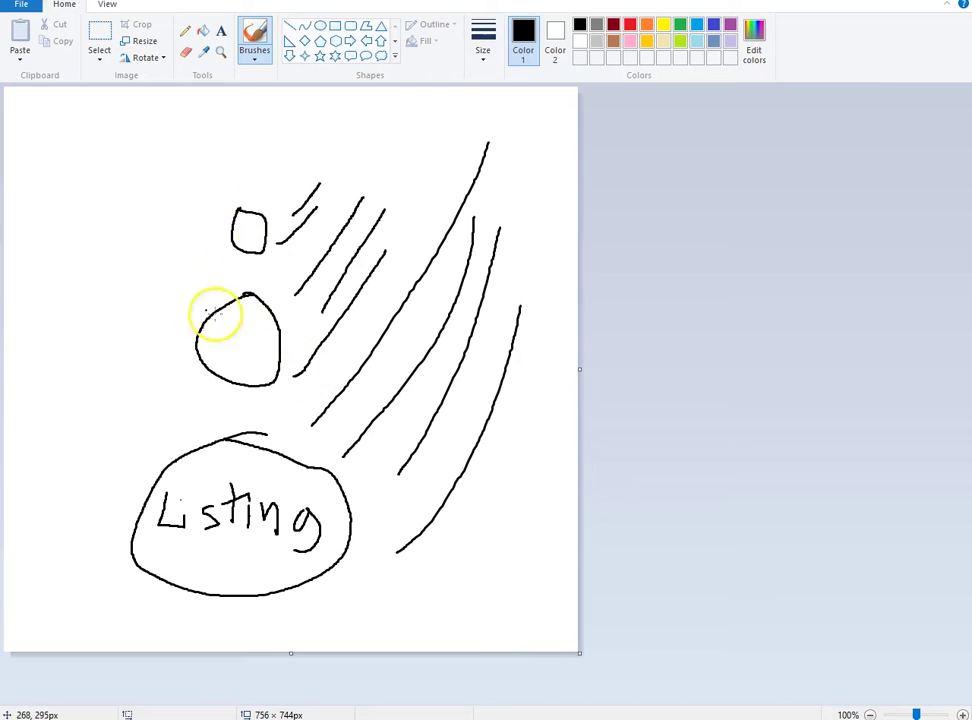
# Step: Erase most of the handwritten "Listing" and add the text labels 500, 1000 and 10,000 to the small, medium and large balls
pyautogui.click(187, 50)
pyautogui.moveTo(172, 520)
pyautogui.mouseDown()
pyautogui.moveTo(152, 525)
pyautogui.moveTo(228, 523)
pyautogui.moveTo(259, 506)
pyautogui.moveTo(277, 515)
pyautogui.moveTo(301, 491)
pyautogui.moveTo(319, 512)
pyautogui.moveTo(304, 553)
pyautogui.mouseUp()
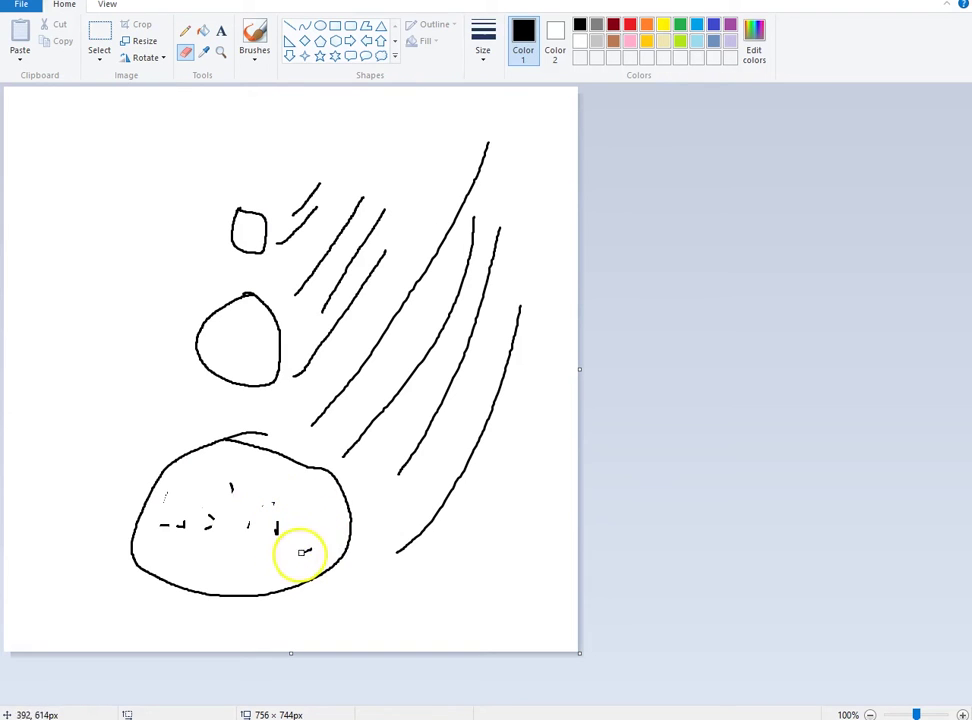
pyautogui.click(222, 35)
pyautogui.click(226, 224)
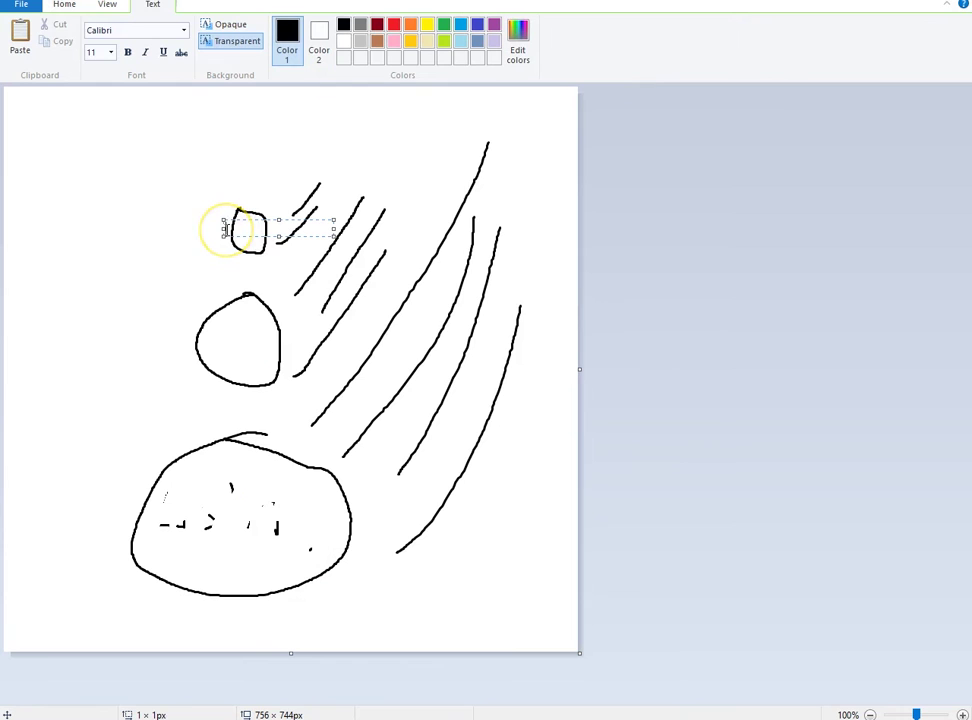
pyautogui.click(228, 341)
pyautogui.click(219, 331)
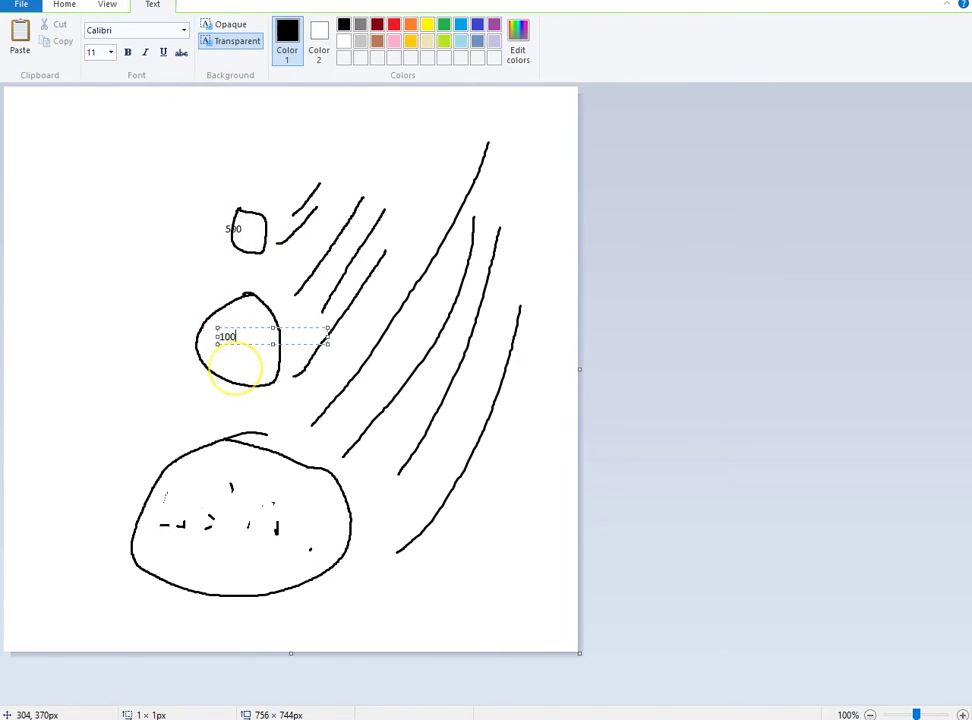
pyautogui.click(231, 490)
pyautogui.click(196, 497)
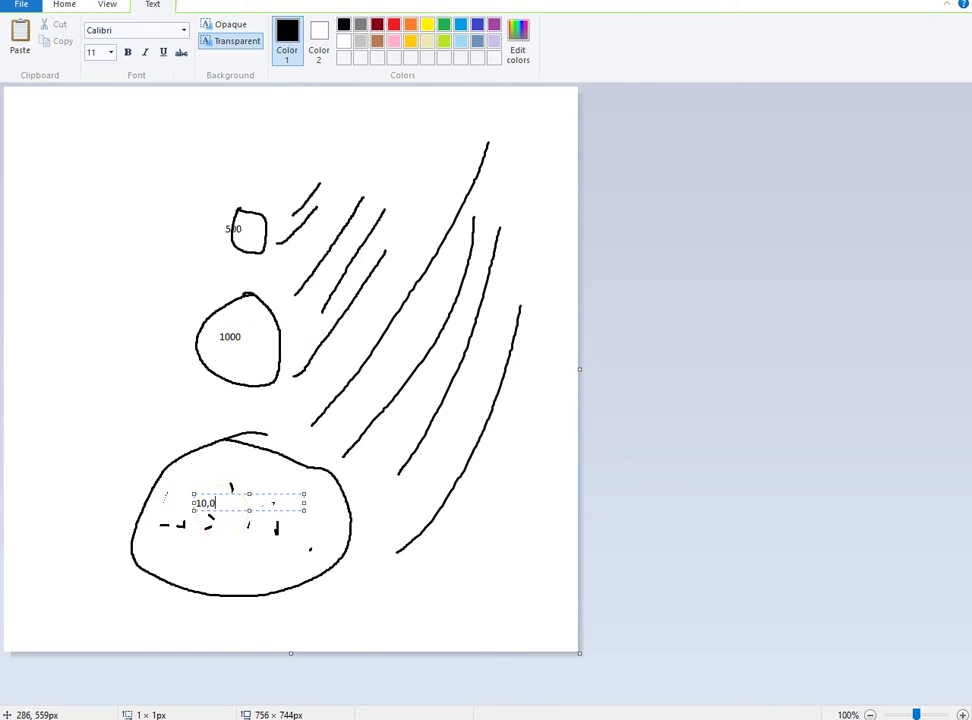
pyautogui.click(258, 583)
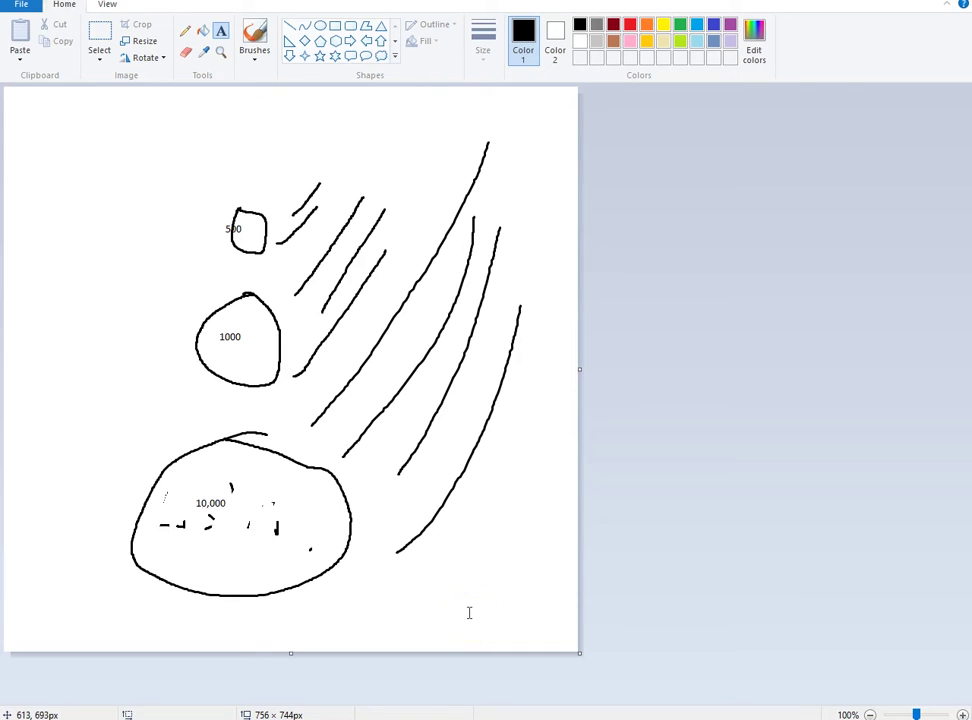
# Step: Switch to the browser and review the three Expectations questions in the Google Docs outline
pyautogui.click(449, 657)
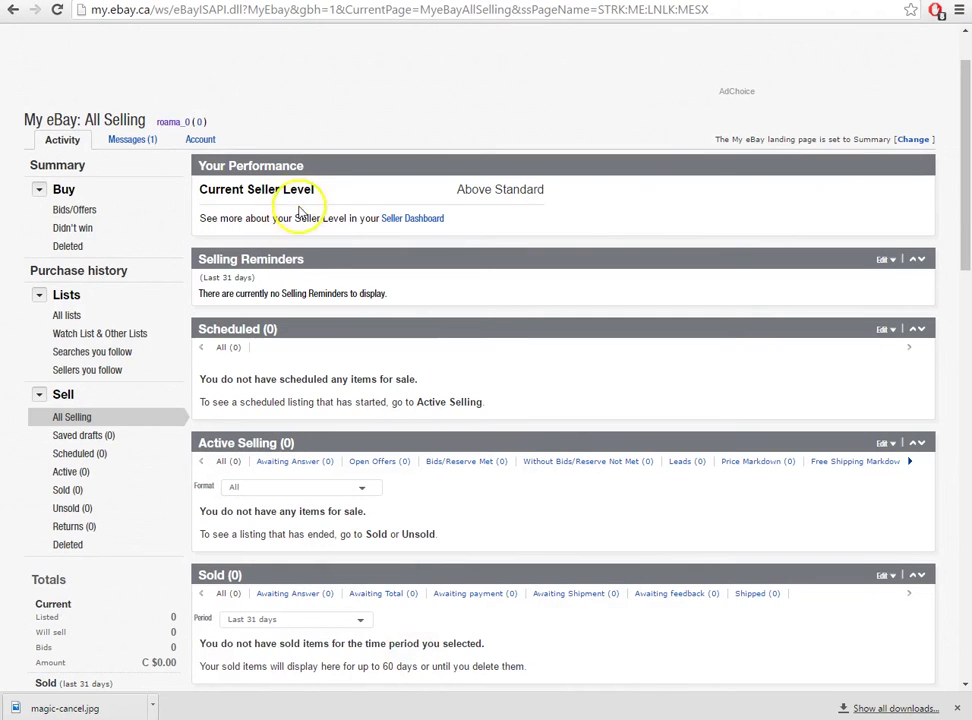
pyautogui.scroll(1, 627, 450)
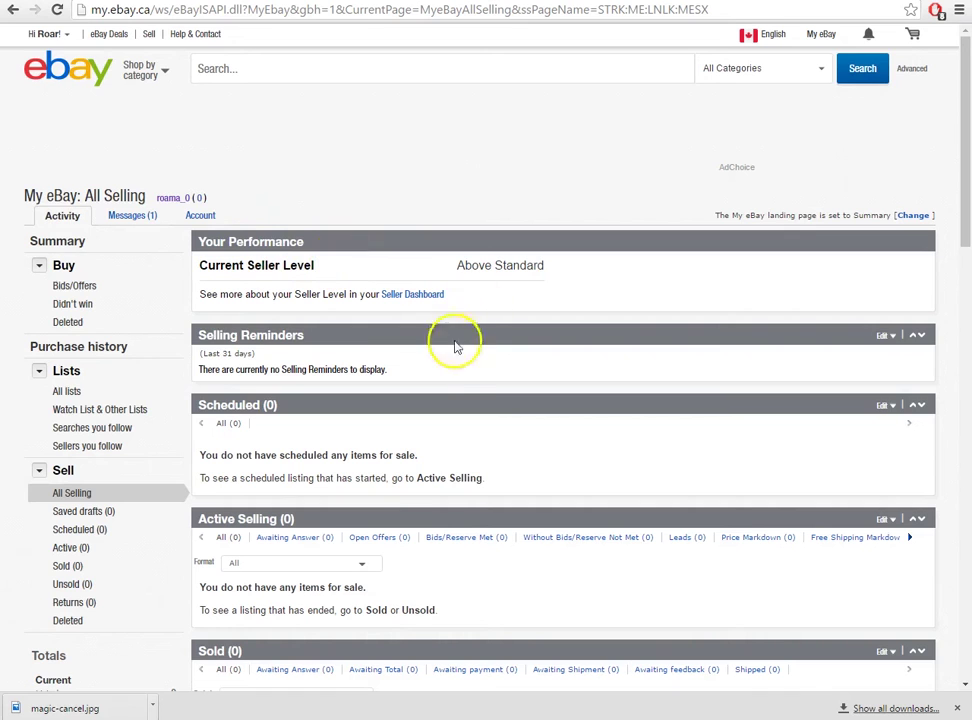
pyautogui.click(75, 0)
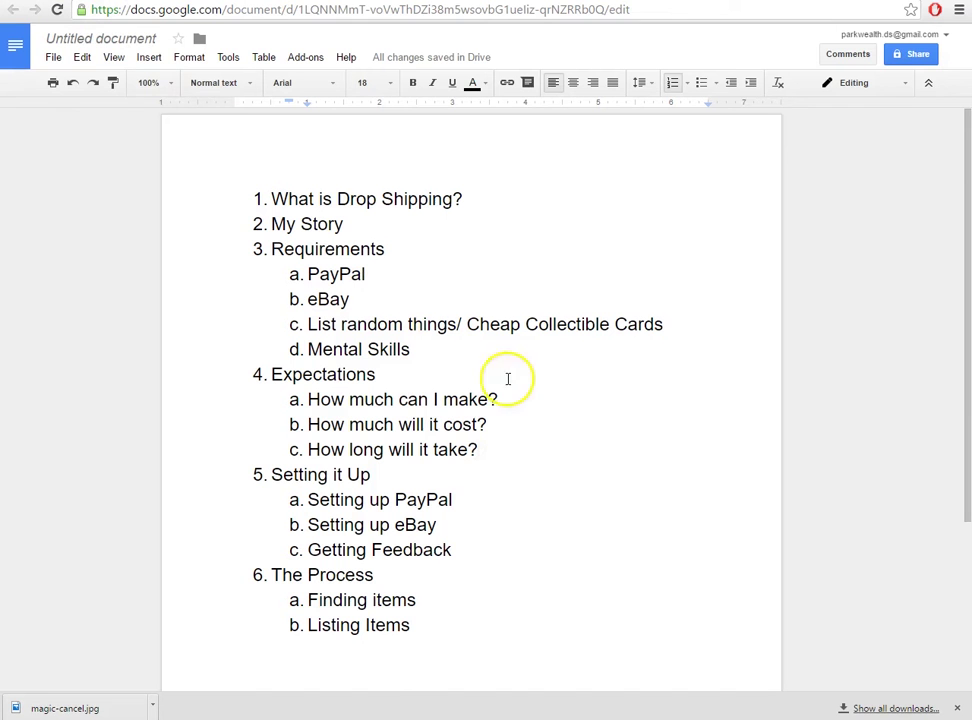
pyautogui.moveTo(463, 449); pyautogui.dragTo(302, 399)
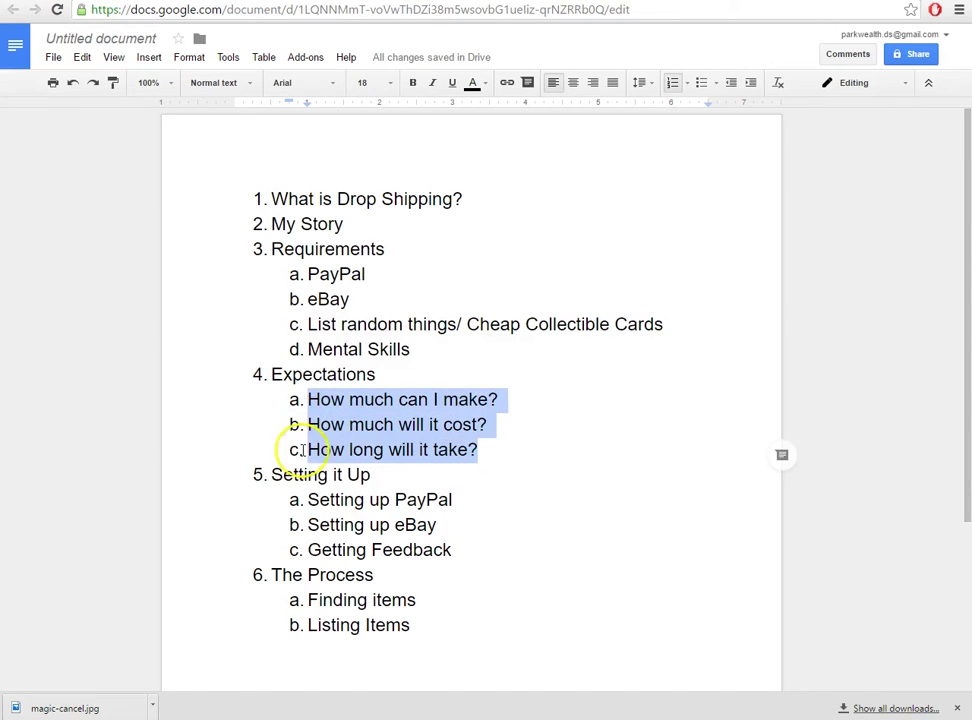
pyautogui.click(286, 476)
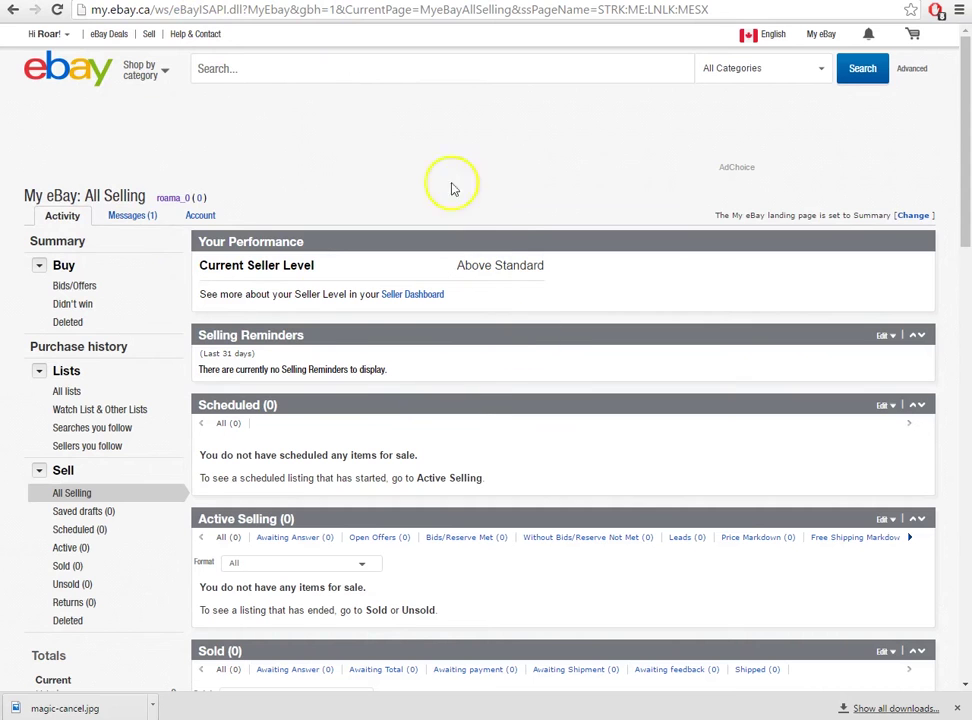
# Step: Look over the eBay All Selling page, and highlight the Finding items and Listing Items entries in the Google Docs outline
pyautogui.scroll(-3, 450, 478)
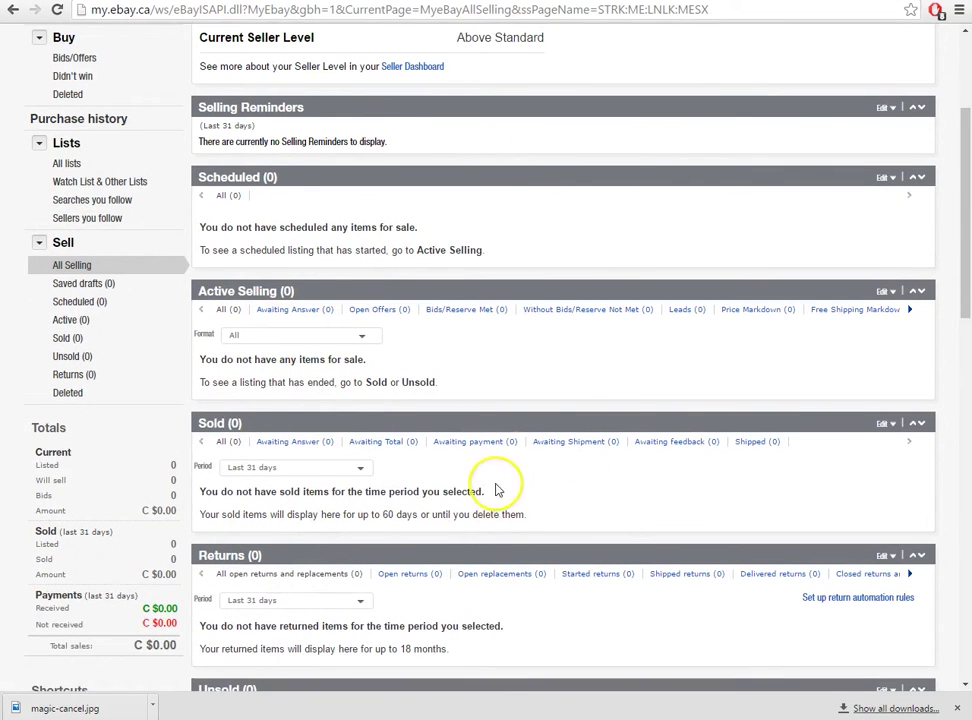
pyautogui.scroll(3, 420, 530)
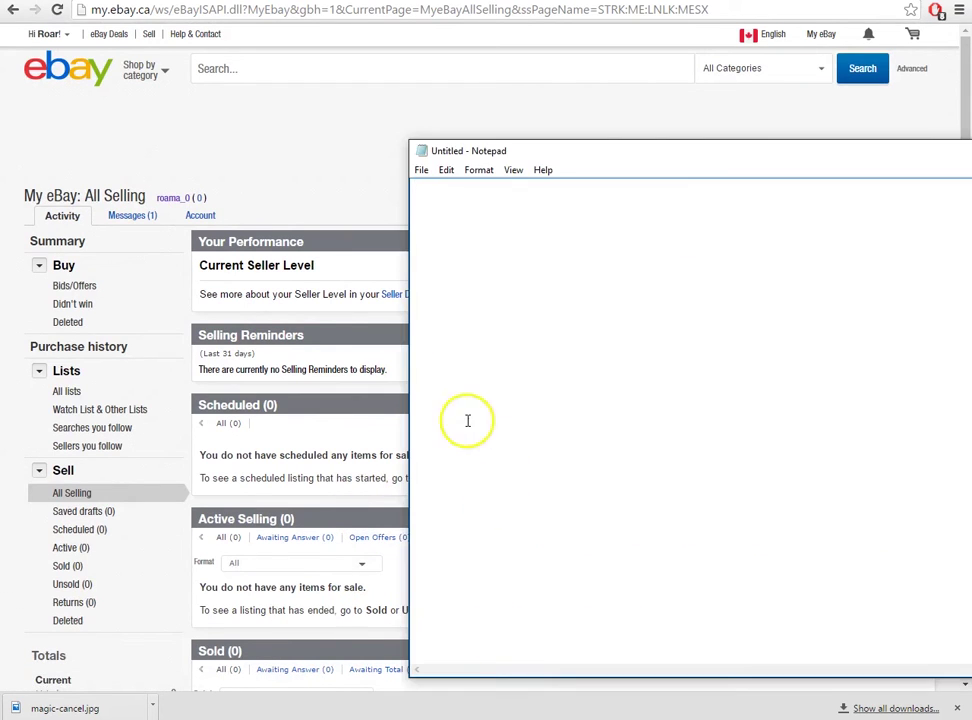
pyautogui.click(276, 309)
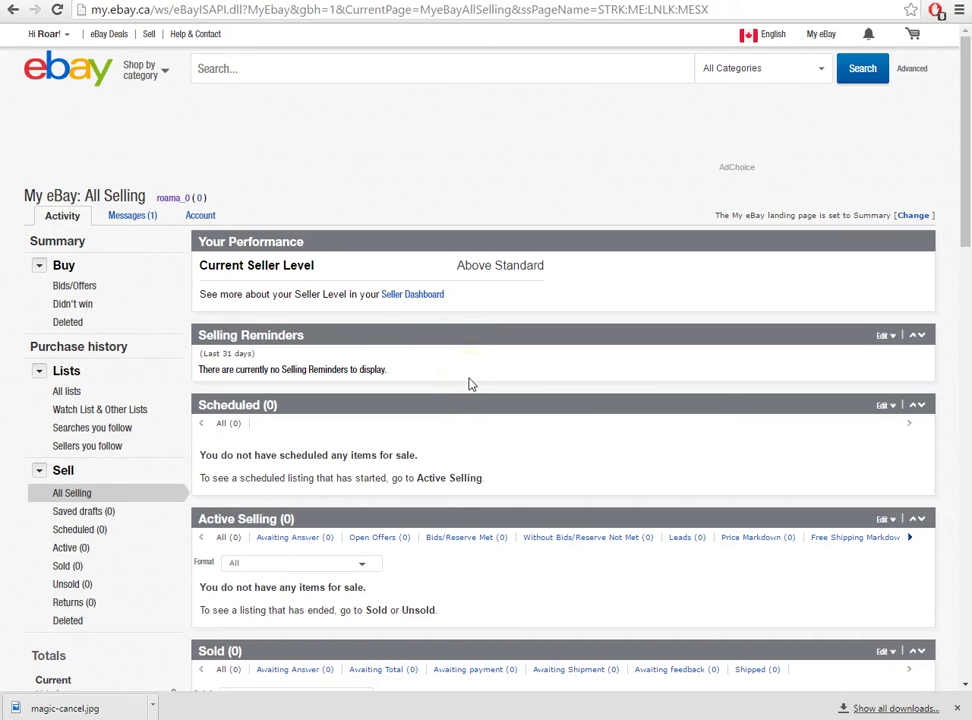
pyautogui.click(450, 402)
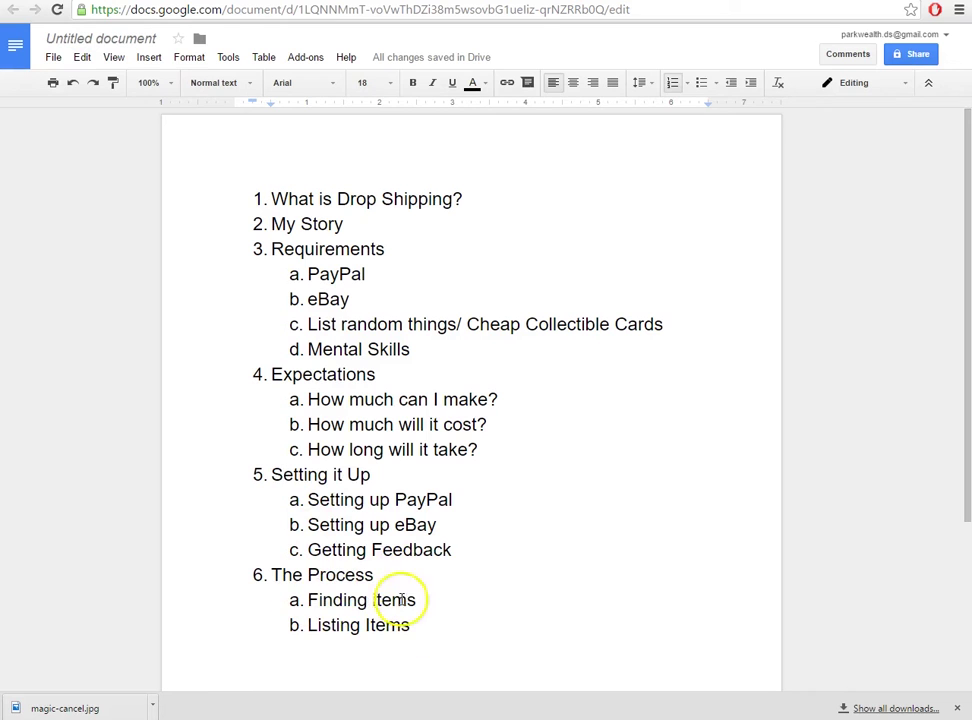
pyautogui.moveTo(305, 601); pyautogui.dragTo(426, 626)
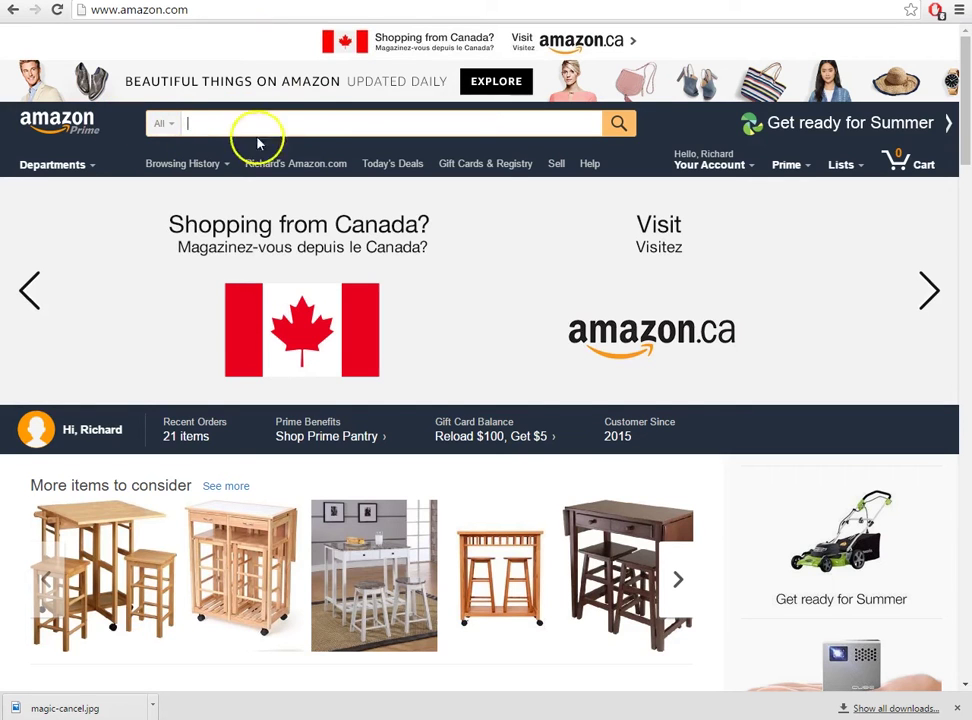
# Step: Search Amazon for "brown" and open the Kiwi Brown Shoe Polish, 1-1/8 oz product page
pyautogui.click(285, 125)
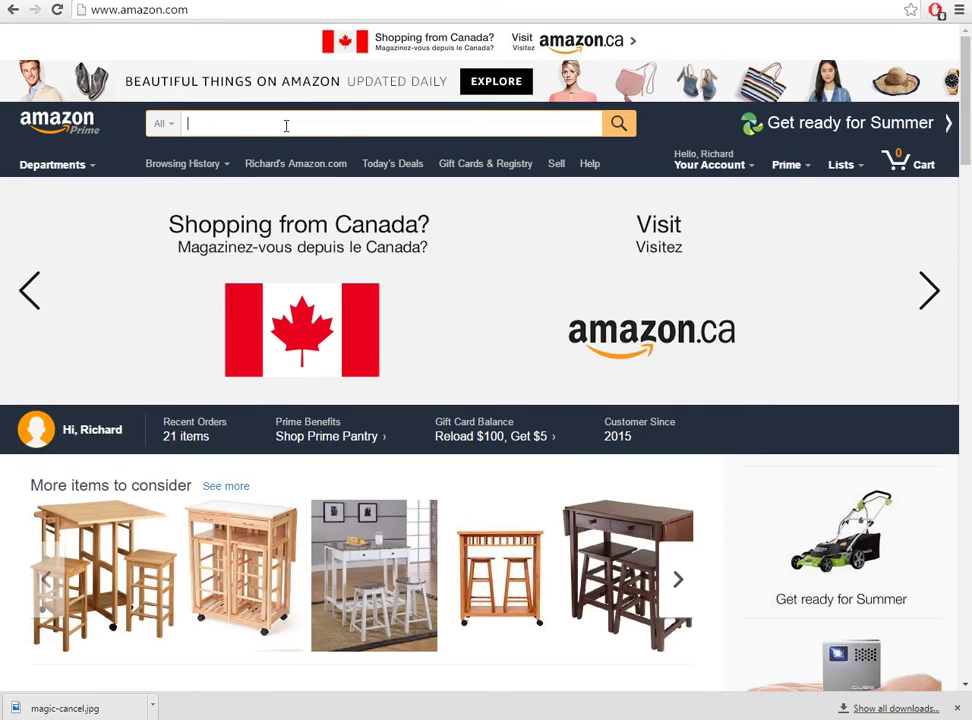
pyautogui.write('brown')
pyautogui.press('Return')
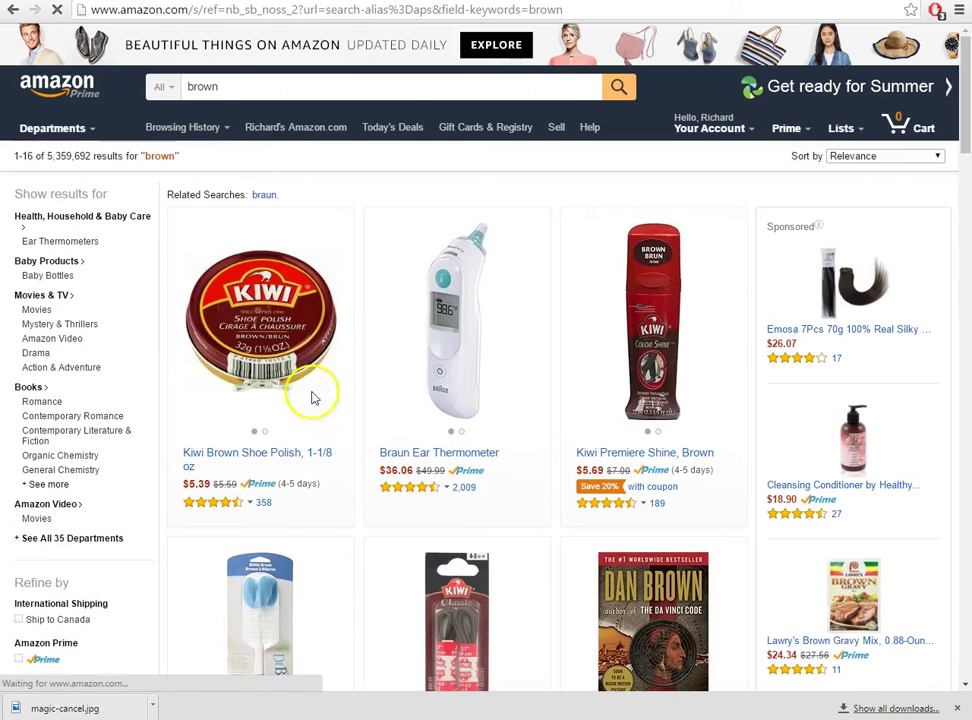
pyautogui.click(239, 462)
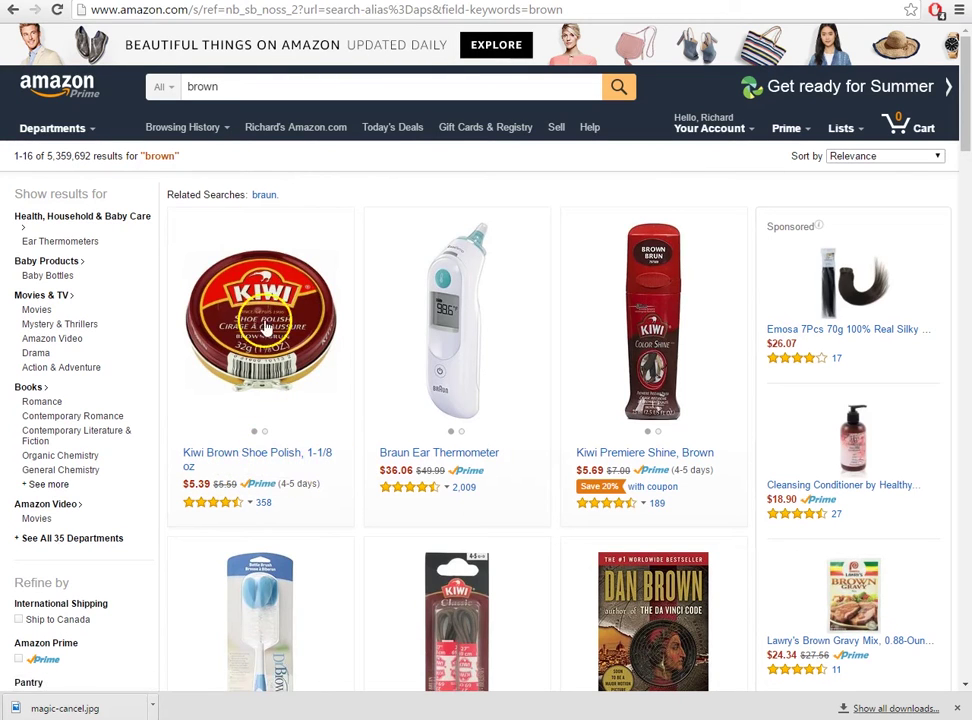
pyautogui.scroll(-3, 317, 347)
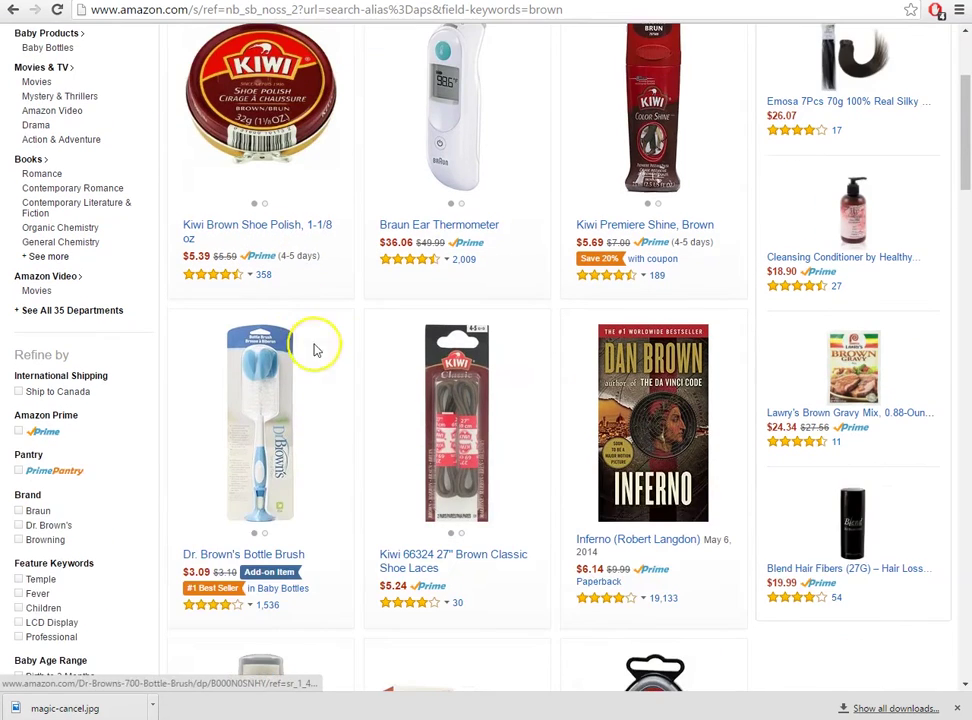
pyautogui.scroll(2, 290, 262)
pyautogui.click(254, 161)
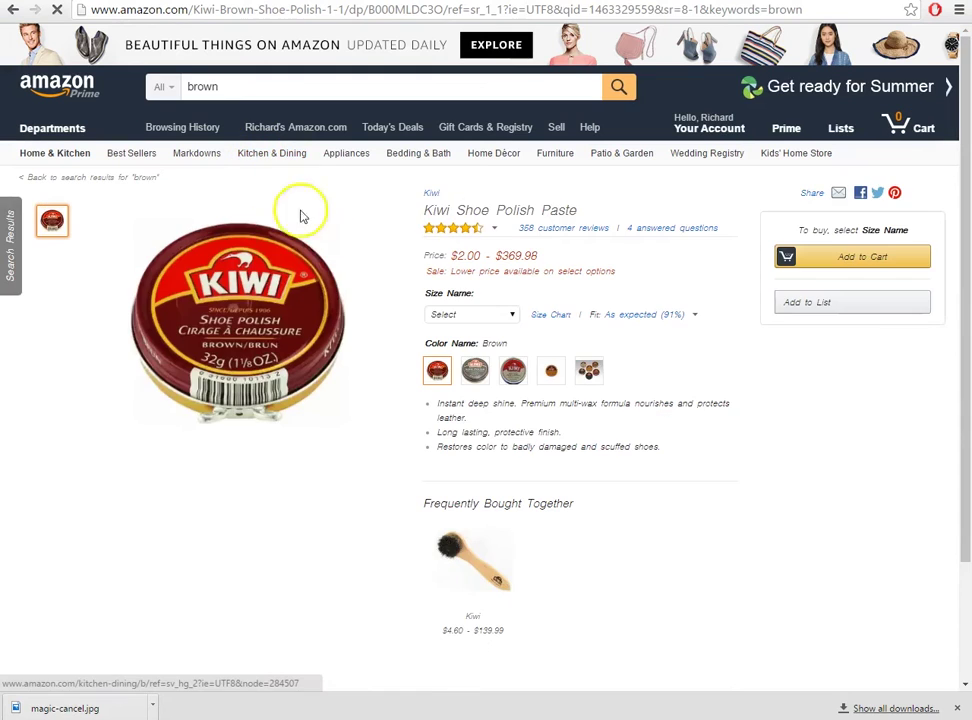
# Step: Copy the product title "Kiwi Shoe Polish Paste" from Amazon, search ebay.ca for it, and look through the listings
pyautogui.moveTo(577, 210); pyautogui.dragTo(426, 208)
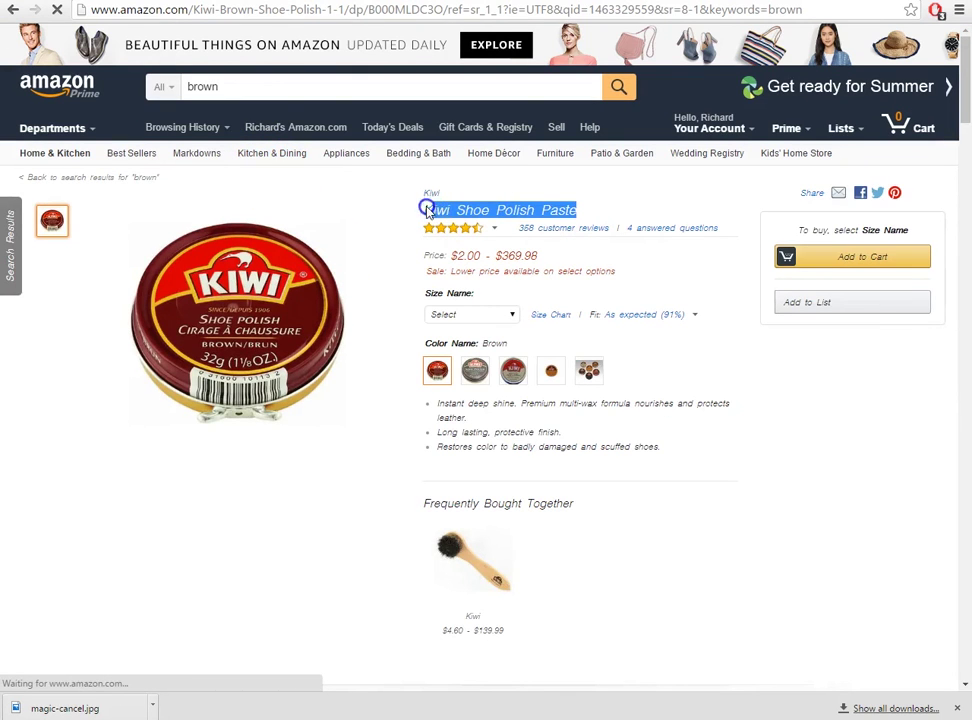
pyautogui.rightClick(423, 210)
pyautogui.click(440, 219)
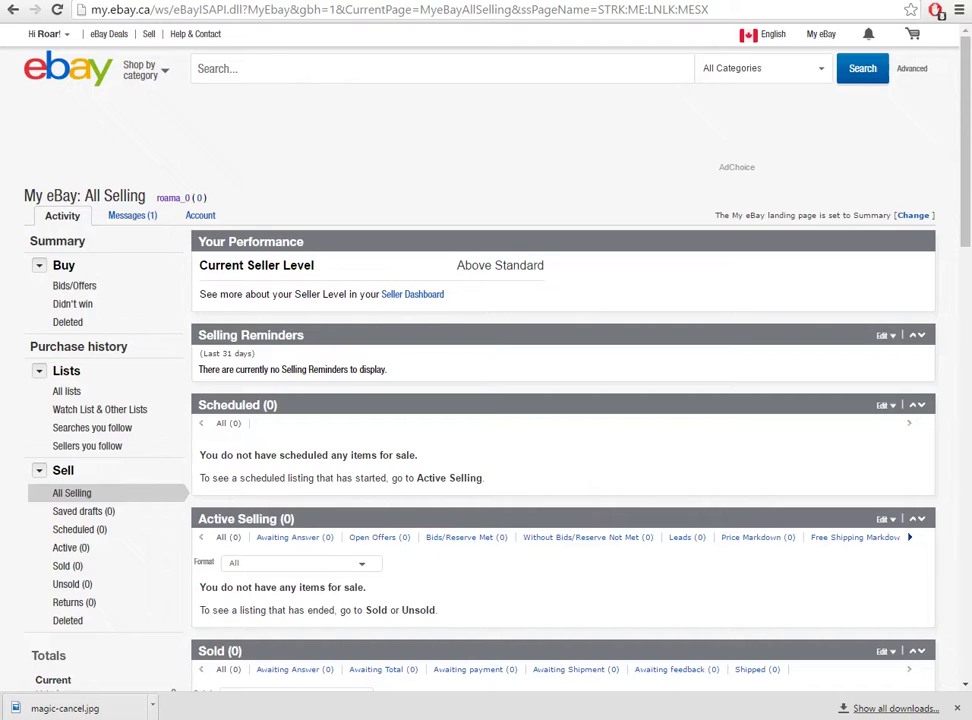
pyautogui.rightClick(300, 64)
pyautogui.click(410, 153)
pyautogui.click(862, 68)
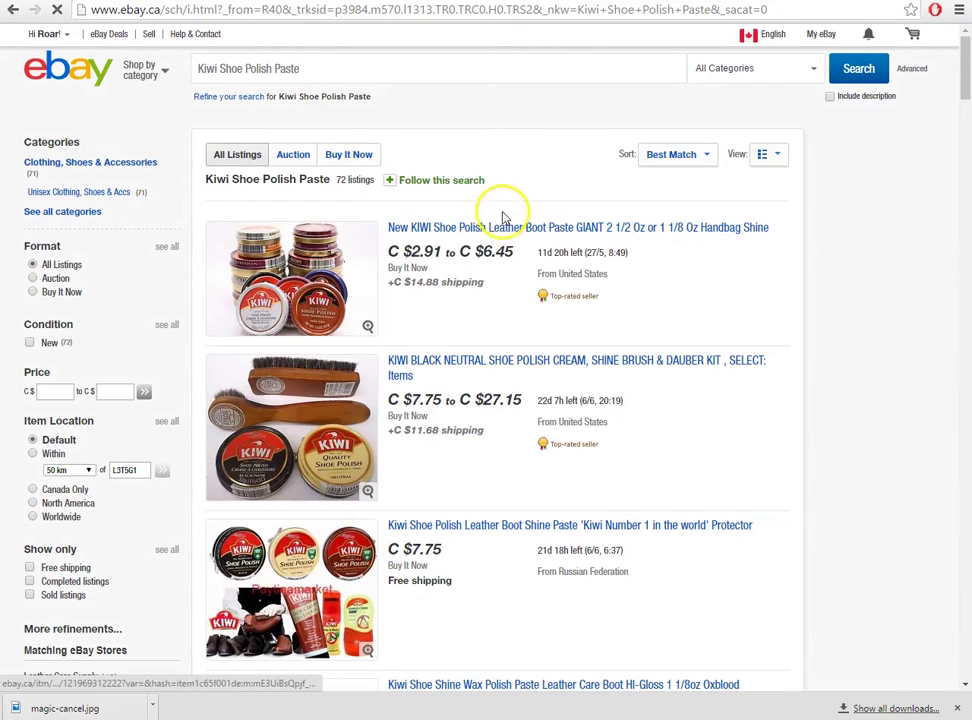
pyautogui.scroll(-5, 495, 225)
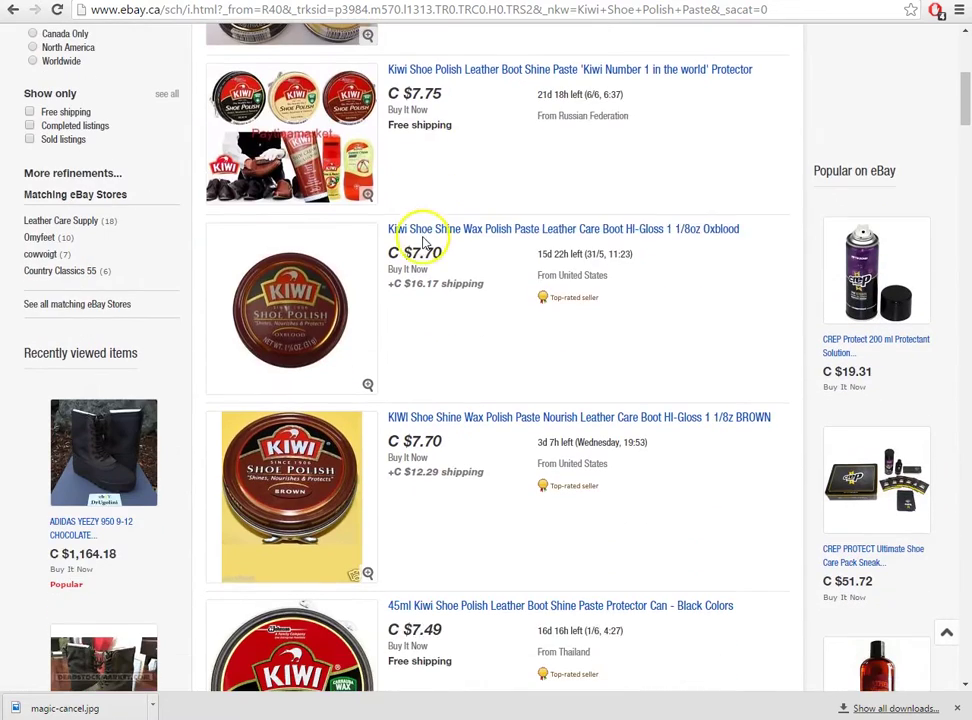
pyautogui.scroll(-2, 321, 273)
# Step: Go to ebay.com and search for the copied title "Kiwi Shoe Polish Paste"
pyautogui.click(133, 10)
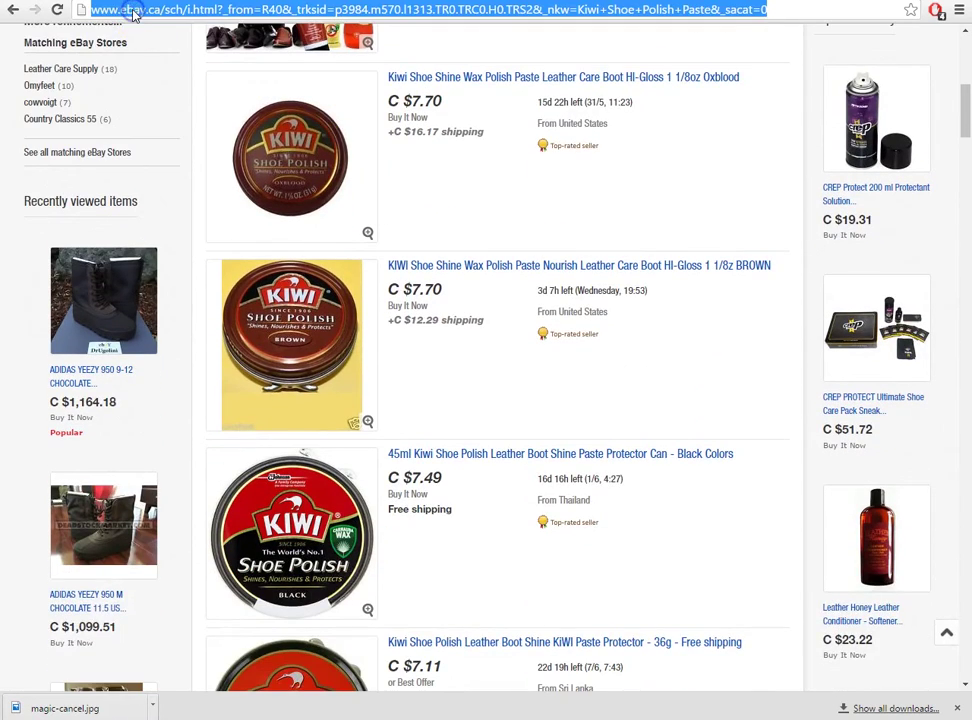
pyautogui.write('ebay.com')
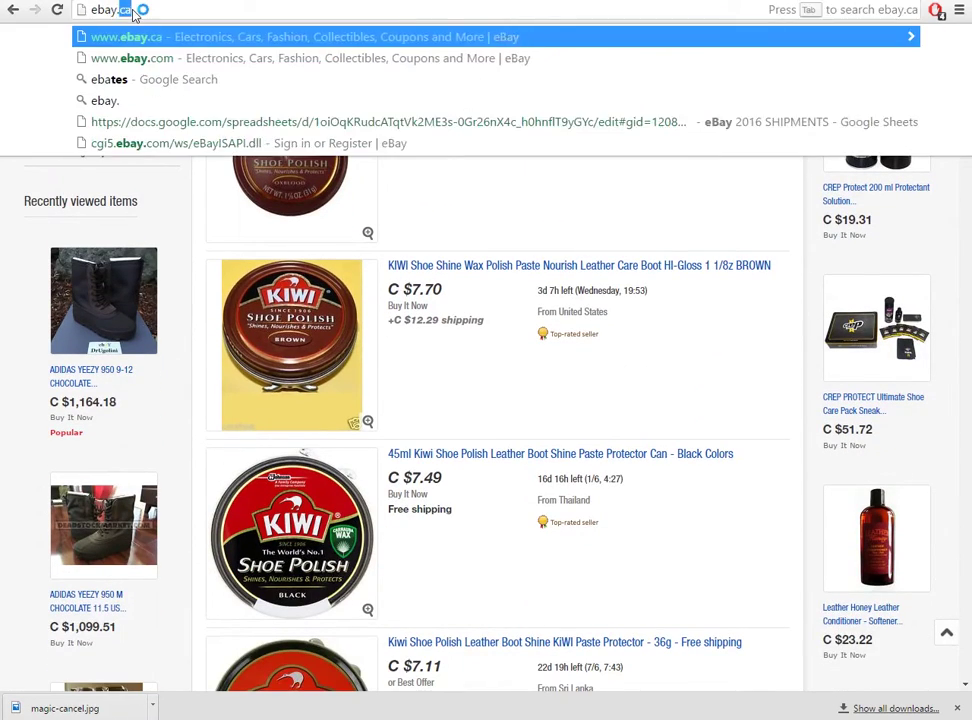
pyautogui.press('Return')
pyautogui.click(297, 67)
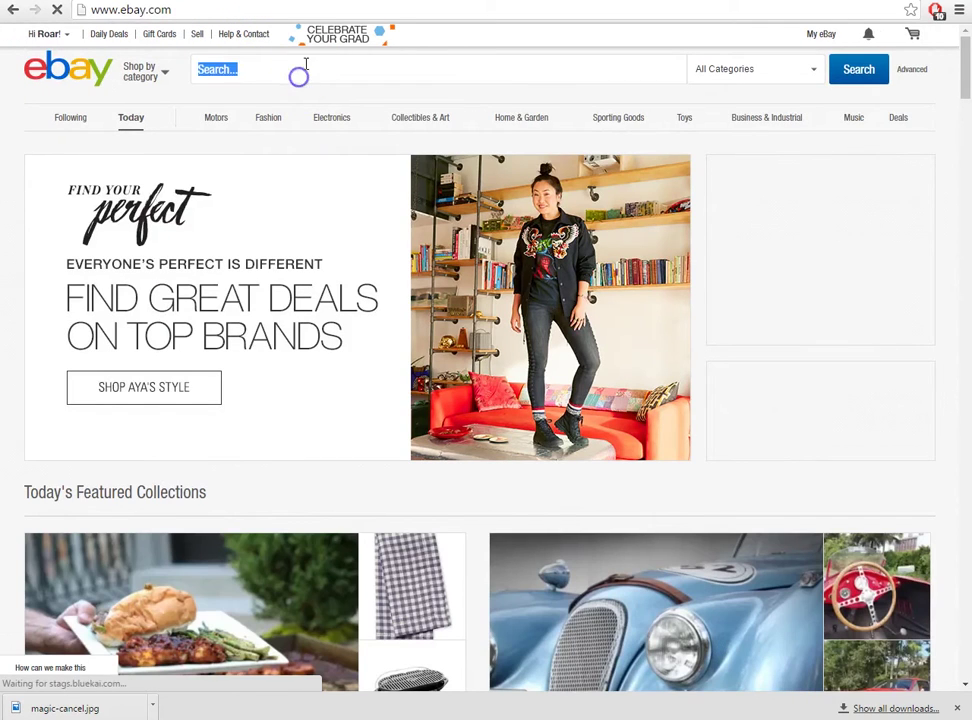
pyautogui.hotkey('ctrl', 'v')
pyautogui.click(858, 69)
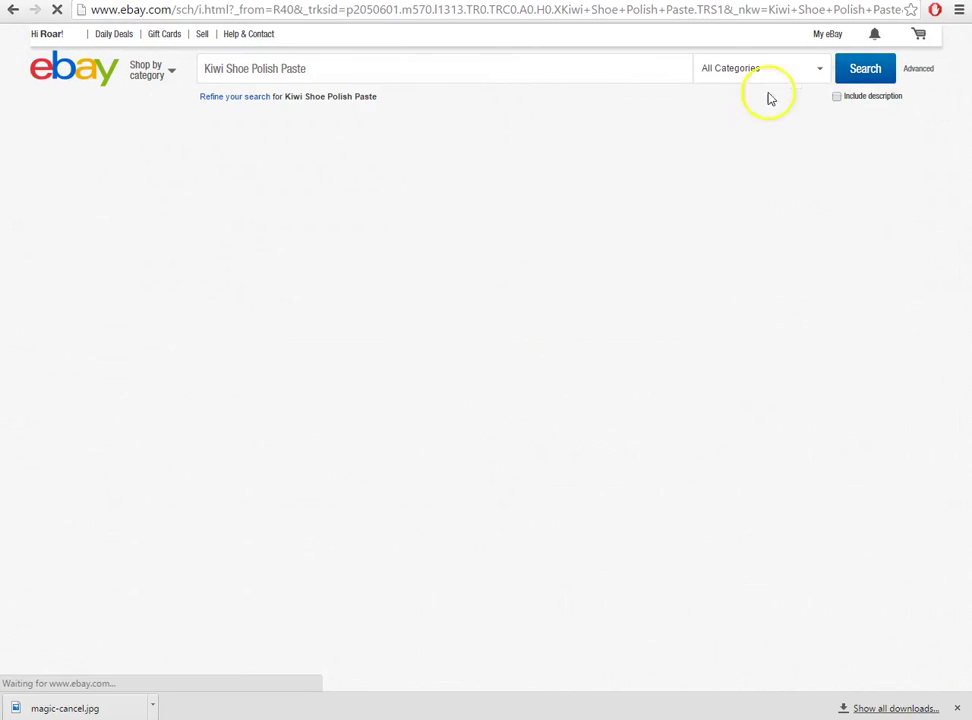
pyautogui.scroll(-2, 470, 255)
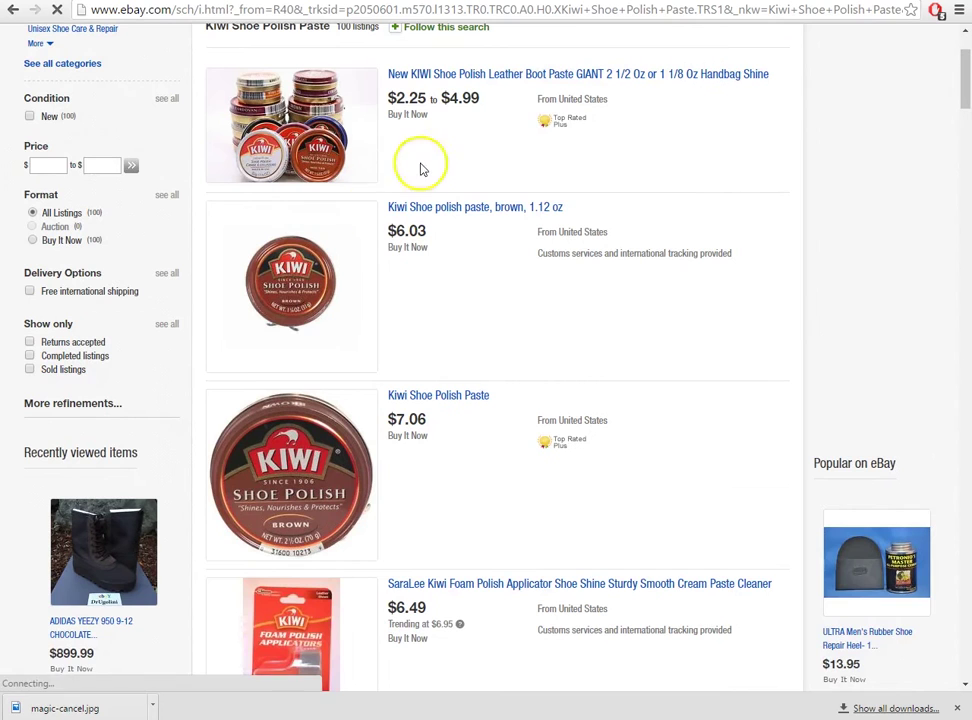
# Step: Compare the Kiwi Brown Shoe Polish price in the Amazon search results with the prices of the matching eBay listings
pyautogui.hotkey('ctrl', 'Tab')
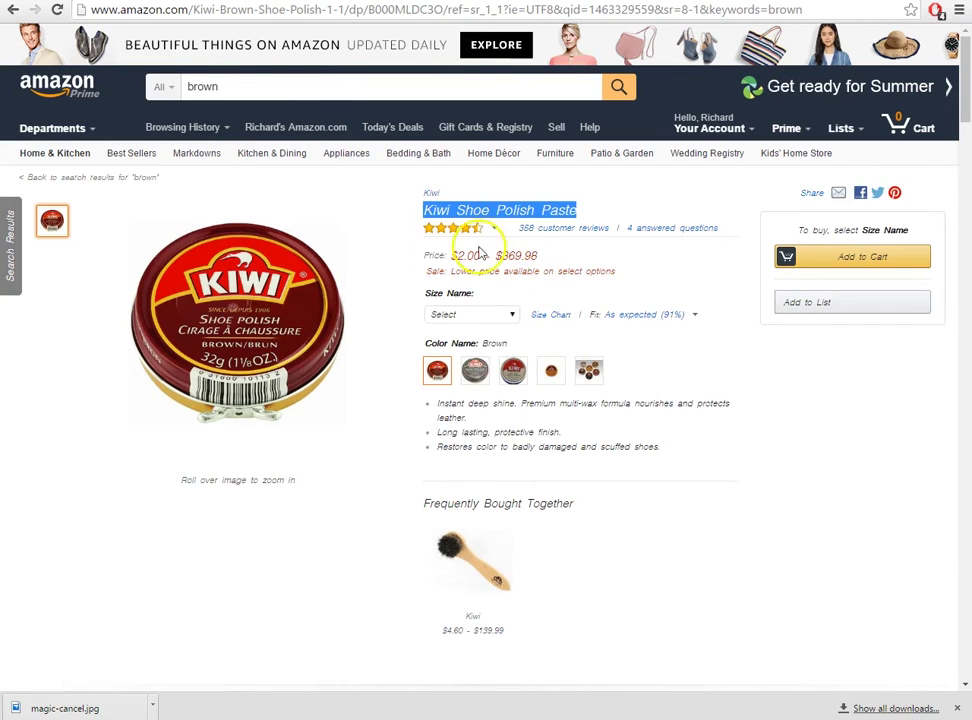
pyautogui.click(14, 11)
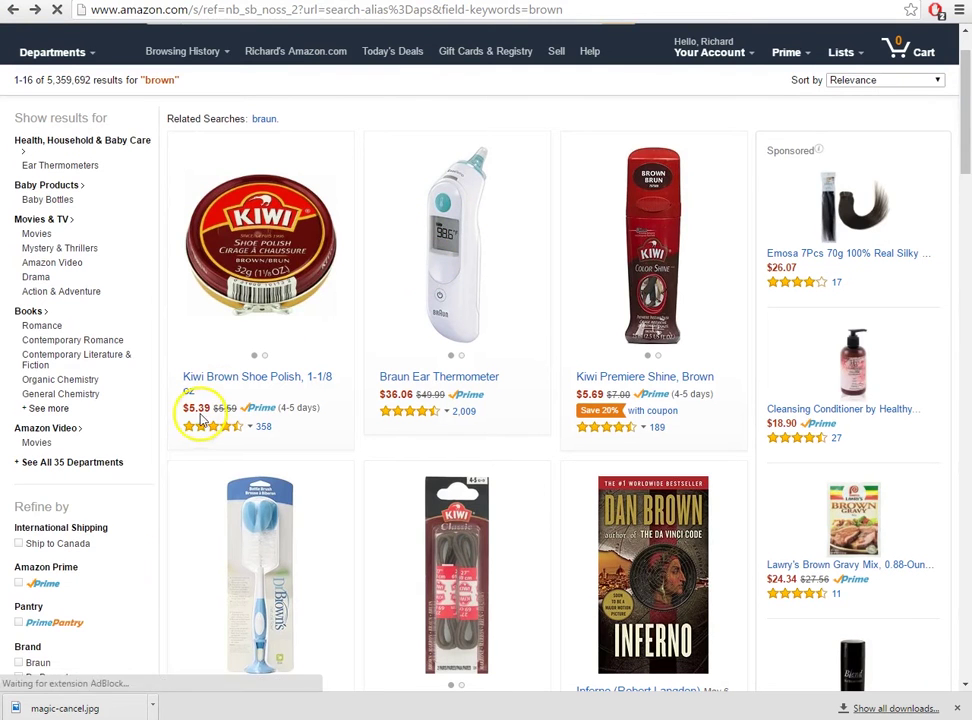
pyautogui.hotkey('ctrl', 'Tab')
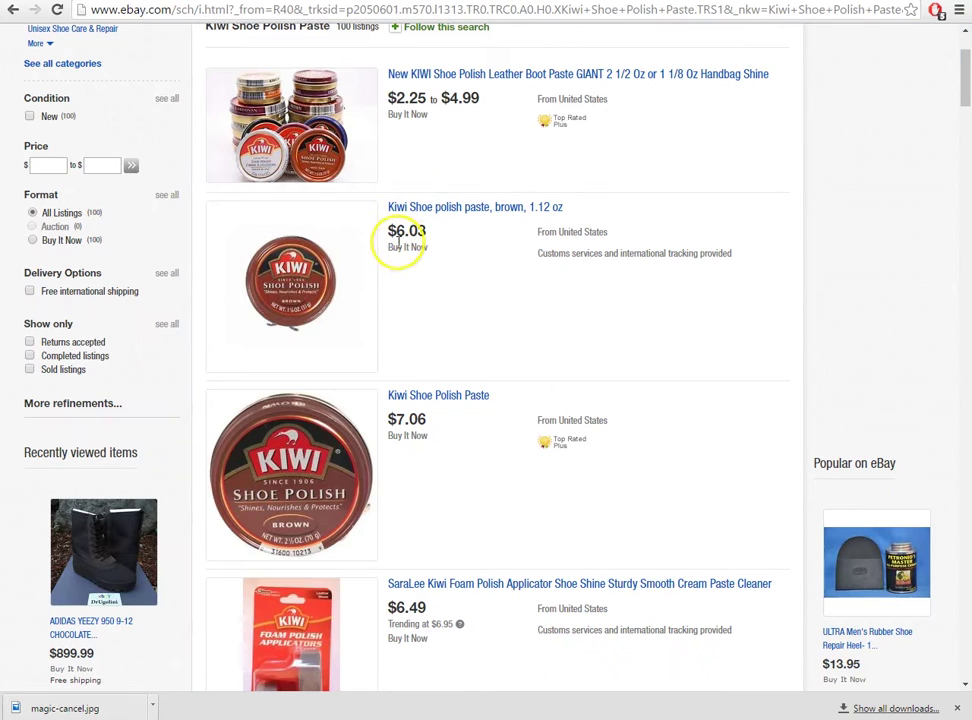
pyautogui.scroll(1, 400, 275)
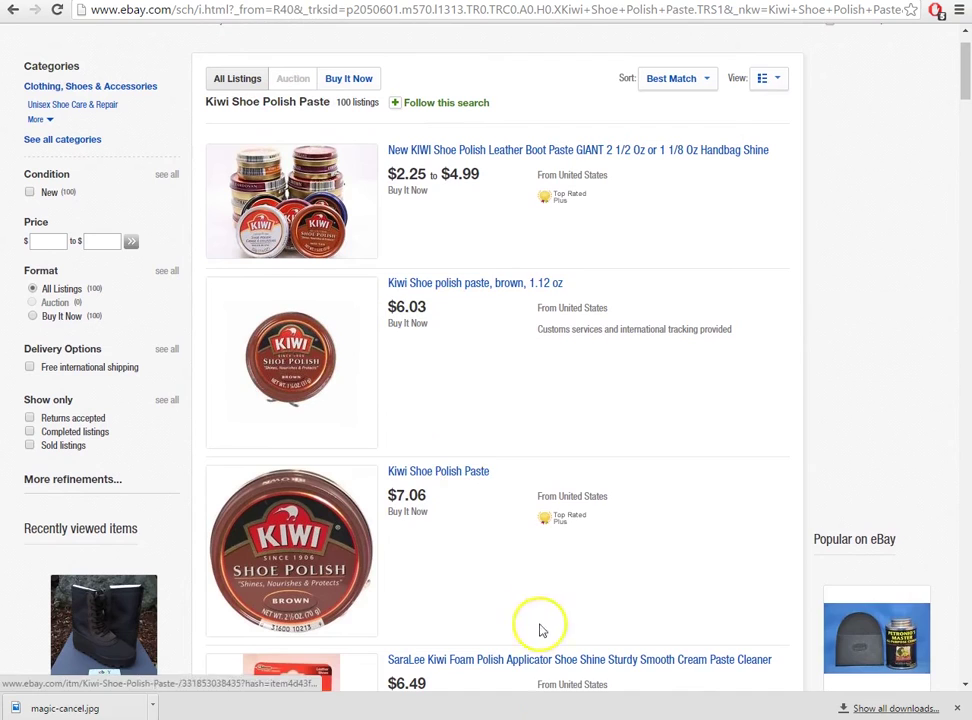
# Step: Write "13%" in Notepad and return to the eBay search results
pyautogui.click(549, 705)
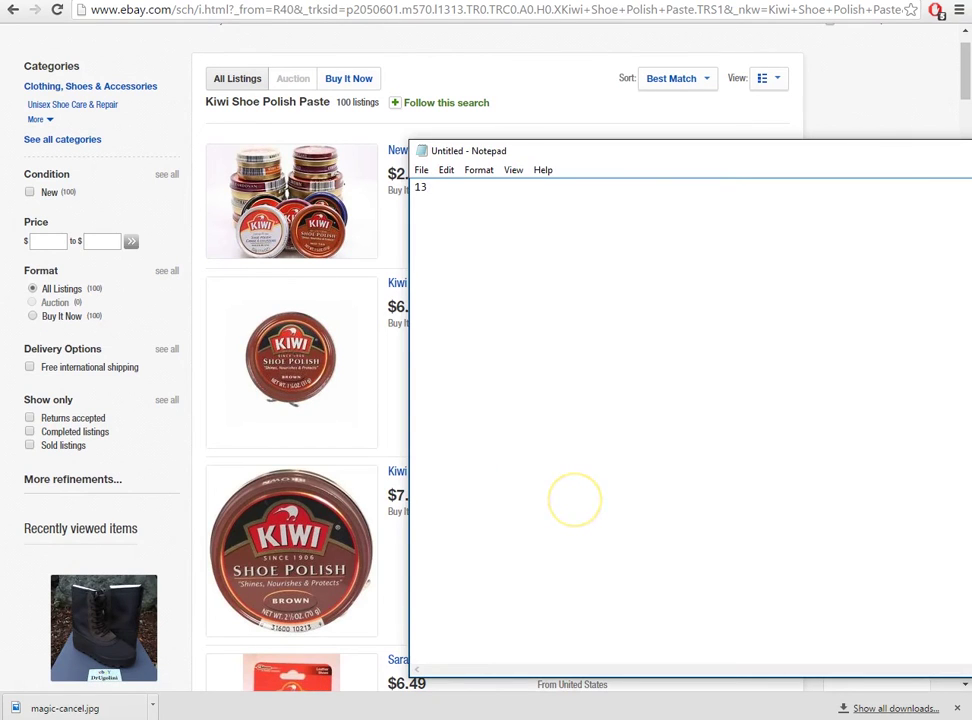
pyautogui.write('13%')
pyautogui.click(727, 122)
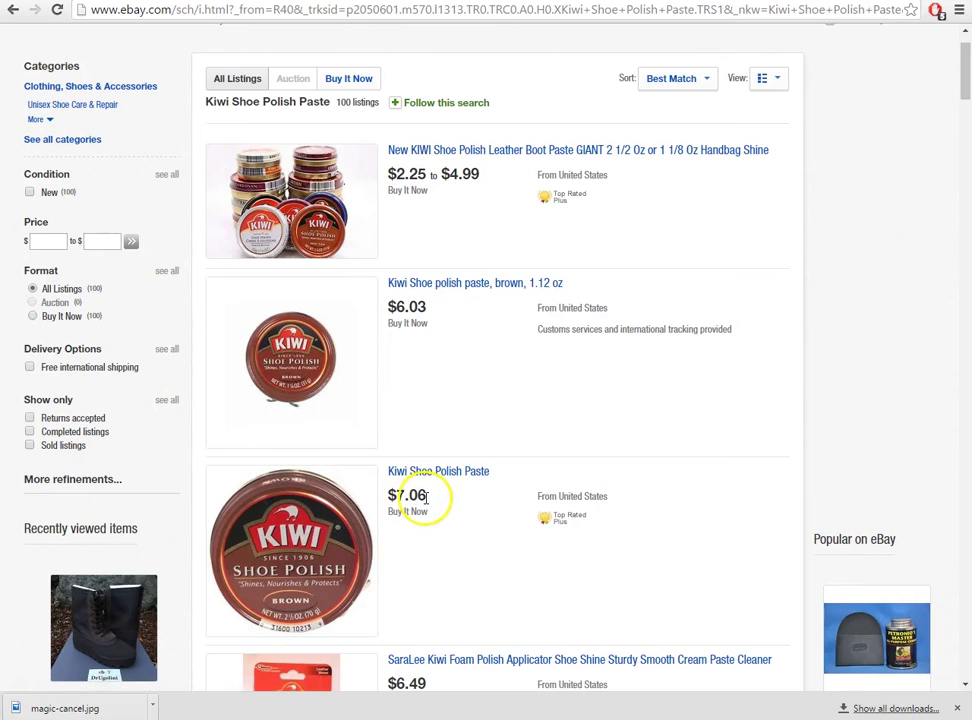
# Step: Write "Gross Sale" and "7.06*.87" in Notepad, then open Calculator and place it beside the notes
pyautogui.click(554, 712)
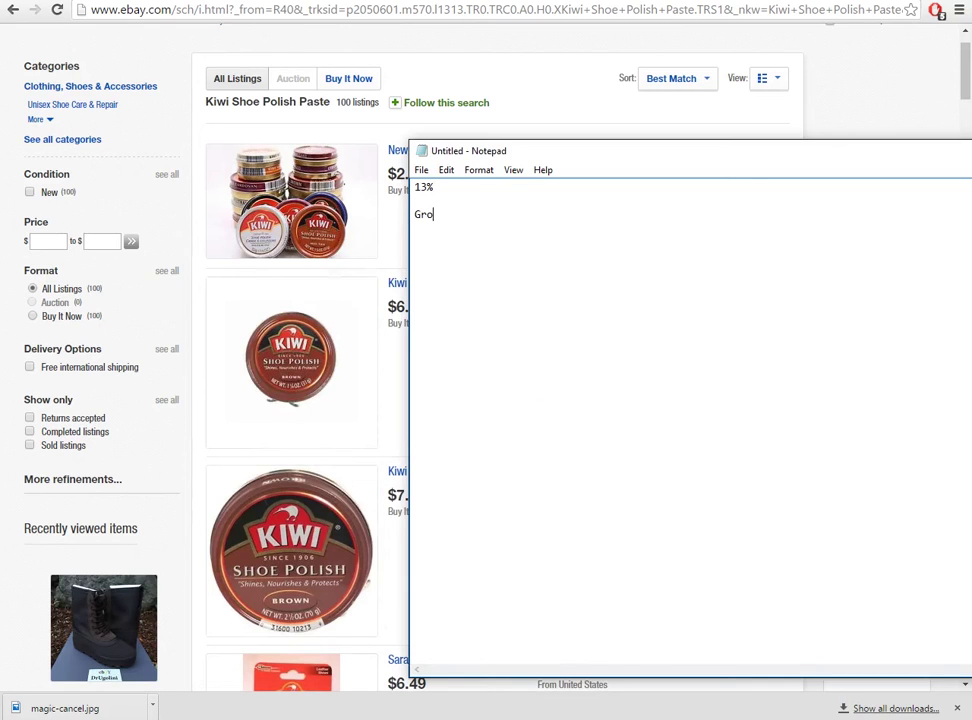
pyautogui.moveTo(410, 400); pyautogui.dragTo(477, 430)
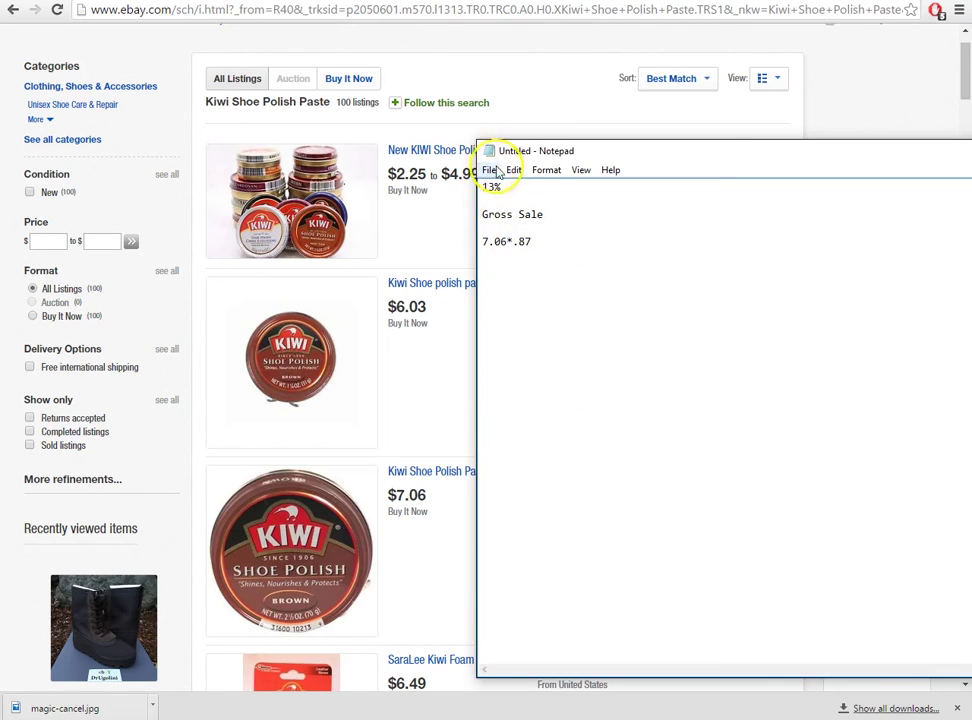
pyautogui.press('super')
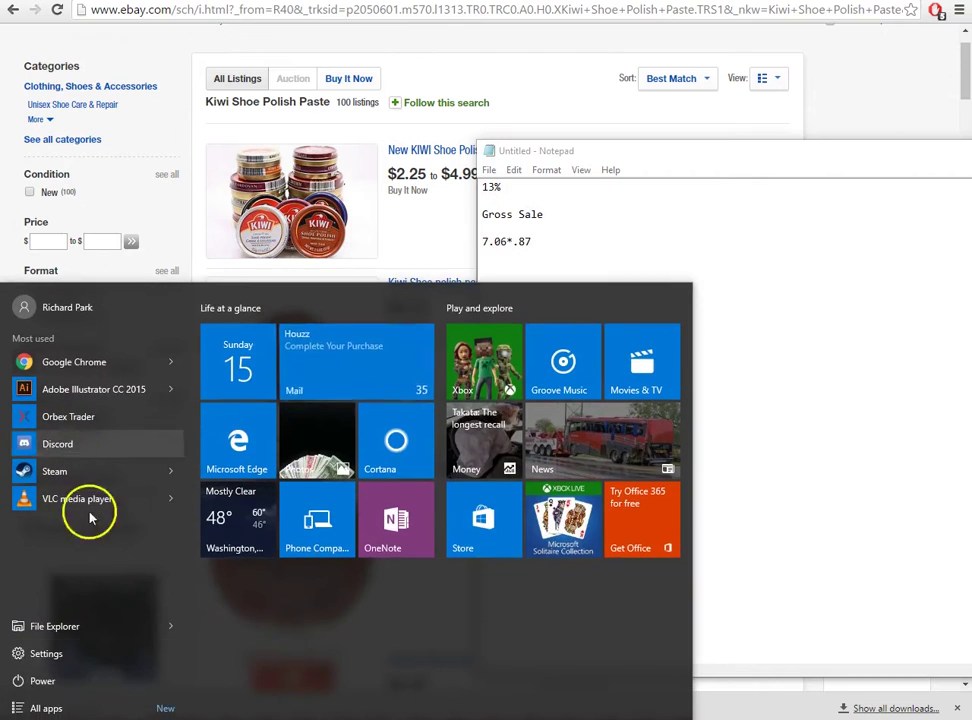
pyautogui.click(120, 708)
pyautogui.write('calc')
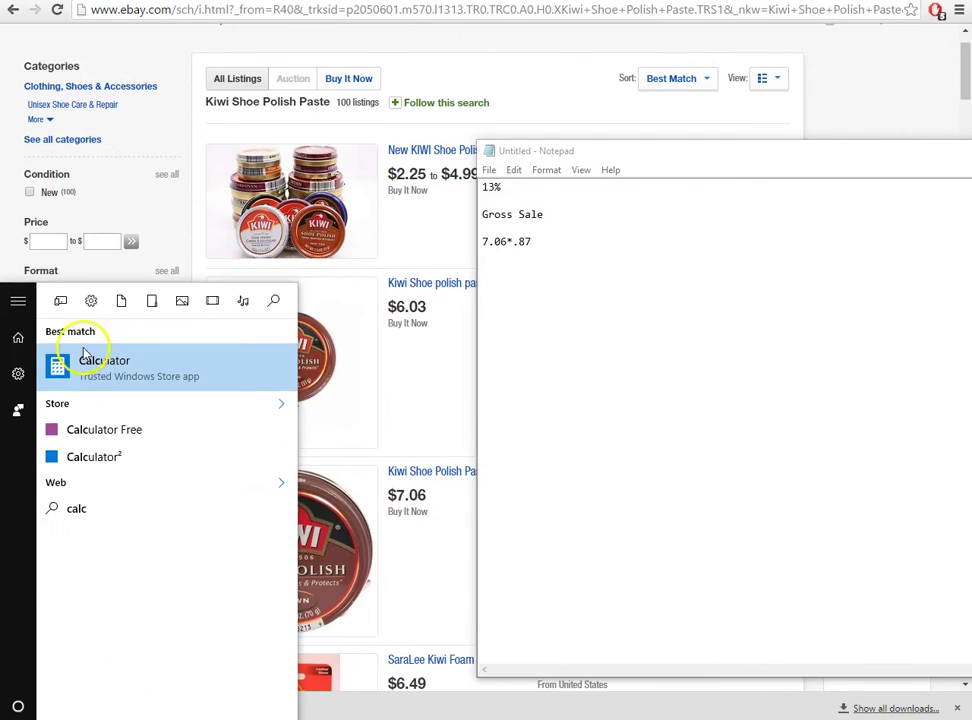
pyautogui.press('Return')
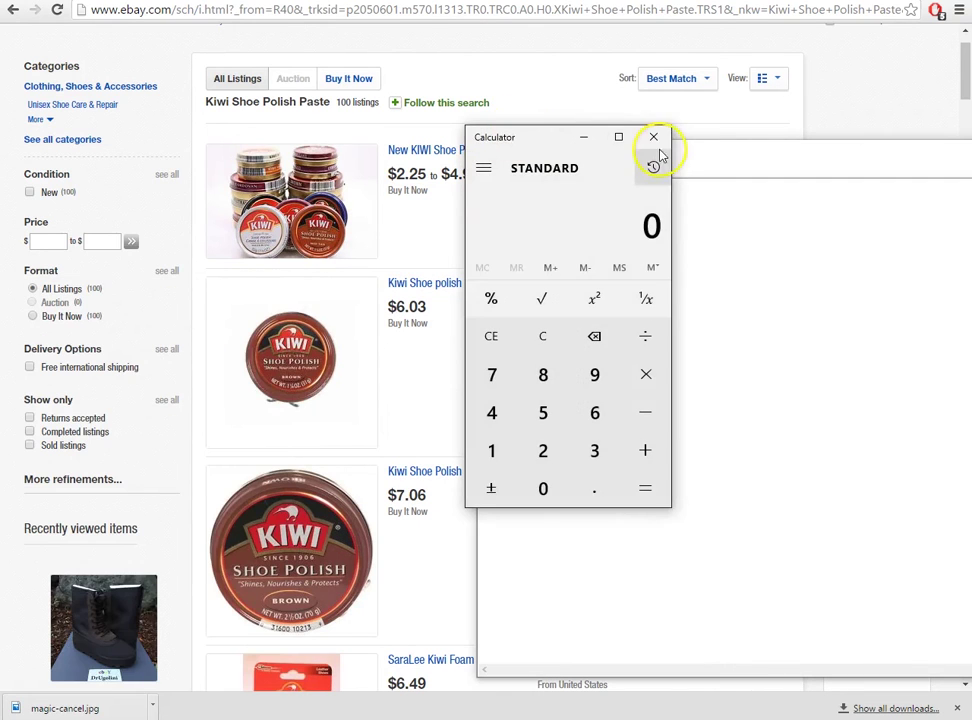
pyautogui.moveTo(566, 145); pyautogui.dragTo(707, 176)
pyautogui.write('1.06')
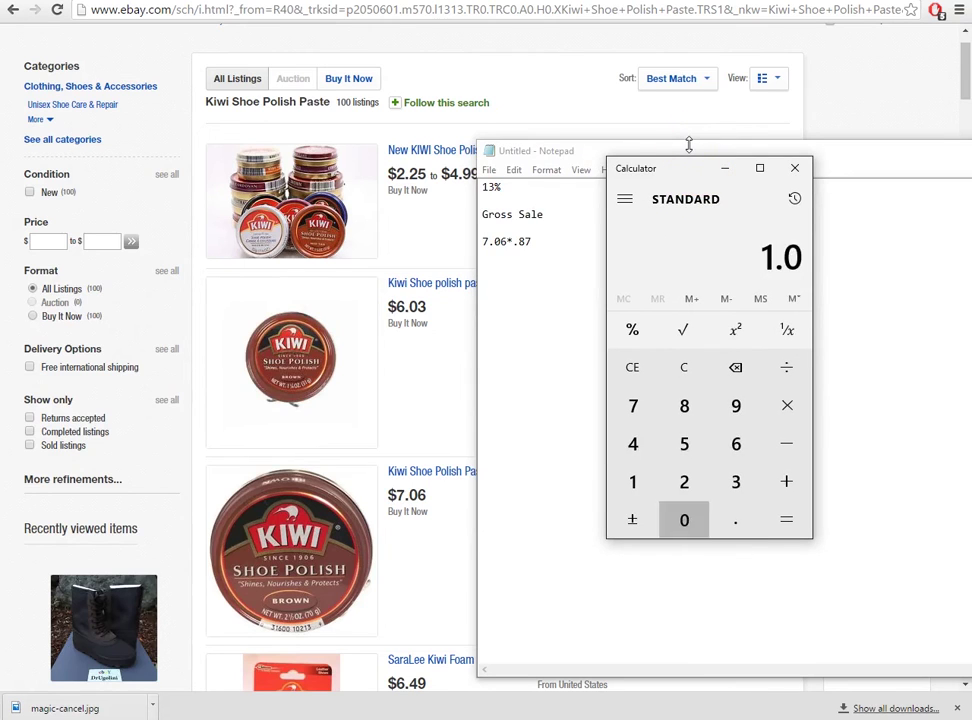
pyautogui.write('*.87')
pyautogui.press('Return')
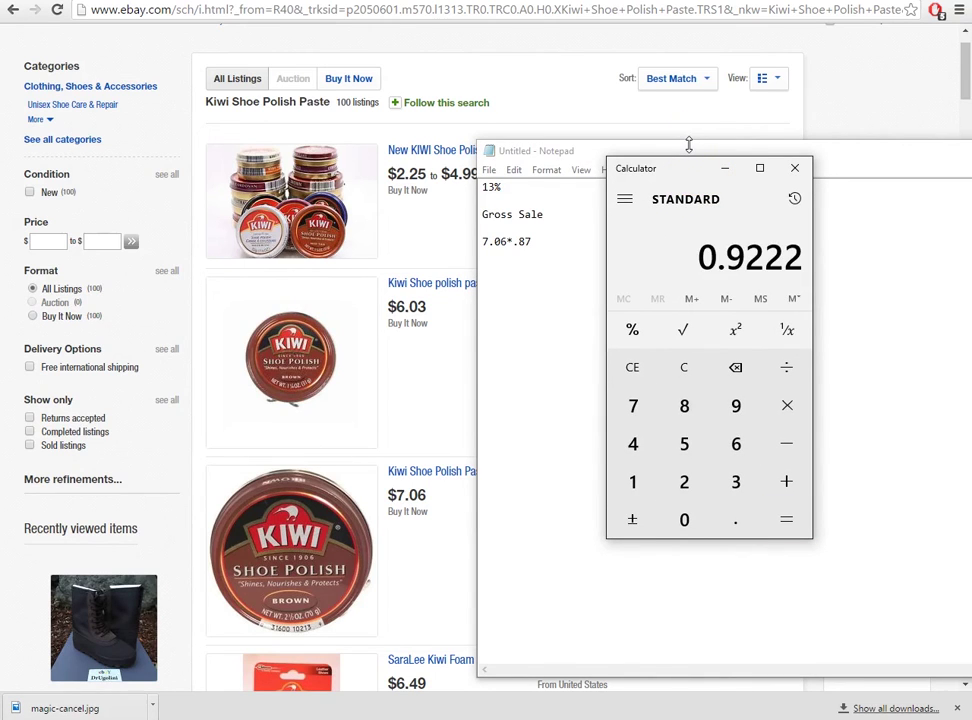
pyautogui.press('Escape')
# Step: Calculate 7.06 × .87 in Calculator
pyautogui.write('7')
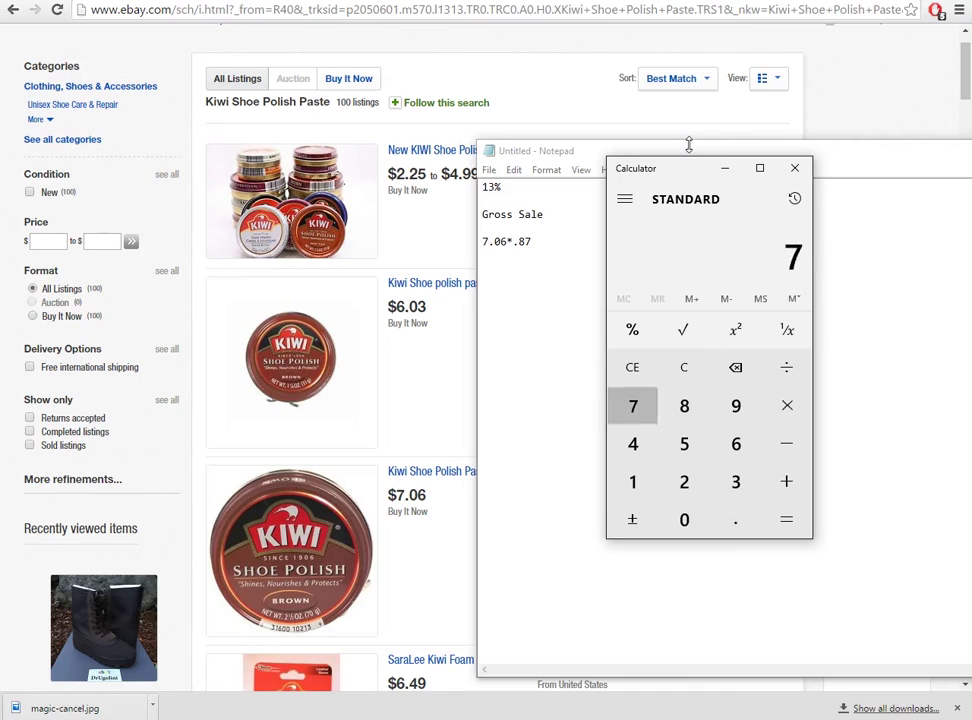
pyautogui.write('.06*')
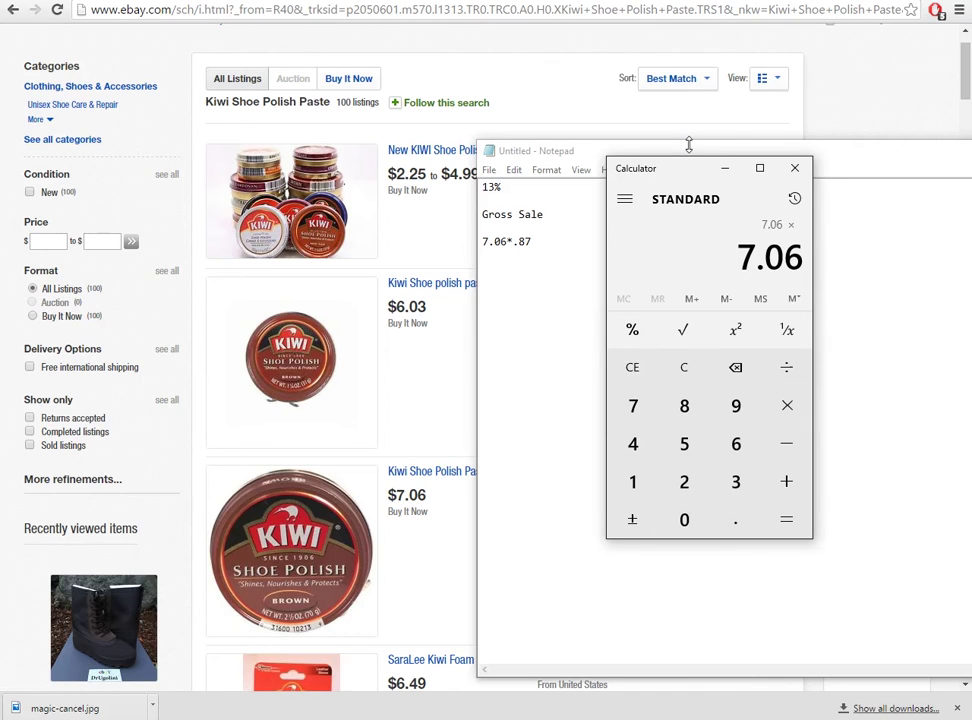
pyautogui.write('.87')
pyautogui.press('Return')
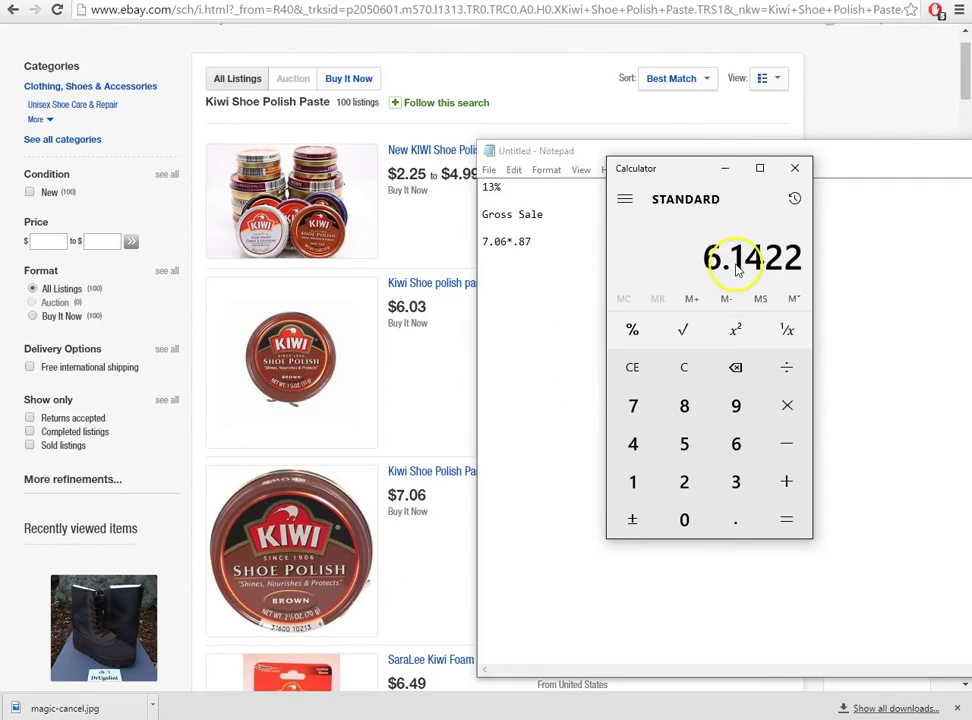
# Step: Check the Amazon price of the Kiwi Brown Shoe Polish, subtract 5.39 from 6.14, and note "6.14-539 = .75" in Notepad
pyautogui.click(565, 298)
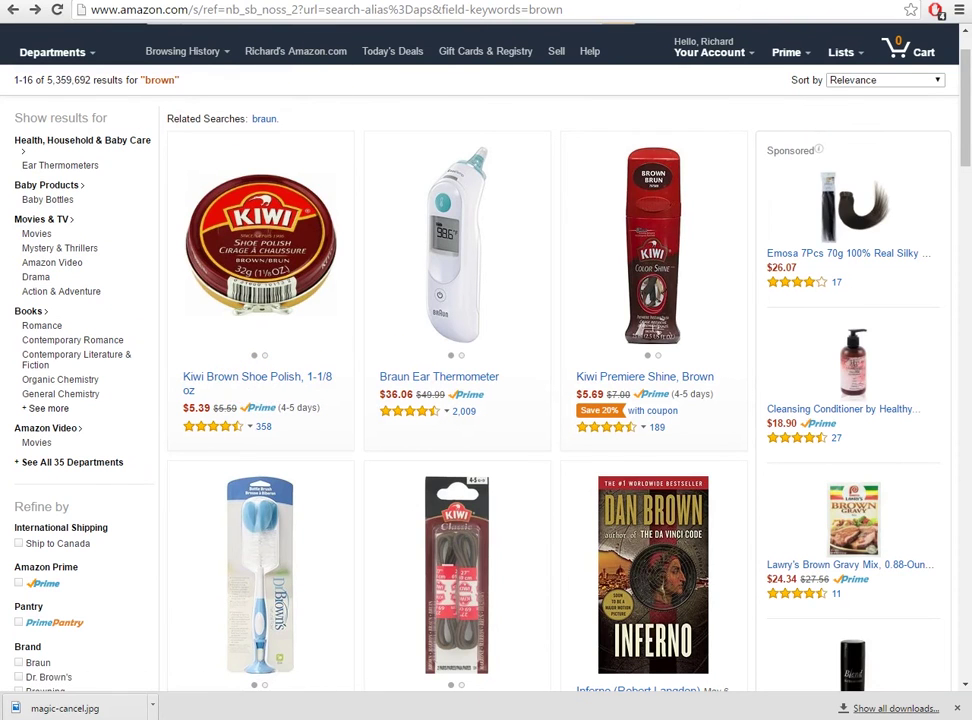
pyautogui.hotkey('alt', 'Tab')
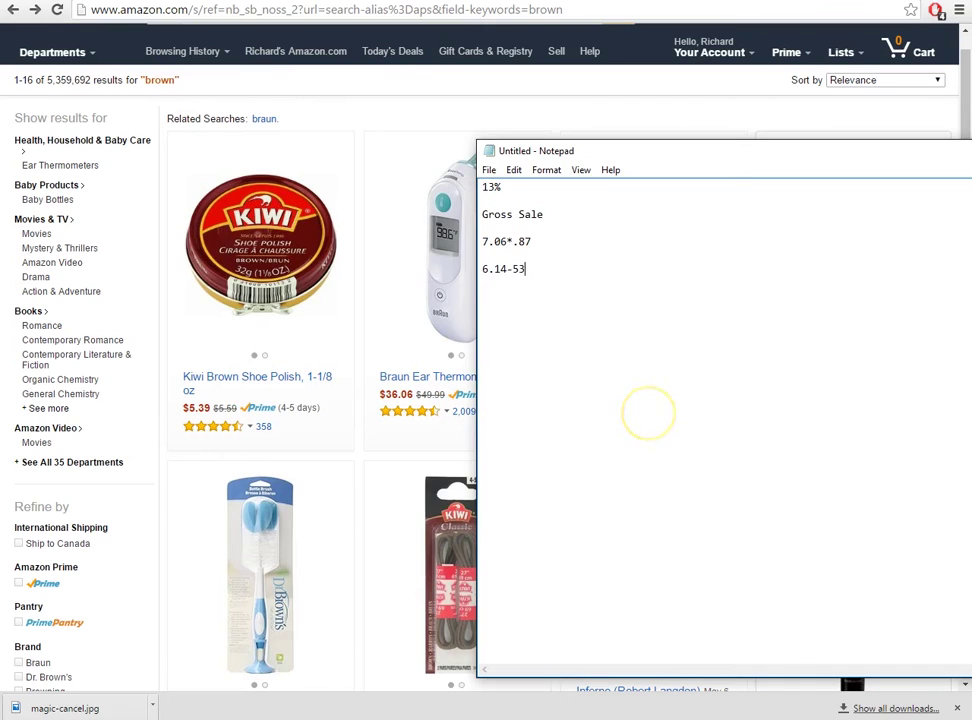
pyautogui.hotkey('alt', 'Tab')
pyautogui.write('6.14-5.39')
pyautogui.press('Return')
pyautogui.click(702, 590)
pyautogui.click(559, 282)
pyautogui.write('= .75')
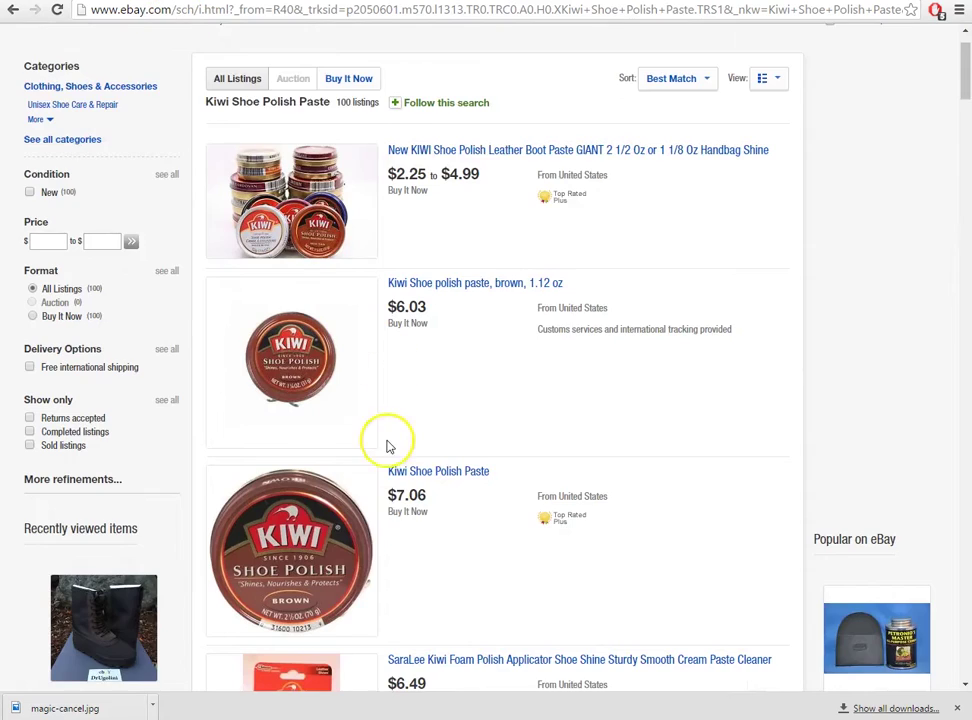
# Step: Open the Kiwi Shoe Polish Paste listing on eBay and compare it with the Notepad figures and the Amazon search results
pyautogui.scroll(-2, 310, 406)
pyautogui.scroll(-3, 347, 293)
pyautogui.scroll(3, 347, 293)
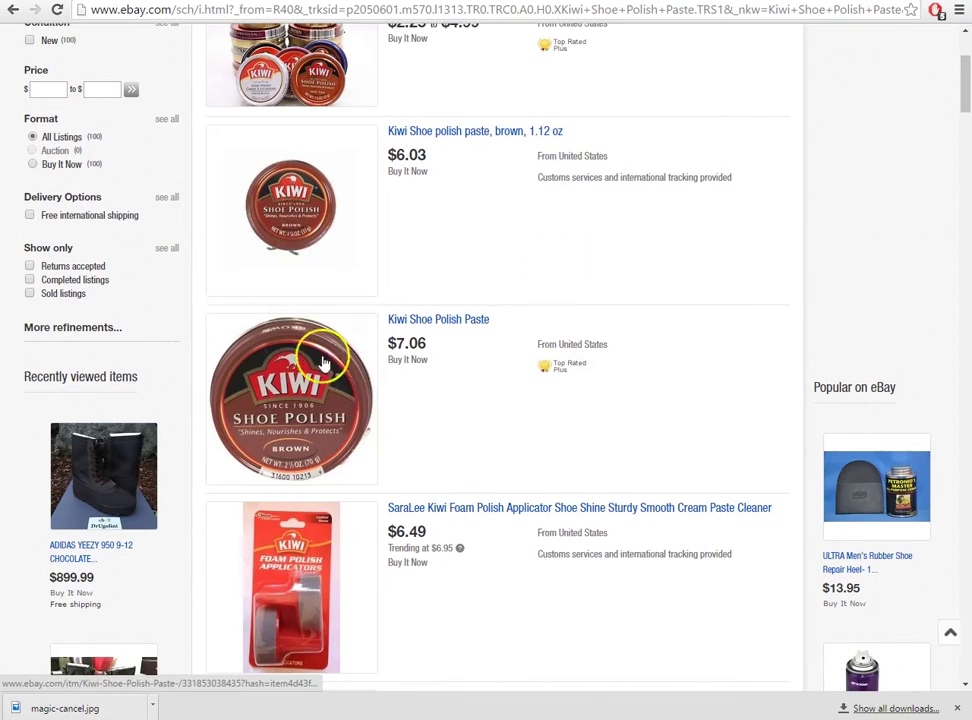
pyautogui.click(446, 319)
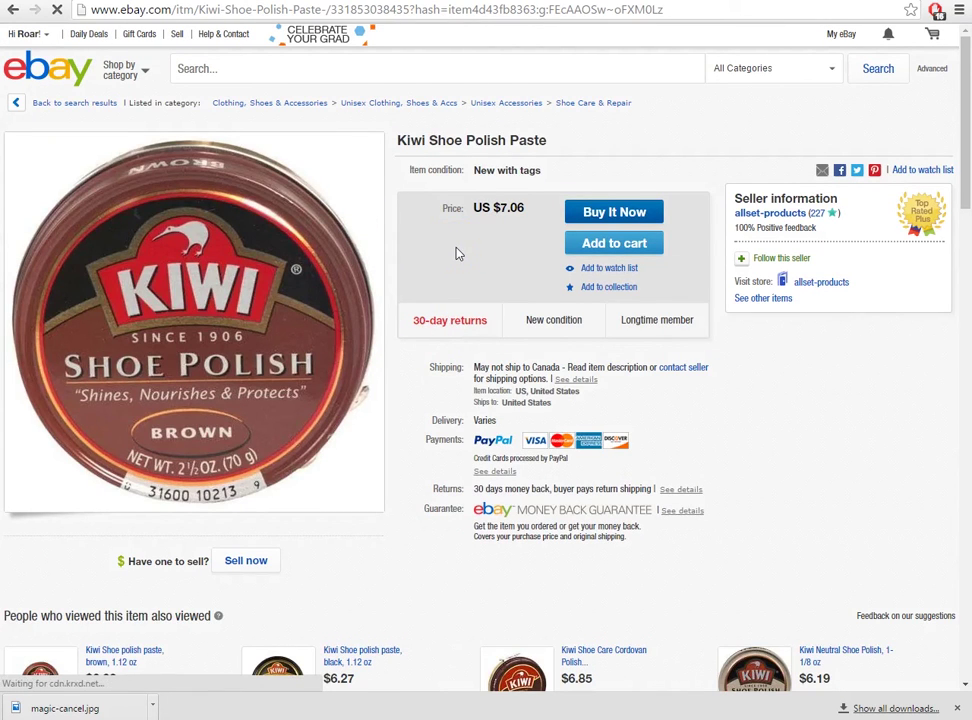
pyautogui.hotkey('alt', 'Tab')
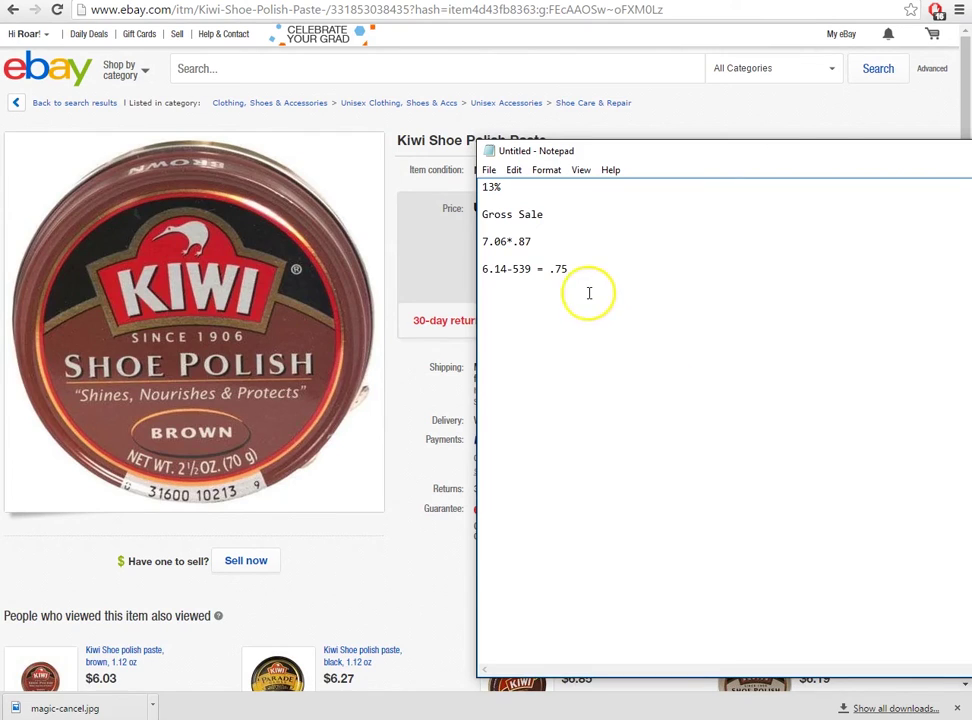
pyautogui.click(445, 278)
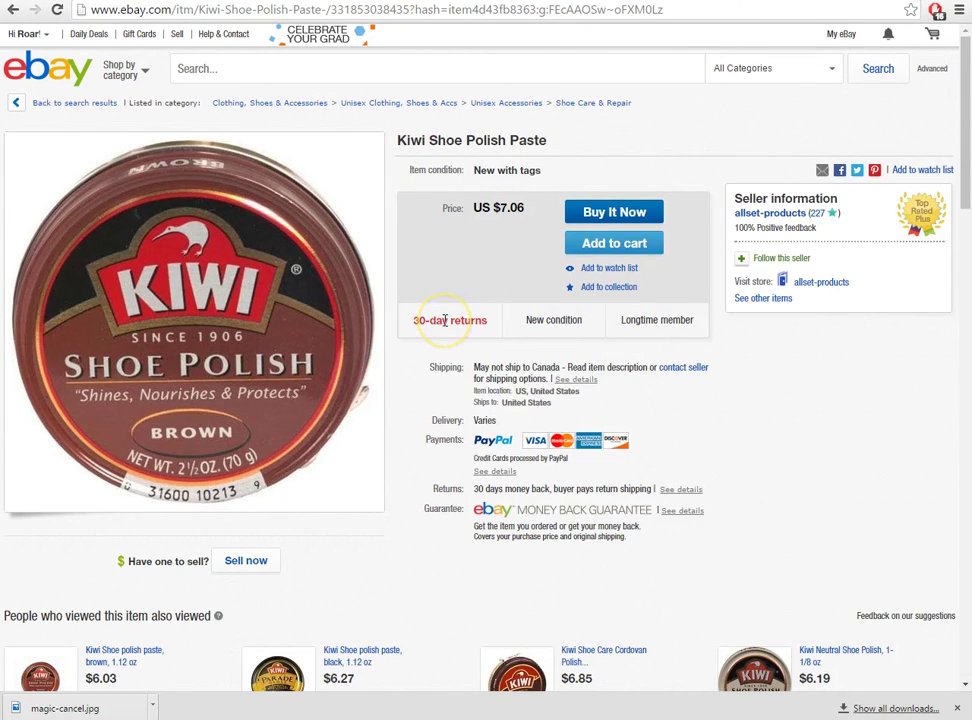
pyautogui.hotkey('ctrl', 'Tab')
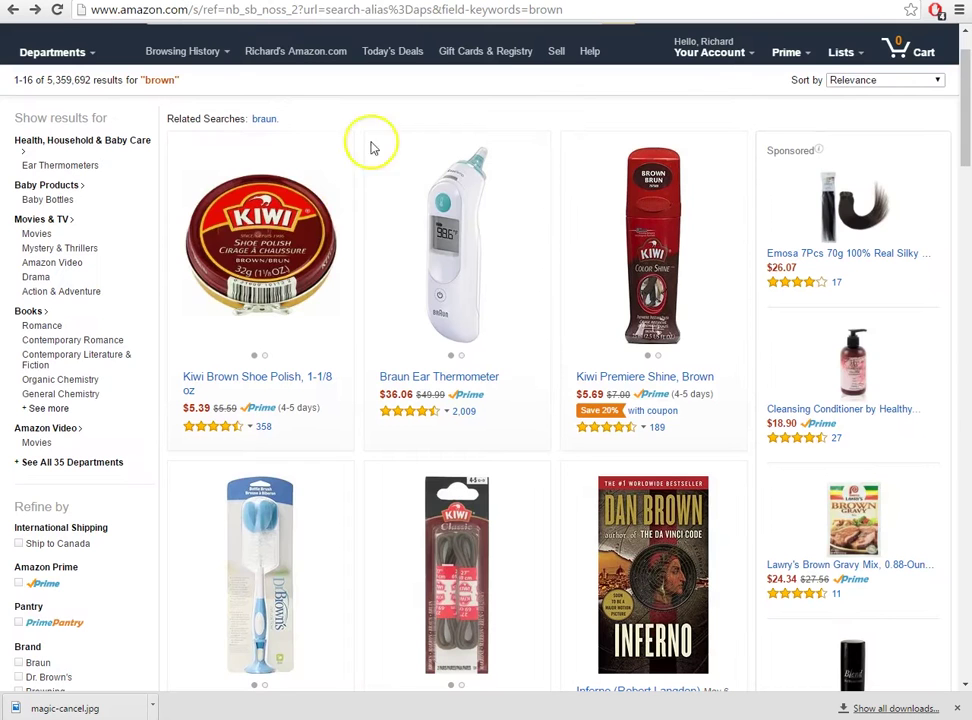
pyautogui.hotkey('ctrl', 'Tab')
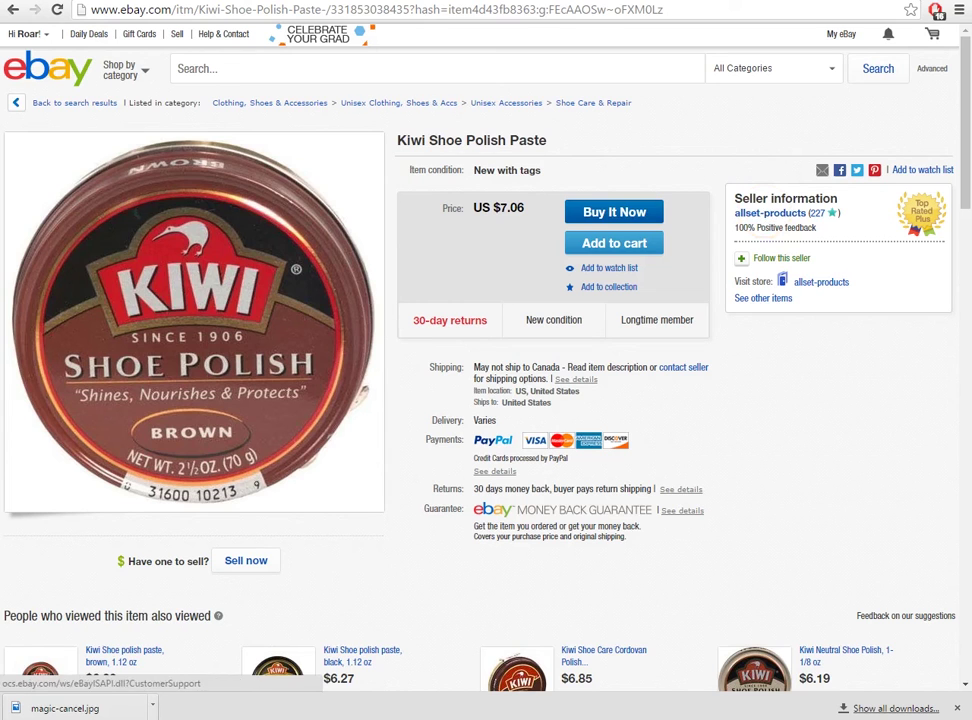
# Step: Return to the eBay search results, reopen the Kiwi Shoe Polish Paste listing, and review it against the Notepad calculation
pyautogui.click(13, 9)
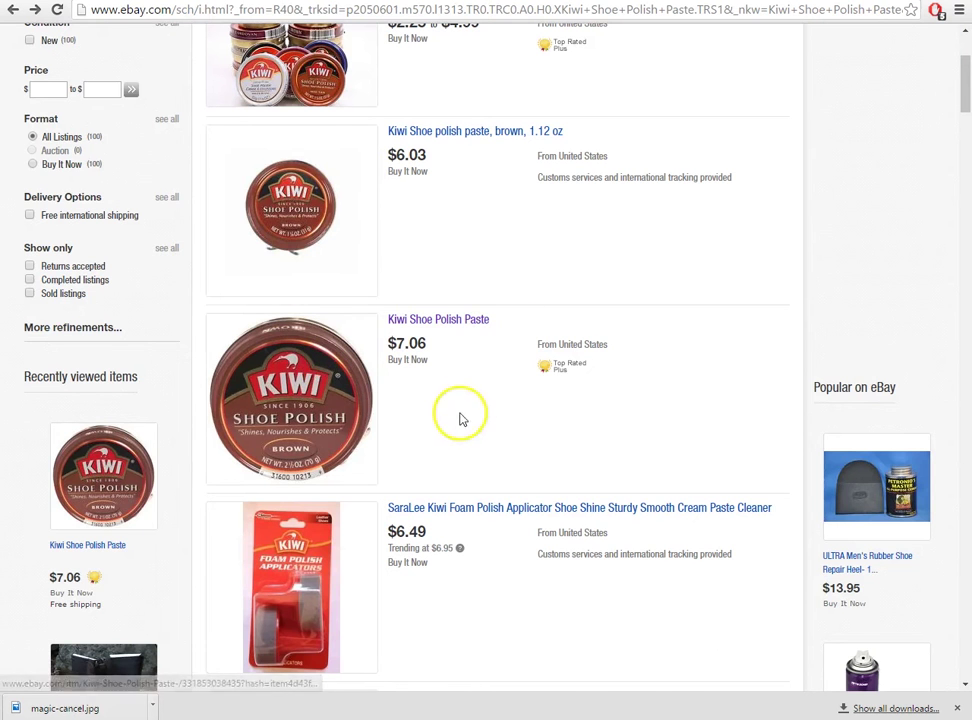
pyautogui.scroll(-3, 461, 418)
pyautogui.scroll(1, 440, 410)
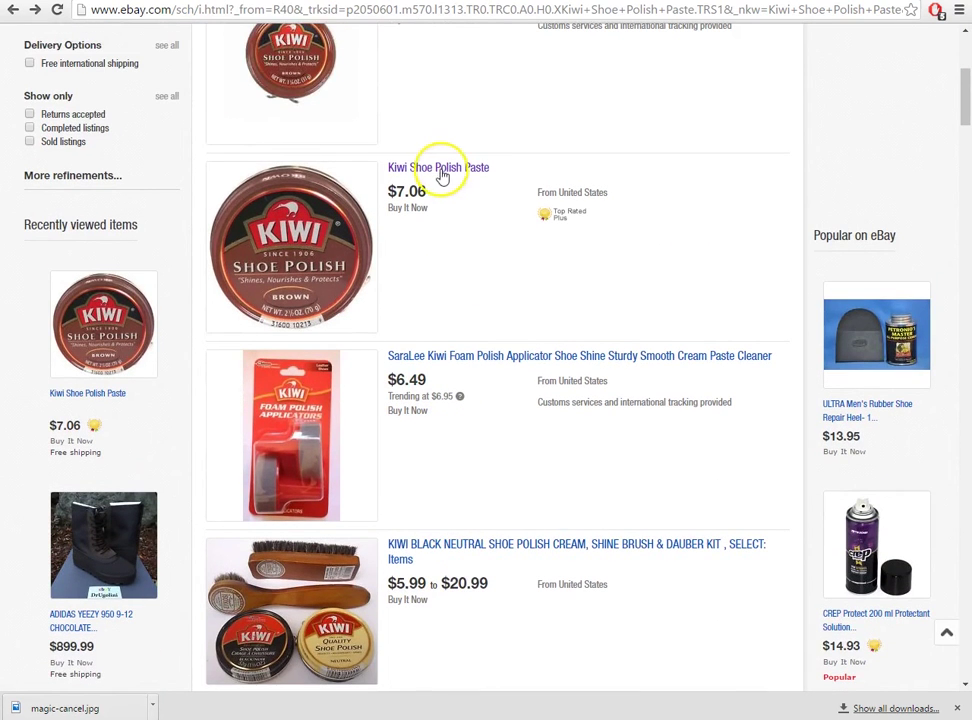
pyautogui.moveTo(466, 241); pyautogui.dragTo(452, 236)
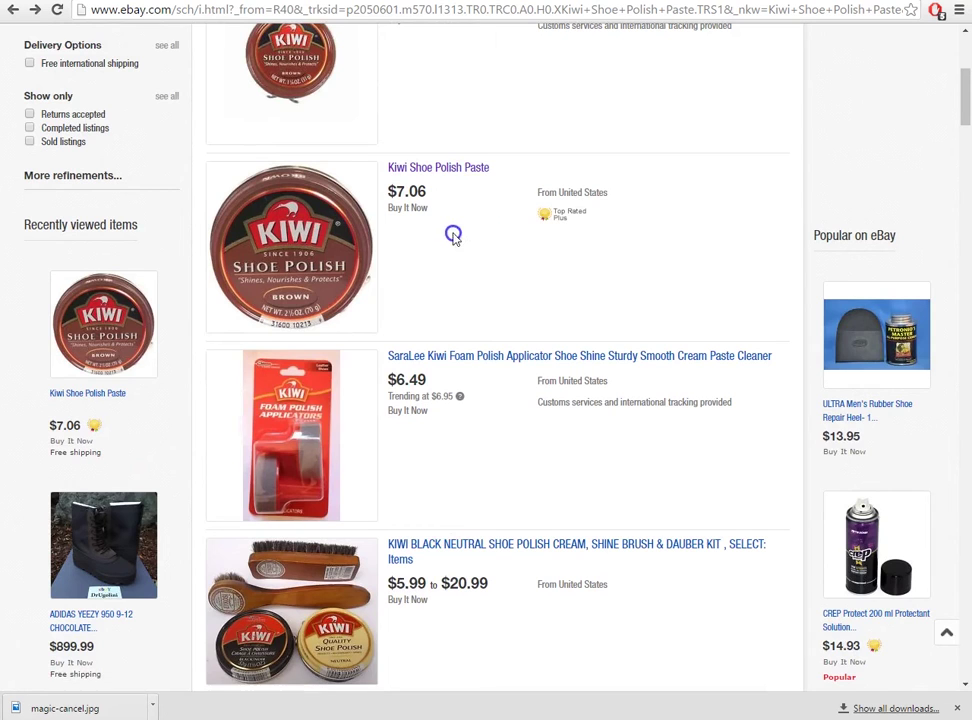
pyautogui.click(458, 172)
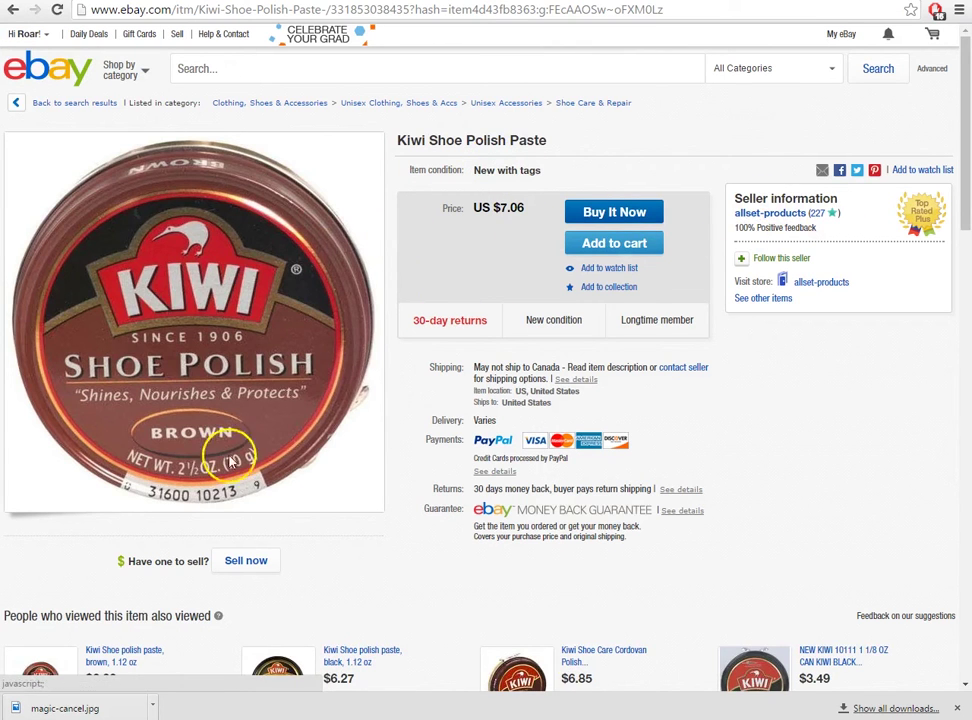
pyautogui.hotkey('alt', 'Tab')
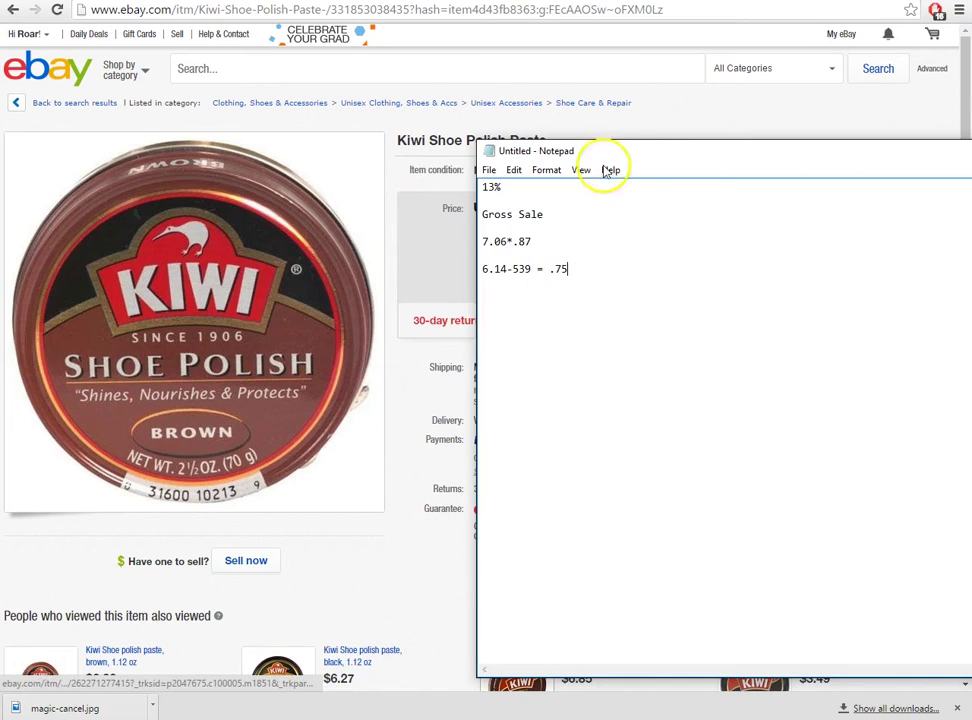
pyautogui.click(677, 104)
# Step: Open the profile of the seller allset-products and browse all of the seller's items for sale
pyautogui.click(778, 214)
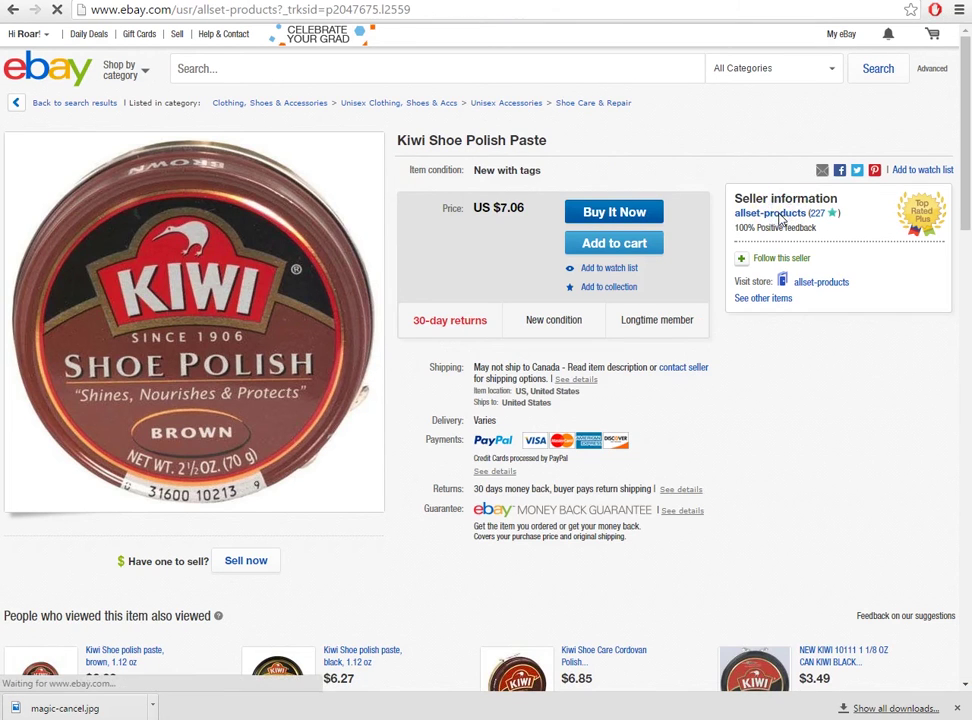
pyautogui.scroll(-1, 394, 425)
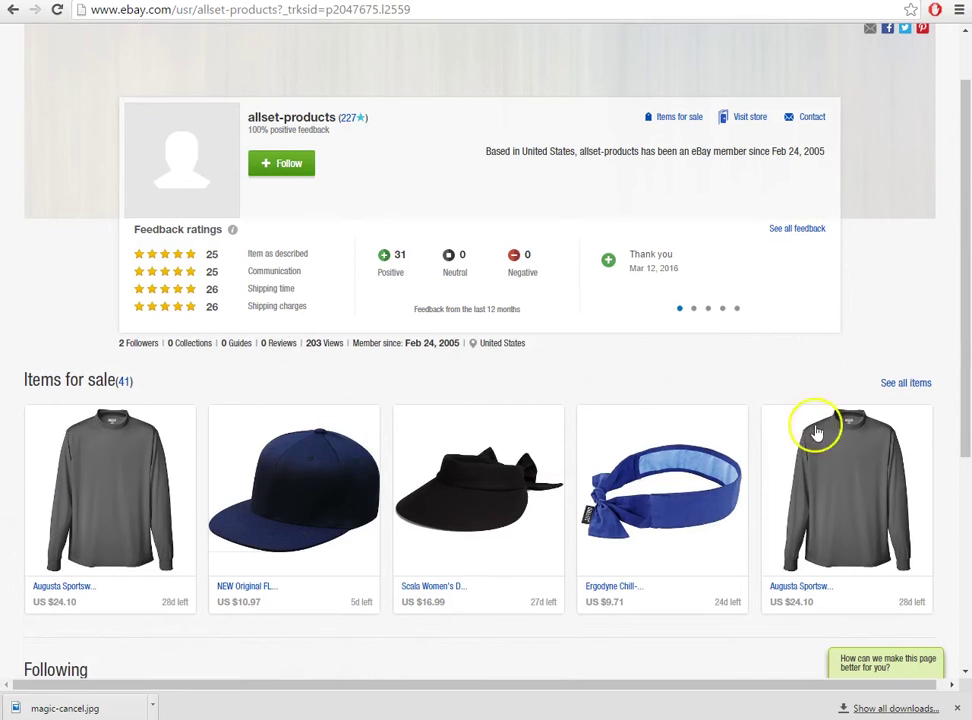
pyautogui.click(888, 385)
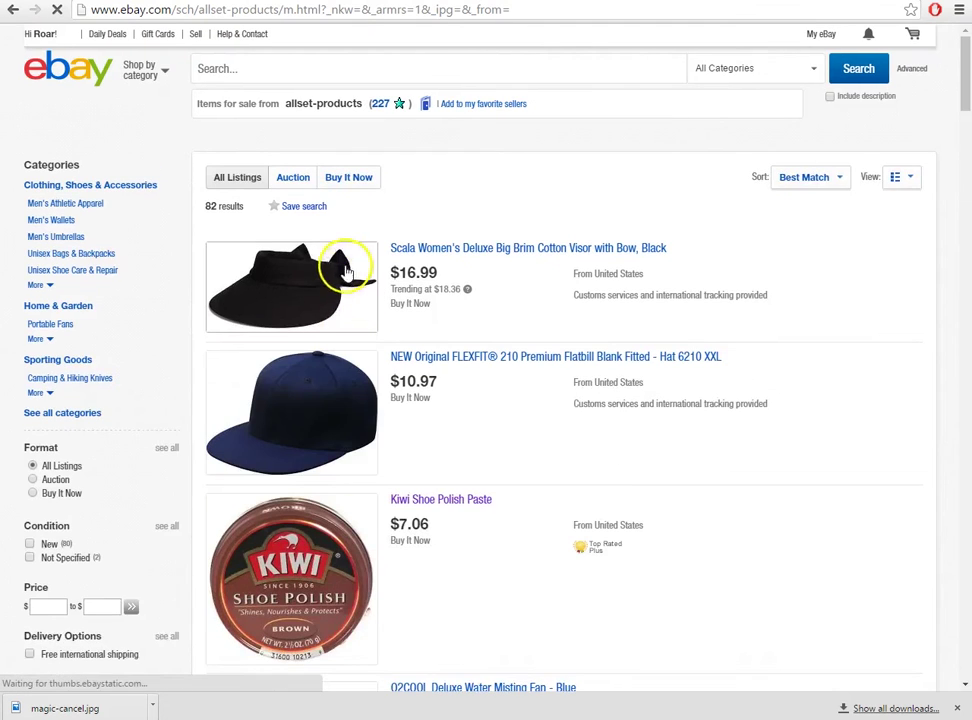
pyautogui.scroll(-7, 318, 428)
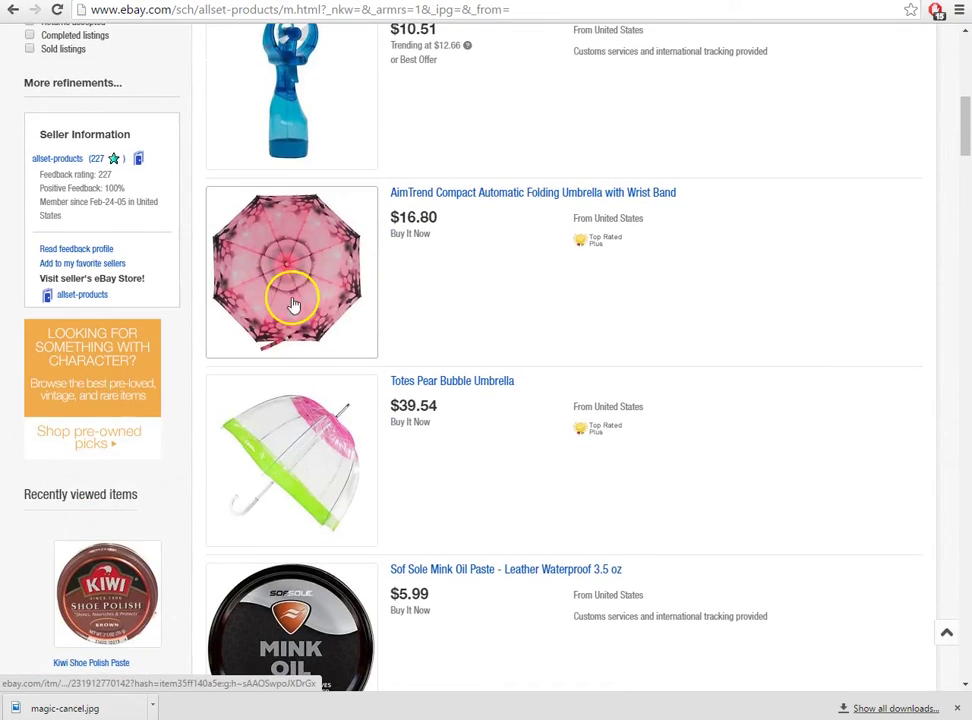
pyautogui.scroll(-4, 310, 358)
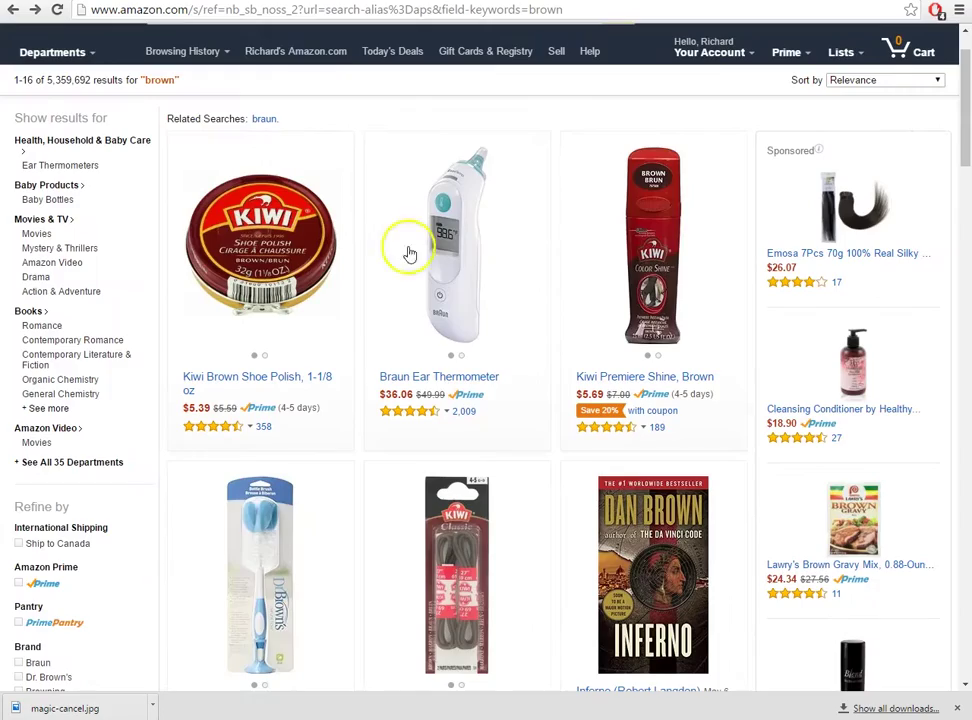
pyautogui.scroll(-3, 603, 369)
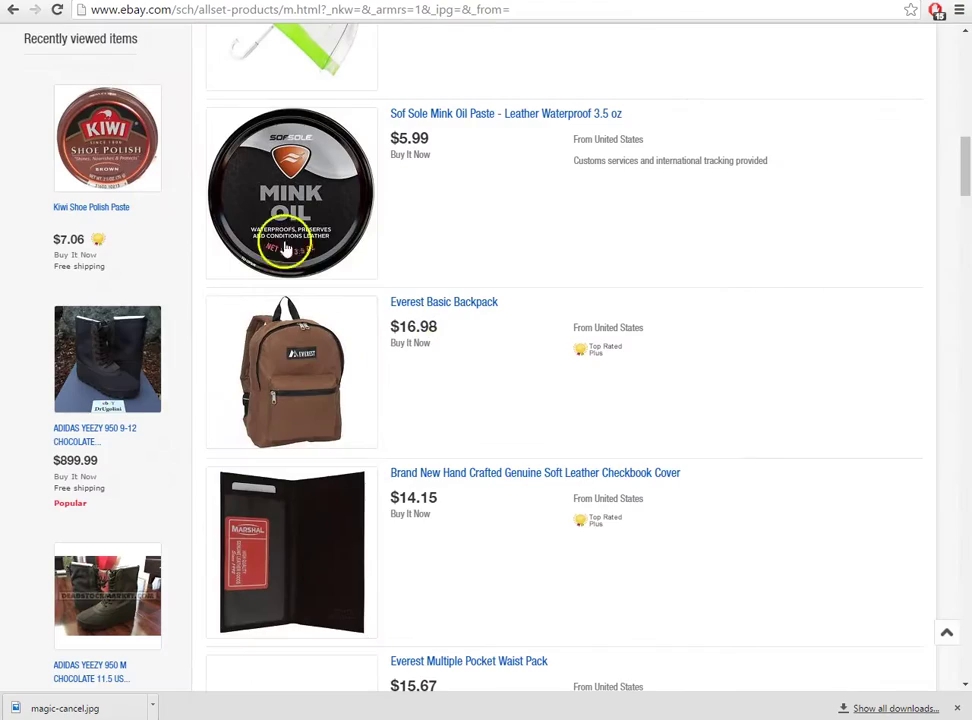
pyautogui.scroll(-10, 345, 540)
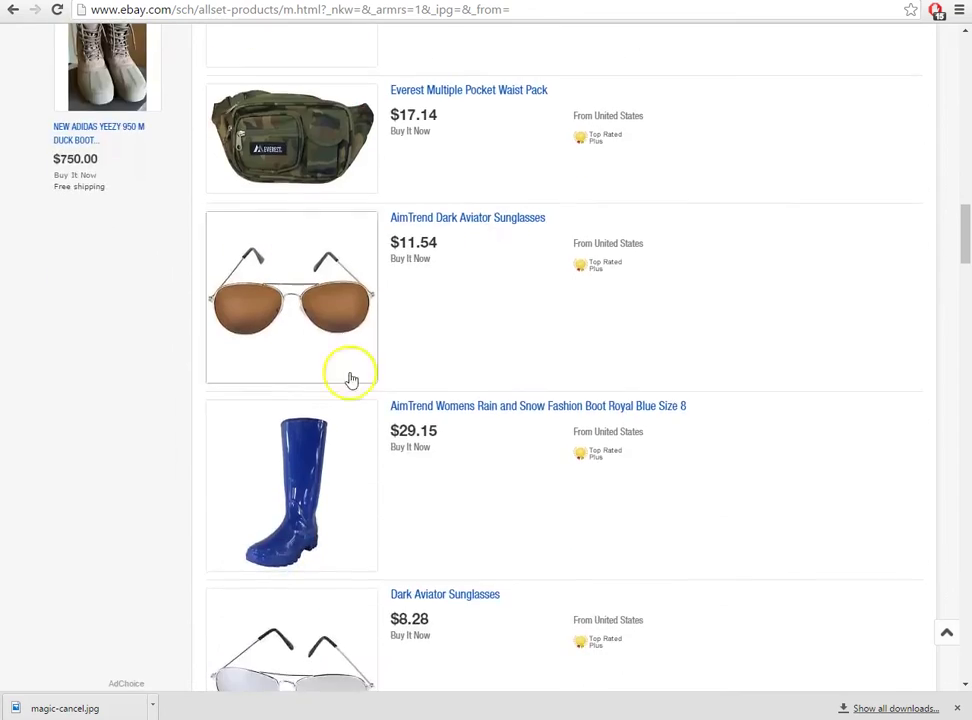
pyautogui.scroll(-10, 393, 500)
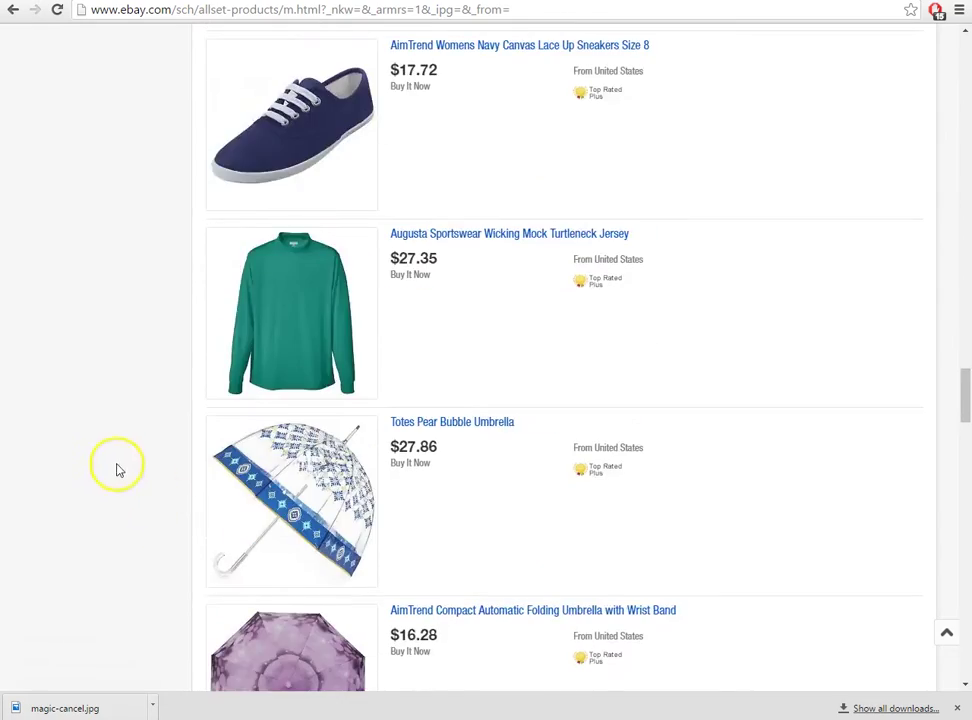
# Step: Filter the seller's items to show only sold listings
pyautogui.press('Home')
pyautogui.scroll(-2, 27, 380)
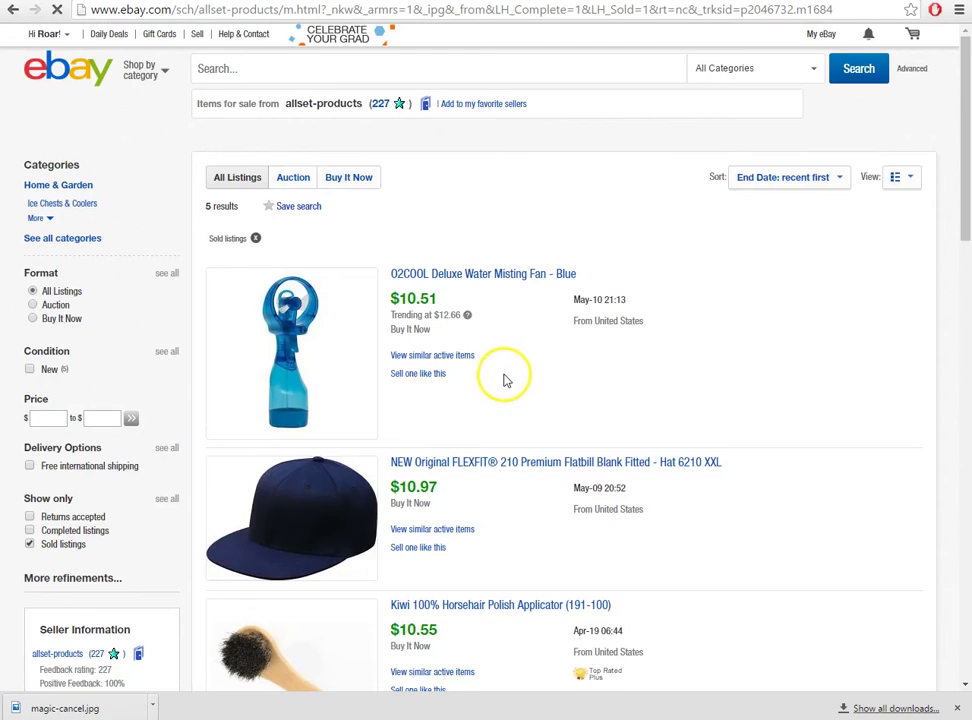
pyautogui.scroll(-1, 492, 360)
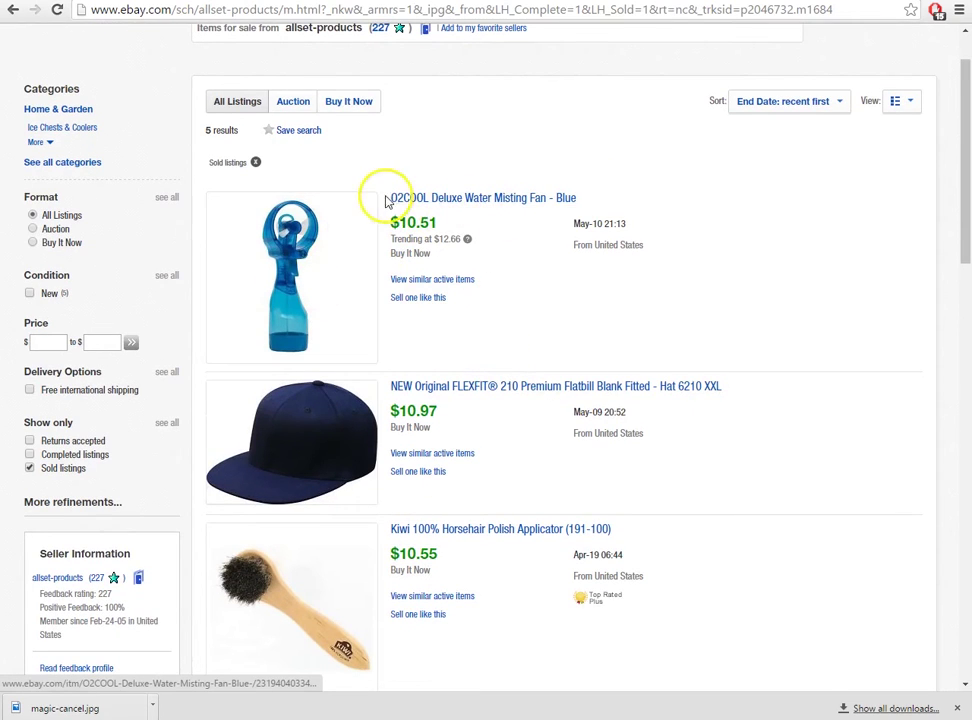
# Step: Copy the title "O2COOL Deluxe Water Misting Fan - Blue" from the seller's sold listings and search Amazon for it
pyautogui.moveTo(553, 198); pyautogui.dragTo(390, 200)
pyautogui.hotkey('ctrl', 'c')
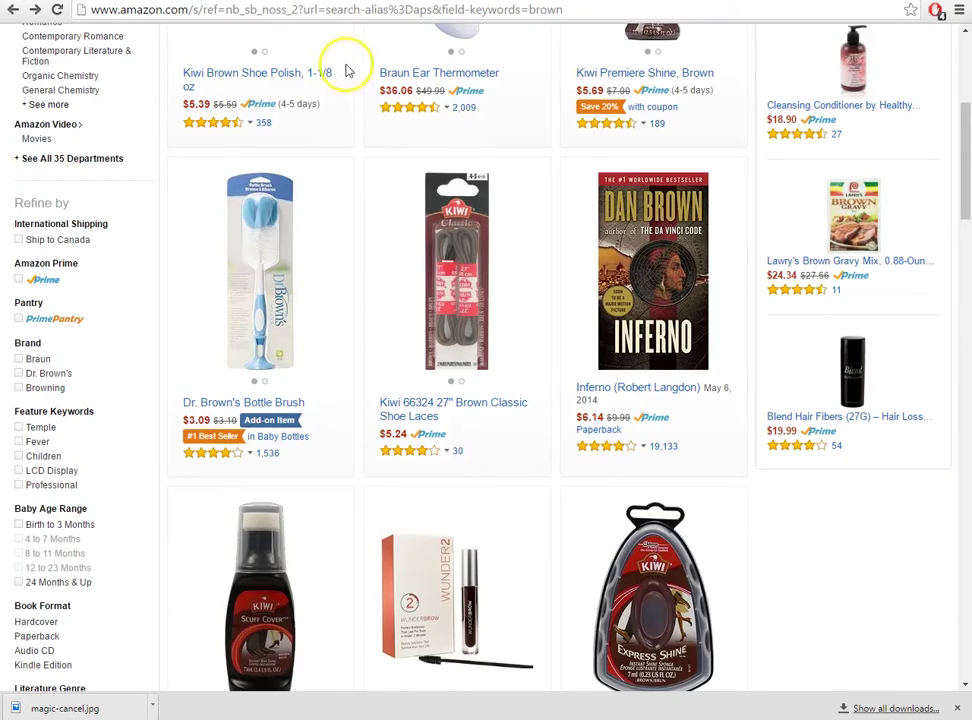
pyautogui.scroll(3, 380, 130)
pyautogui.scroll(2, 415, 193)
pyautogui.doubleClick(380, 85)
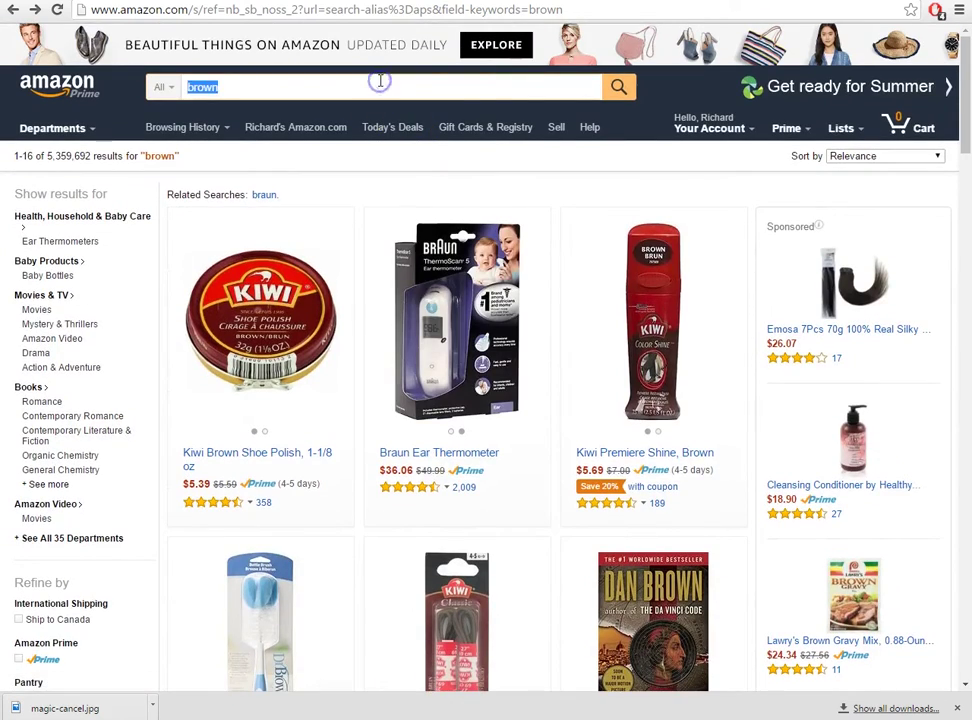
pyautogui.hotkey('ctrl', 'v')
pyautogui.click(615, 89)
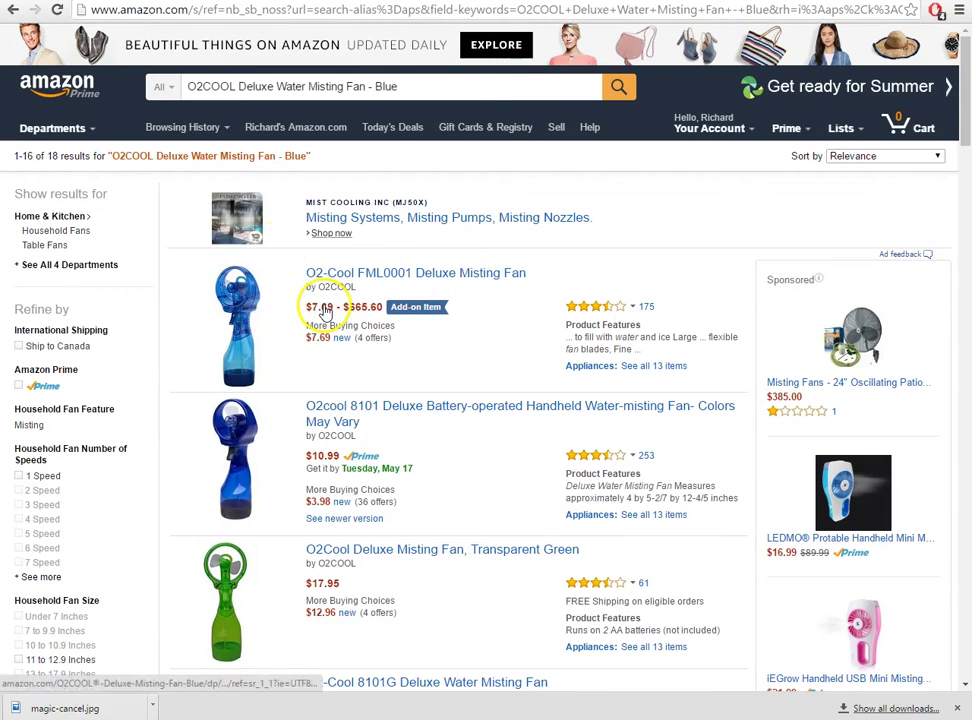
# Step: Switch to Calculator and multiply the fan's sold price of 10.51 by .87, to compare with the Amazon price
pyautogui.hotkey('ctrl', 'Tab')
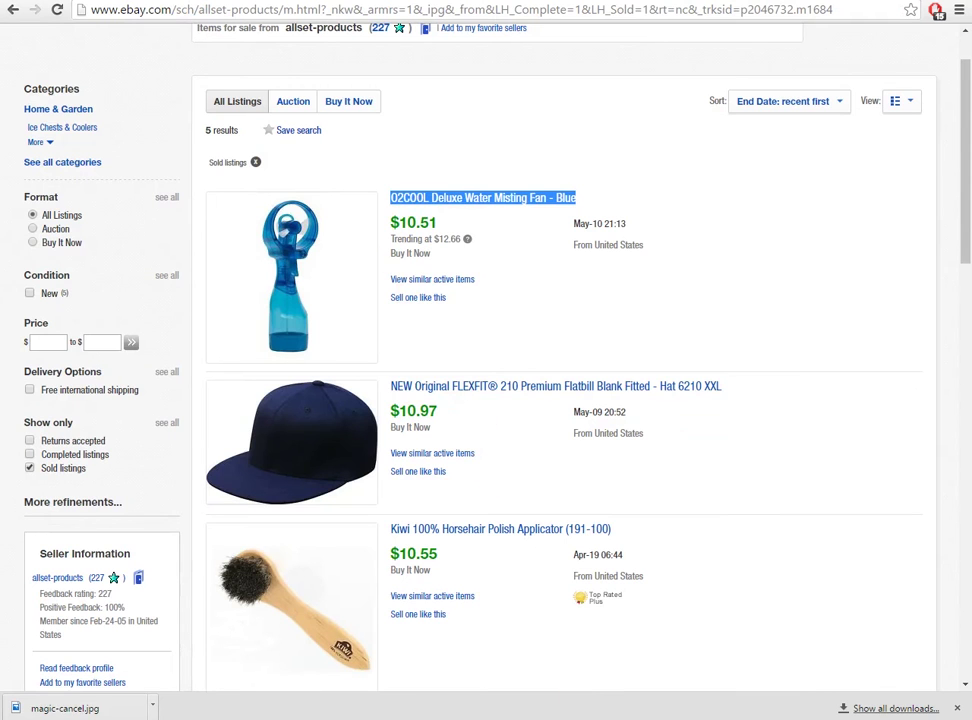
pyautogui.hotkey('alt', 'Tab')
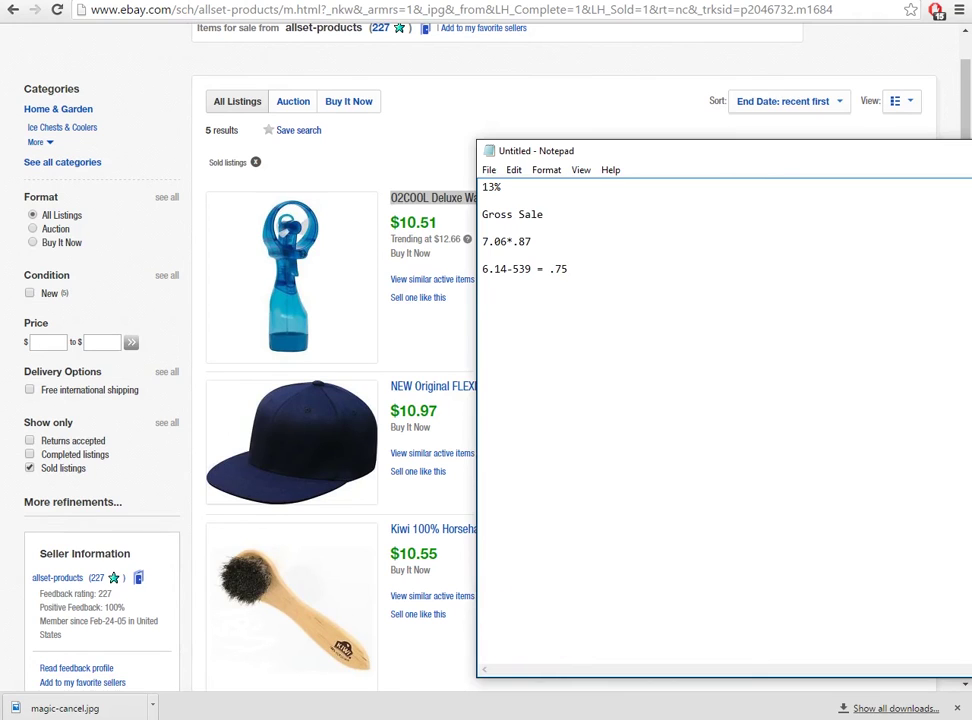
pyautogui.click(598, 716)
pyautogui.write('10.51')
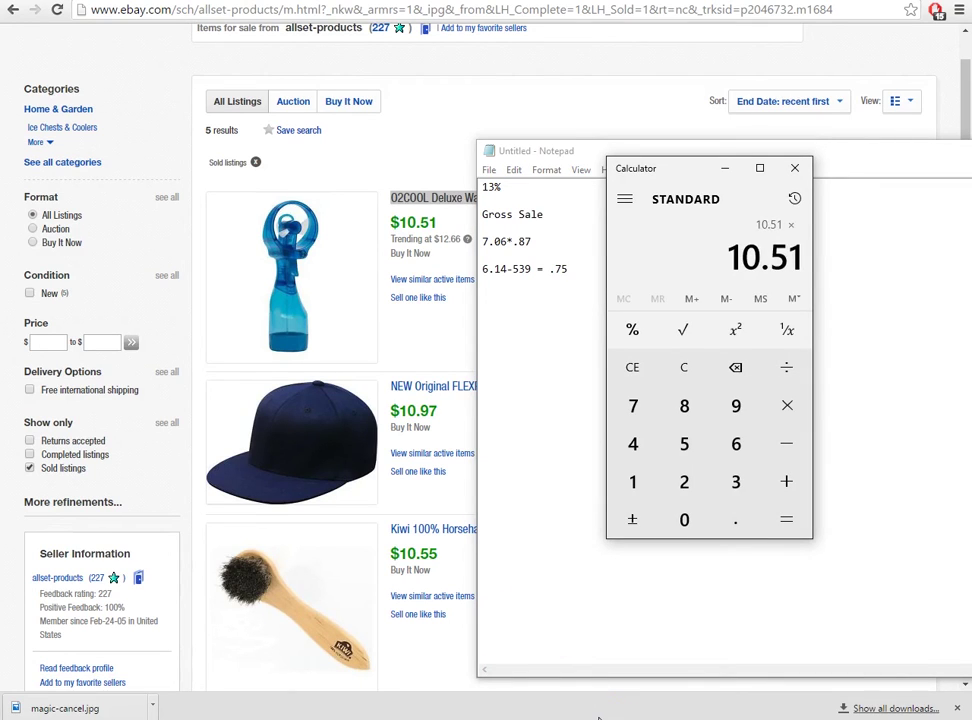
pyautogui.write('.87')
pyautogui.press('Return')
pyautogui.click(765, 232)
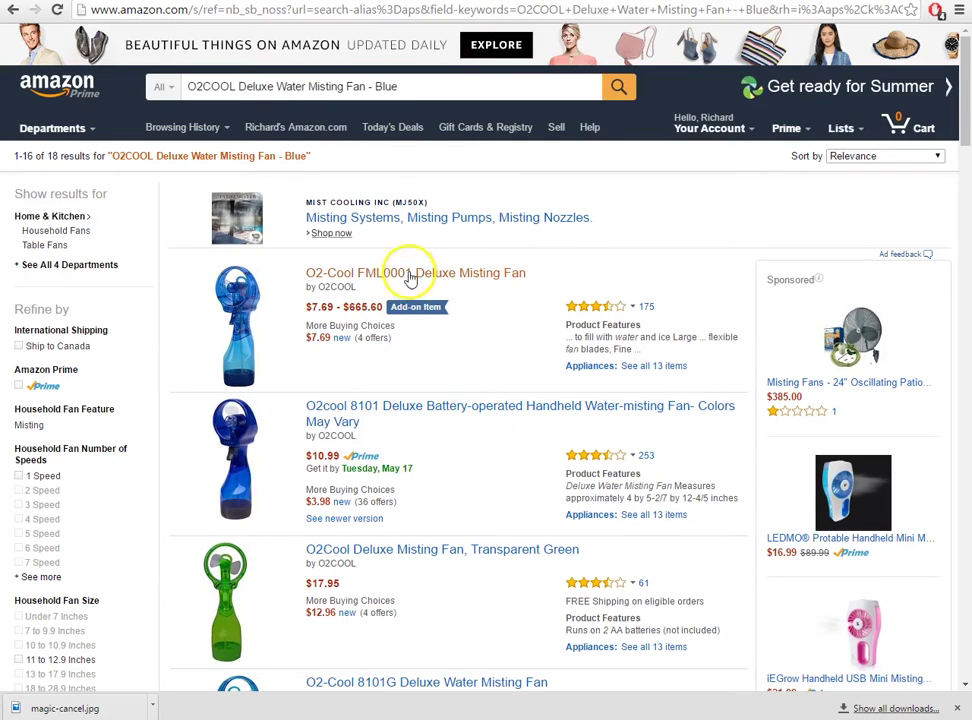
# Step: Open eBay's page for selling an item and the O2-Cool FML0001 Deluxe Misting Fan product page on Amazon
pyautogui.click(408, 270)
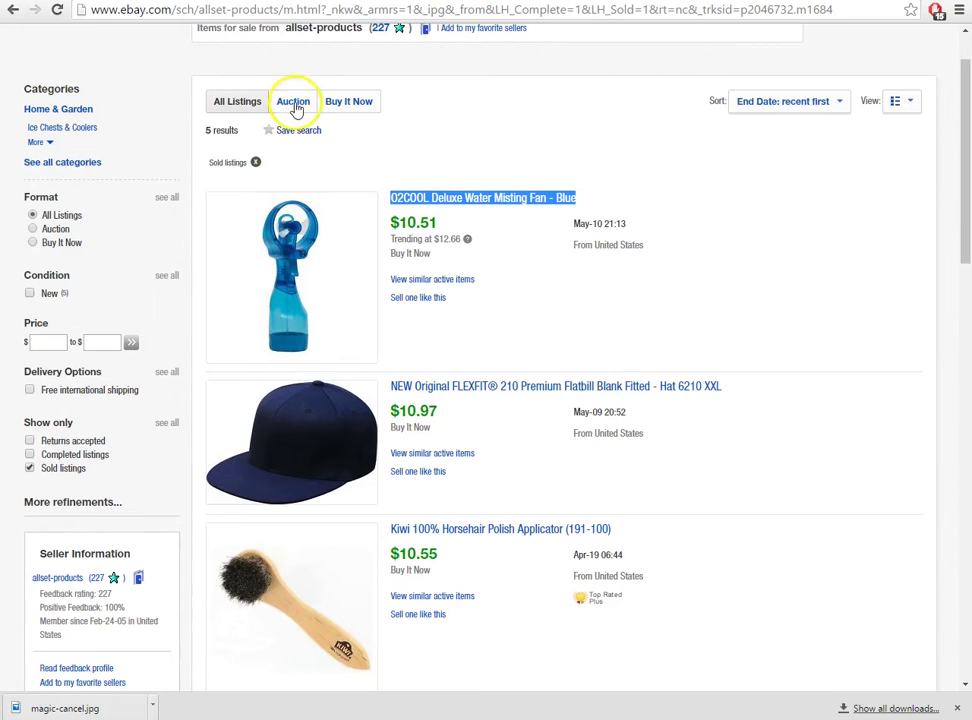
pyautogui.scroll(2, 250, 80)
pyautogui.click(197, 34)
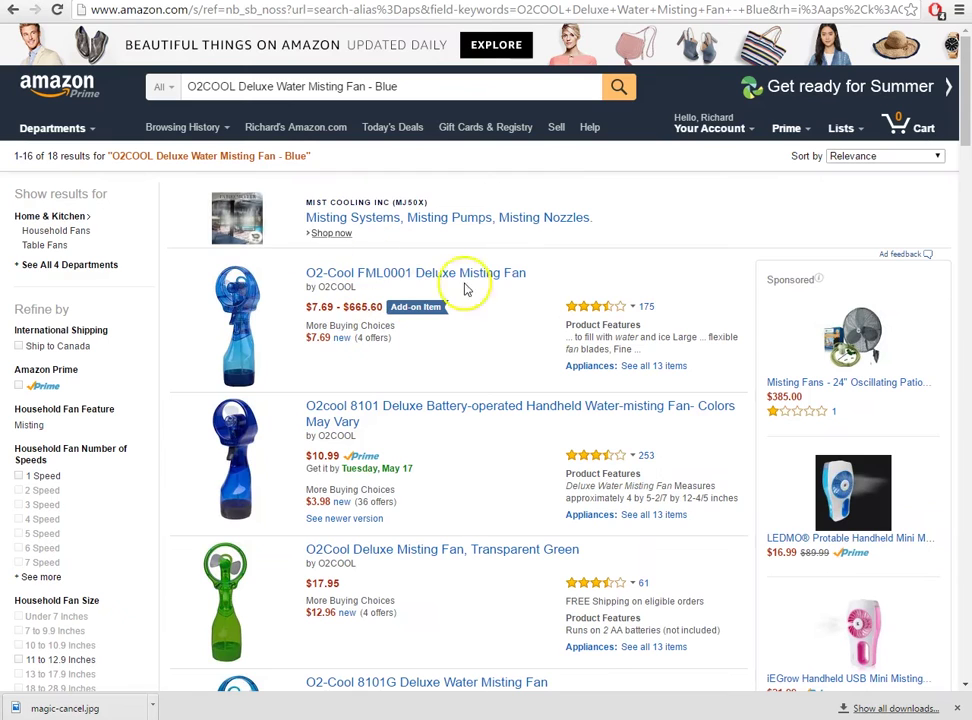
pyautogui.click(430, 272)
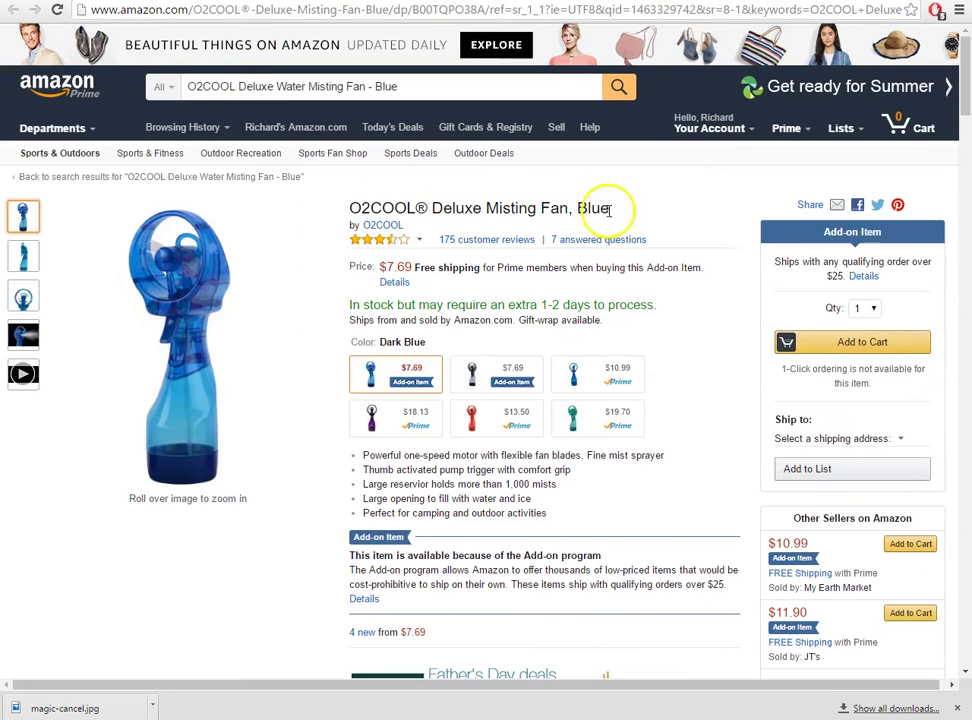
# Step: Start a new eBay listing with the Amazon title "O2COOL® Deluxe Misting Fan, Blue" in the Portable Fans category under Home & Garden
pyautogui.moveTo(608, 210); pyautogui.dragTo(370, 192)
pyautogui.hotkey('ctrl', 'c')
pyautogui.hotkey('ctrl', 'Tab')
pyautogui.click(325, 179)
pyautogui.hotkey('ctrl', 'v')
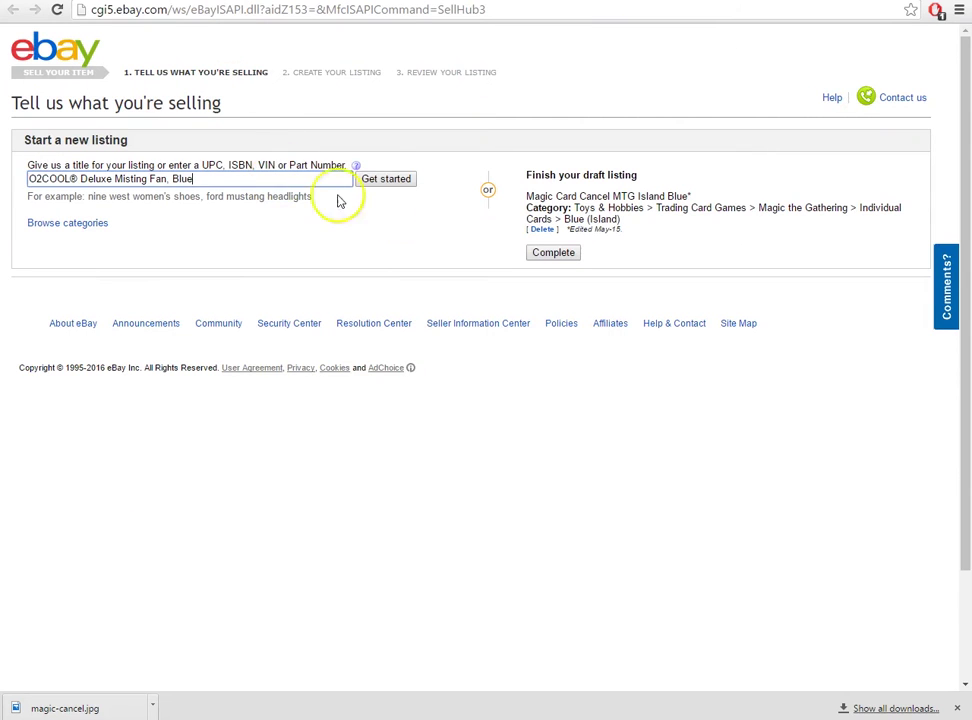
pyautogui.click(388, 182)
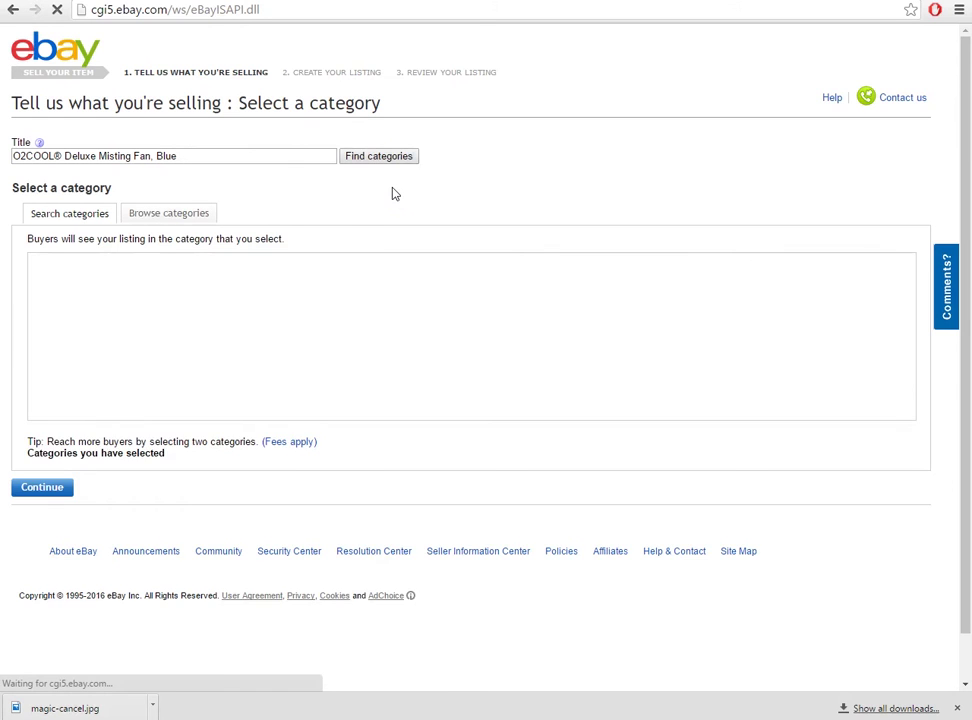
pyautogui.click(69, 274)
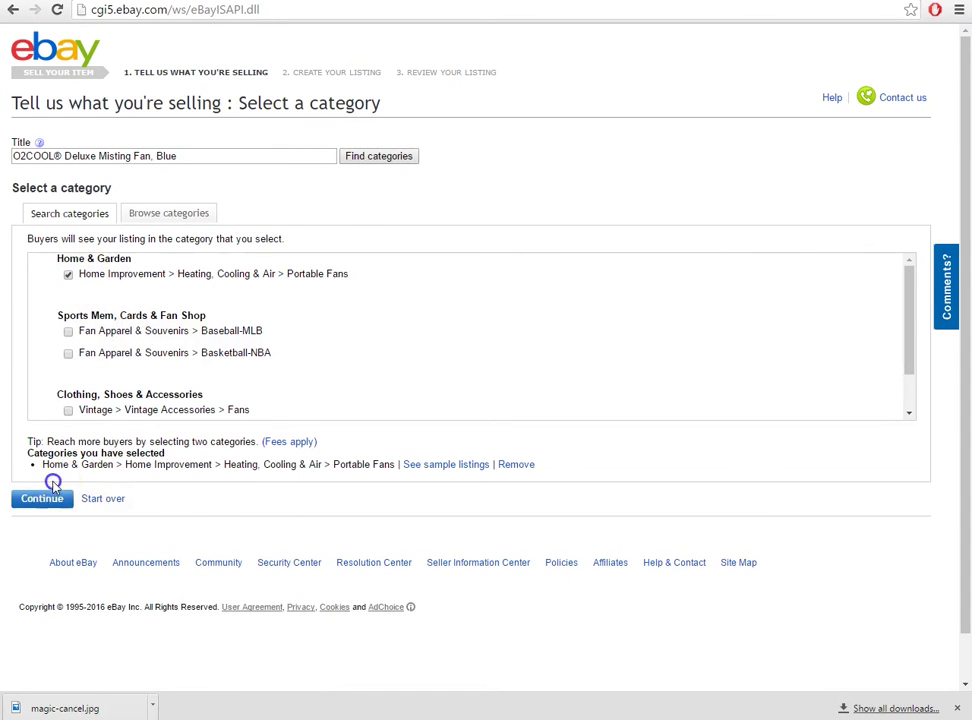
# Step: Copy the fan's feature bullet points from Amazon and choose the "More listing choices" form for the eBay listing
pyautogui.hotkey('ctrl', 'shift', 'Tab')
pyautogui.scroll(-1, 437, 370)
pyautogui.moveTo(531, 441); pyautogui.dragTo(361, 372)
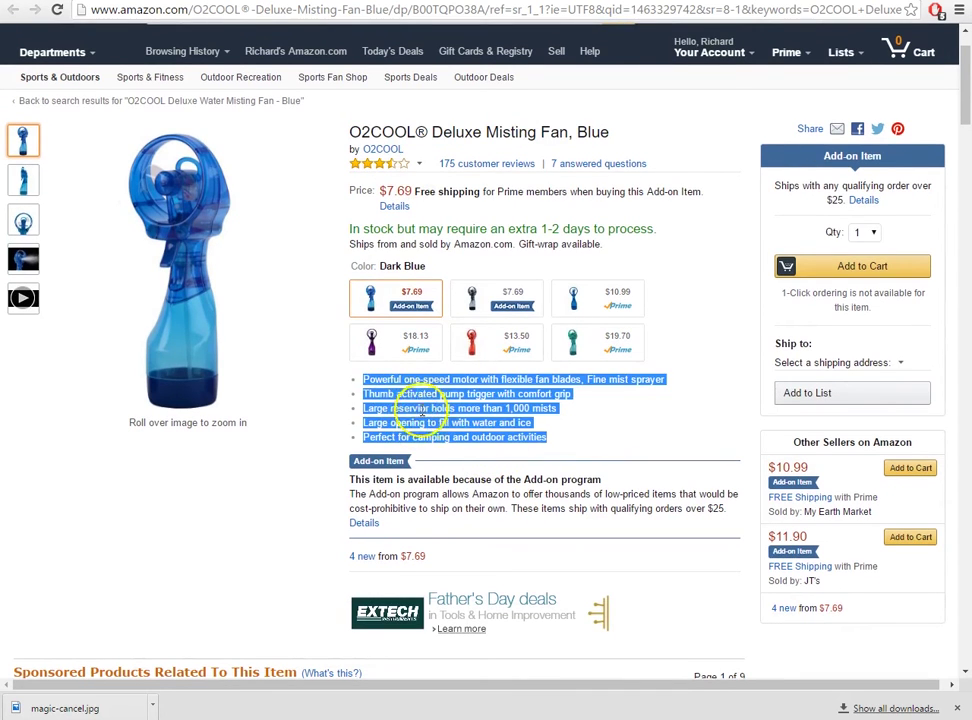
pyautogui.hotkey('ctrl', 'Tab')
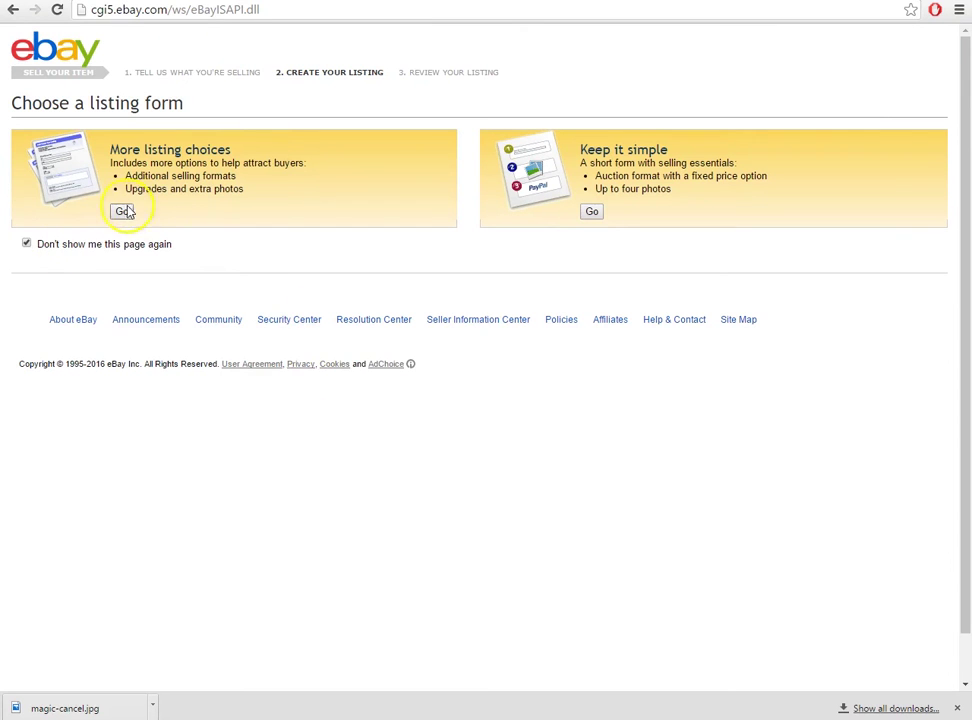
pyautogui.click(319, 243)
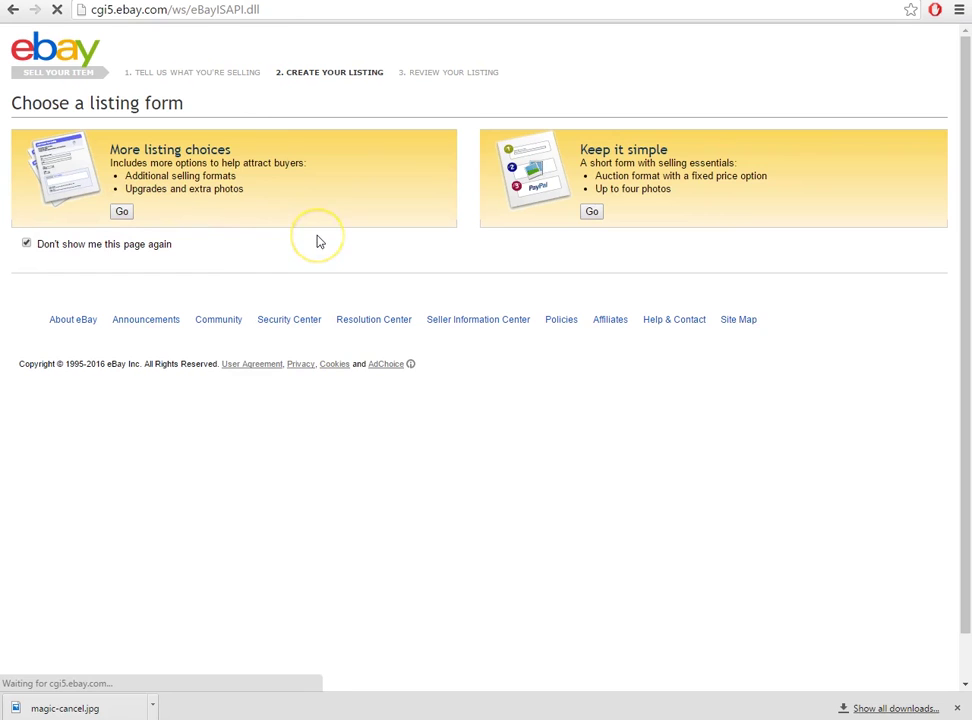
# Step: Set the item condition to New and paste the copied feature bullet points into the listing's details
pyautogui.click(104, 383)
pyautogui.click(97, 412)
pyautogui.click(74, 384)
pyautogui.click(45, 410)
pyautogui.scroll(-10, 196, 486)
pyautogui.scroll(-1, 382, 232)
pyautogui.scroll(2, 330, 342)
pyautogui.hotkey('ctrl', 'v')
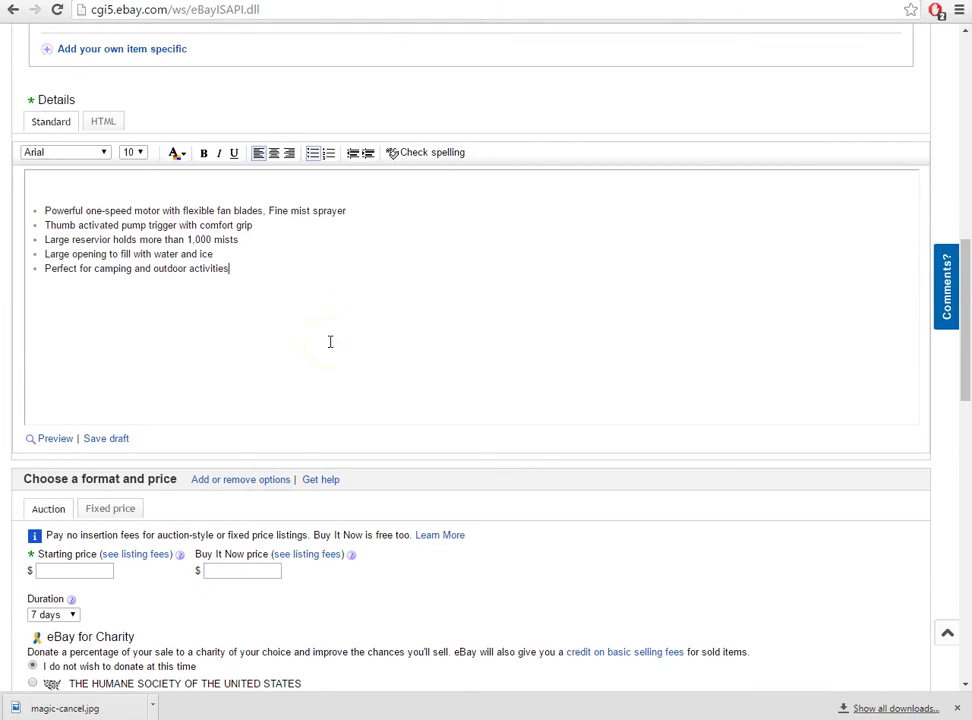
# Step: Copy the product description paragraph from the Amazon page and paste it above the bullet points in the eBay listing's details
pyautogui.hotkey('alt', 'Tab')
pyautogui.scroll(-10, 512, 365)
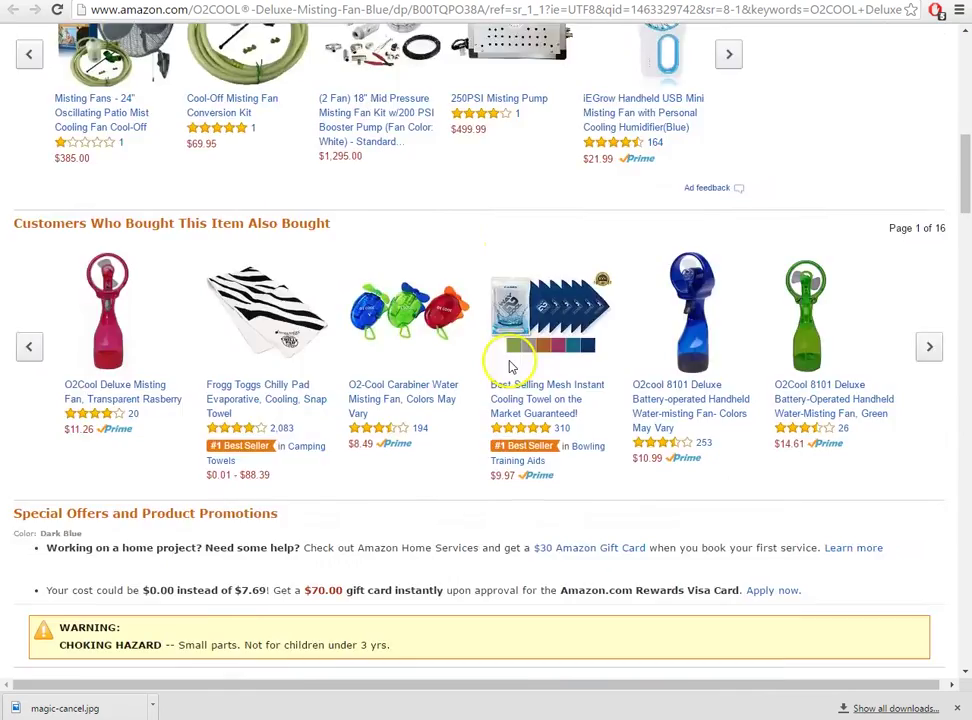
pyautogui.moveTo(820, 404); pyautogui.dragTo(46, 345)
pyautogui.hotkey('alt', 'Tab')
pyautogui.click(57, 183)
pyautogui.hotkey('ctrl', 'v')
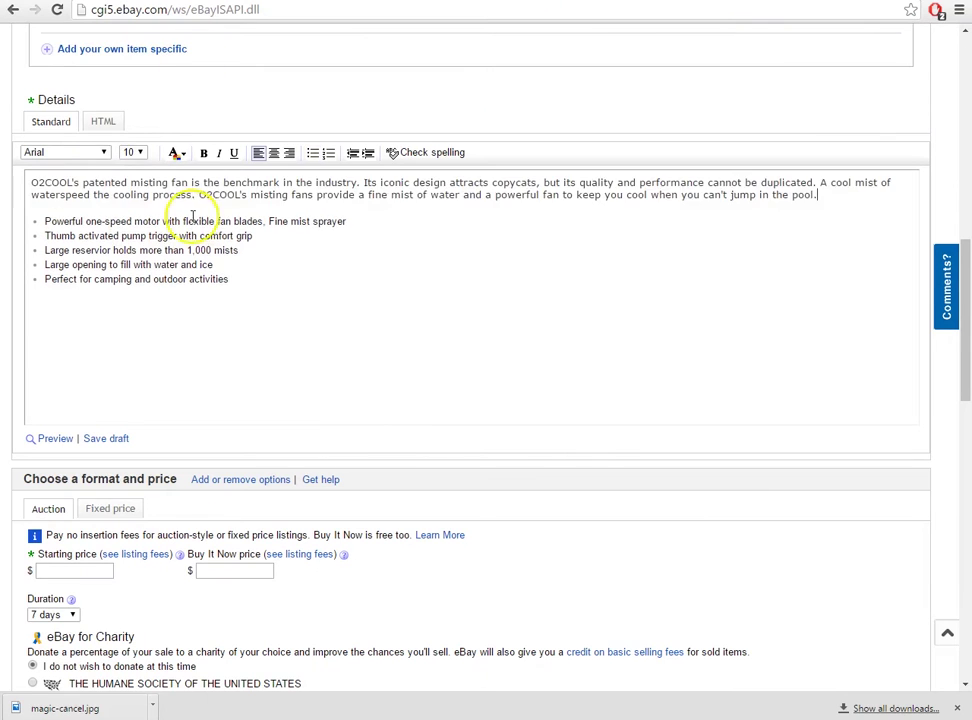
# Step: Open the enlarged main photo of the fan on Amazon and save it as a JPEG in the Downloads folder
pyautogui.scroll(5, 345, 329)
pyautogui.scroll(3, 262, 366)
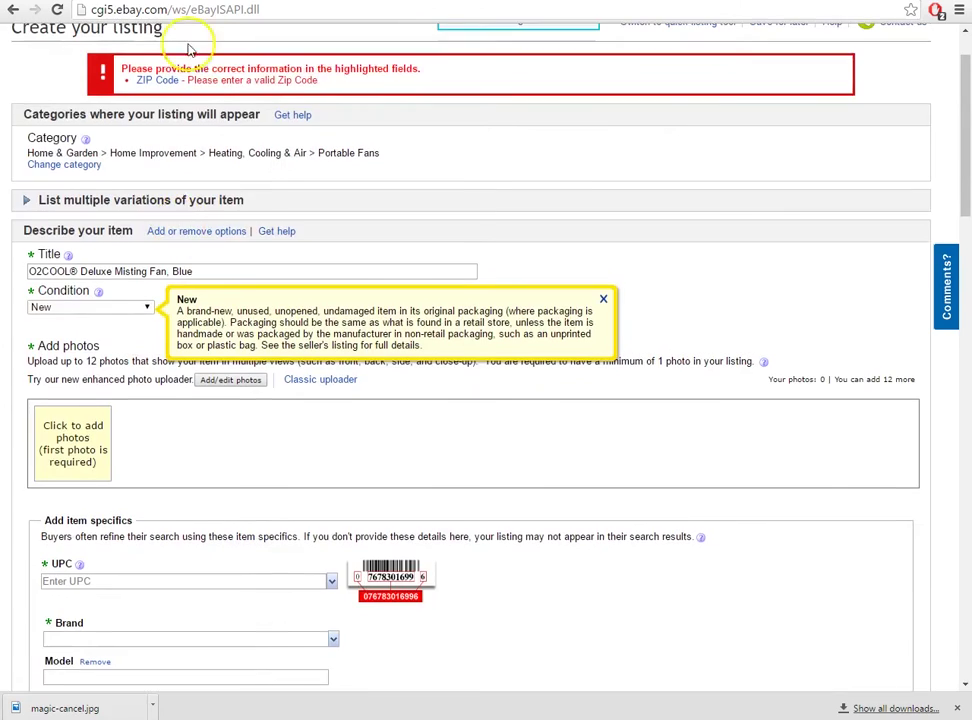
pyautogui.hotkey('alt', 'Tab')
pyautogui.scroll(6, 293, 321)
pyautogui.scroll(3, 320, 312)
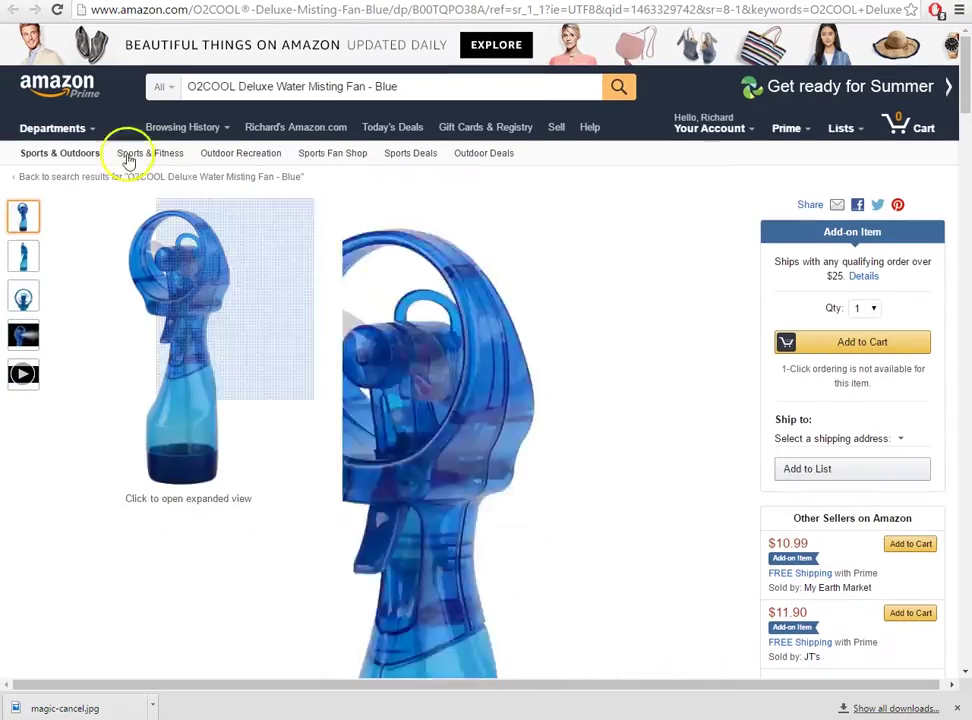
pyautogui.click(117, 258)
pyautogui.rightClick(532, 243)
pyautogui.click(580, 265)
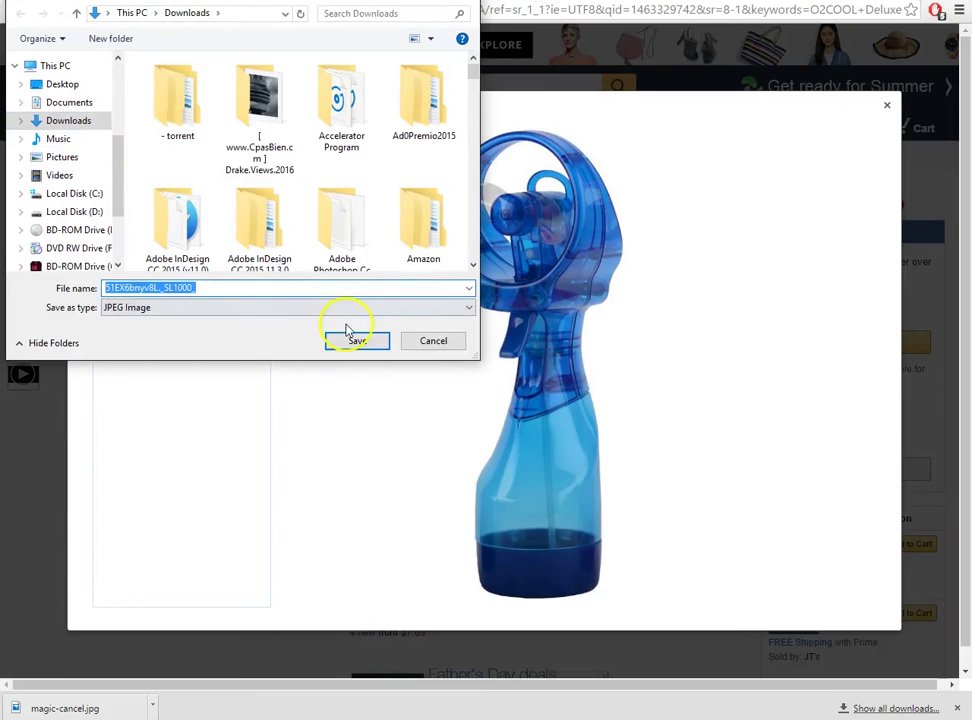
pyautogui.click(352, 341)
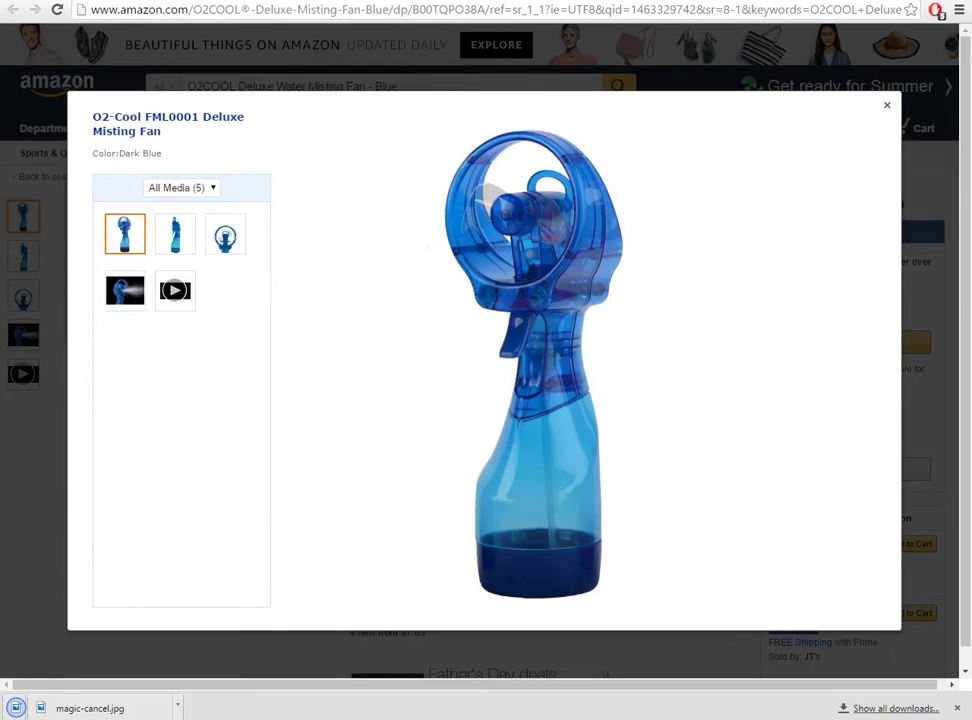
# Step: Upload the saved fan photo 51EX6bnyv8L._SL1000_ to the eBay listing and finish adding photos
pyautogui.hotkey('ctrl', 'Tab')
pyautogui.click(72, 430)
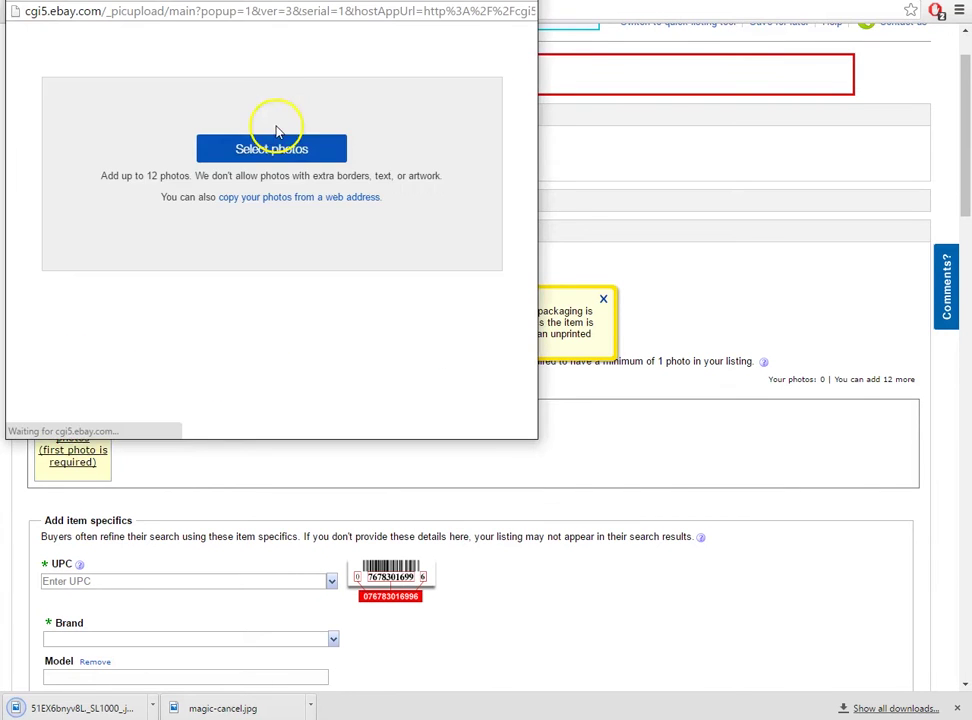
pyautogui.click(278, 131)
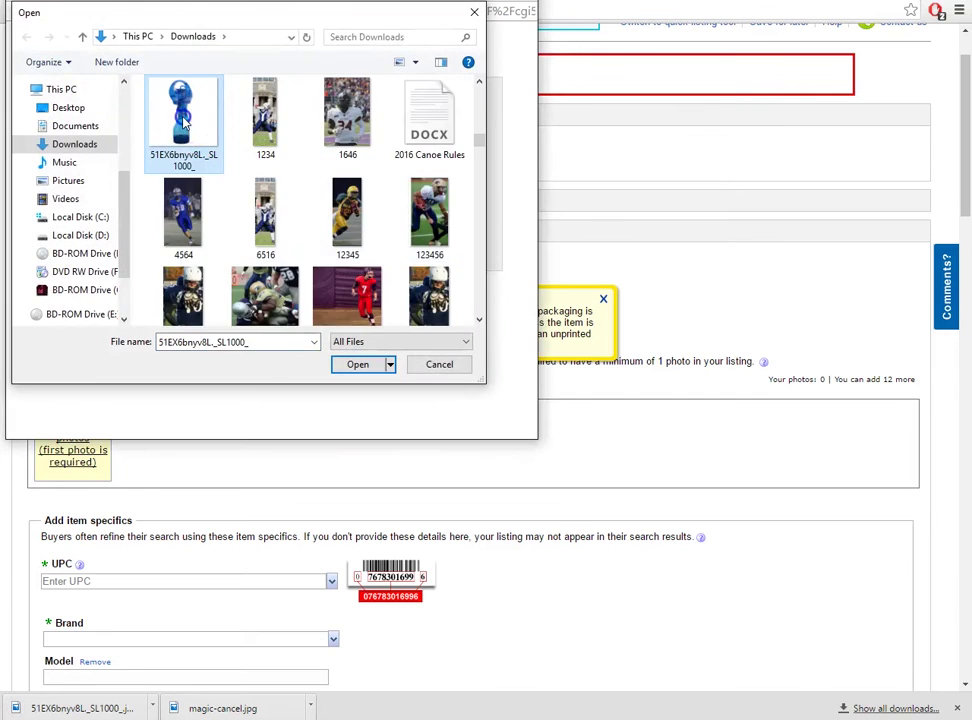
pyautogui.doubleClick(183, 121)
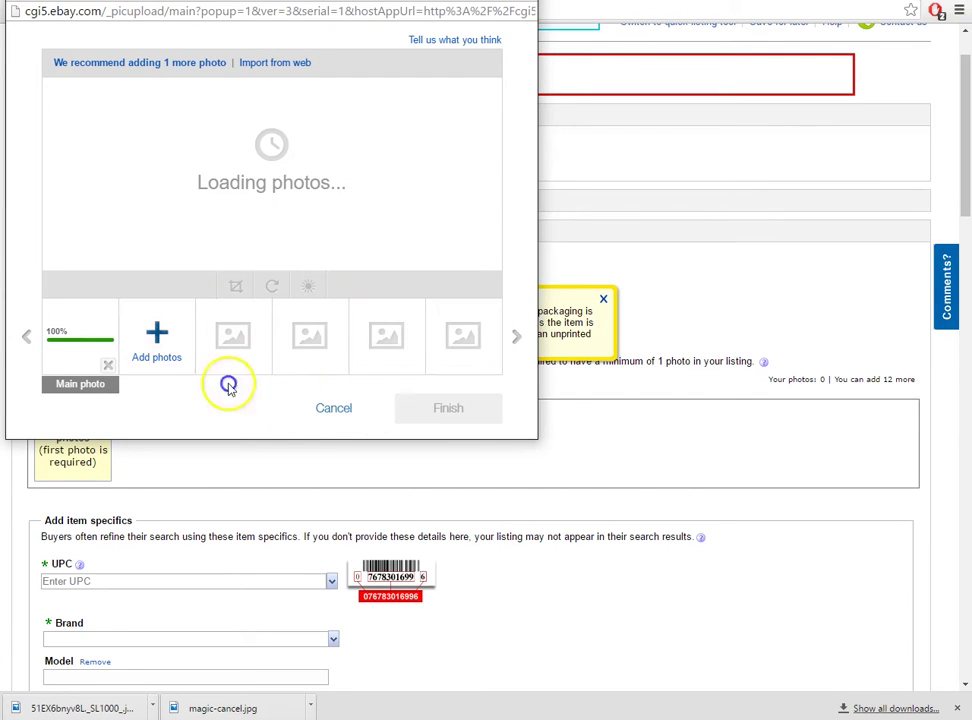
pyautogui.click(458, 410)
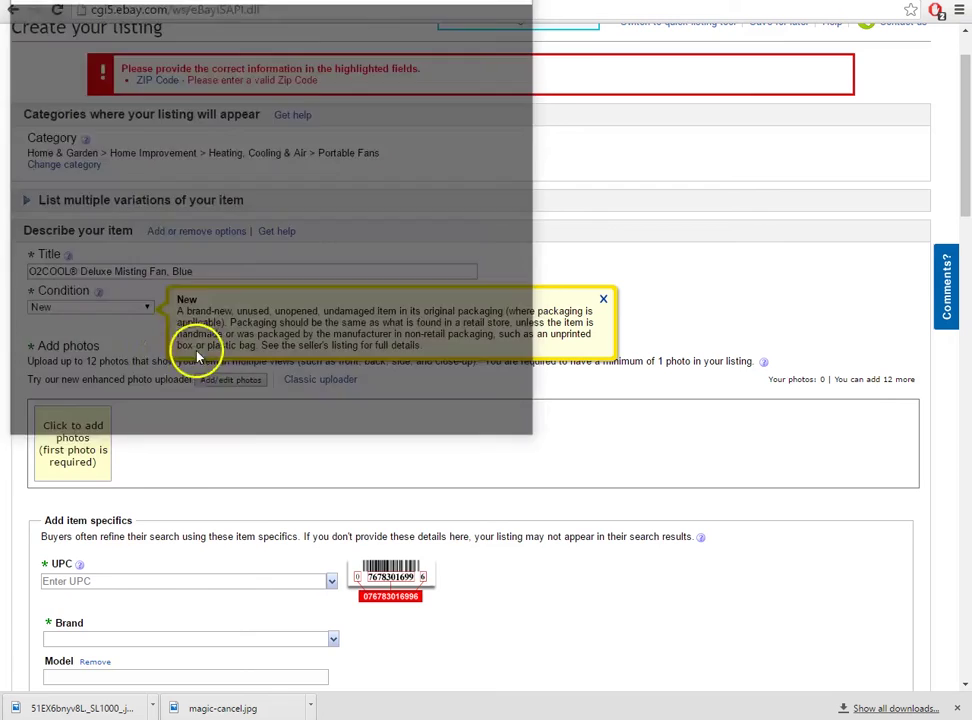
# Step: View the fan's spraying-mist photo in the Amazon image gallery and return to the eBay listing form
pyautogui.hotkey('ctrl', 'Tab')
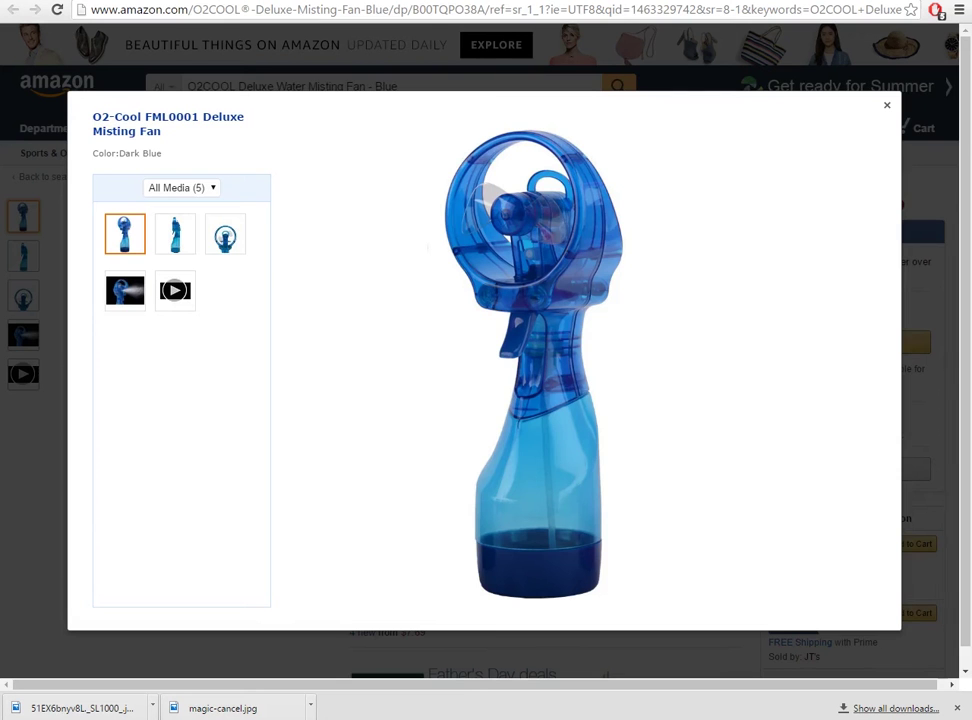
pyautogui.click(124, 291)
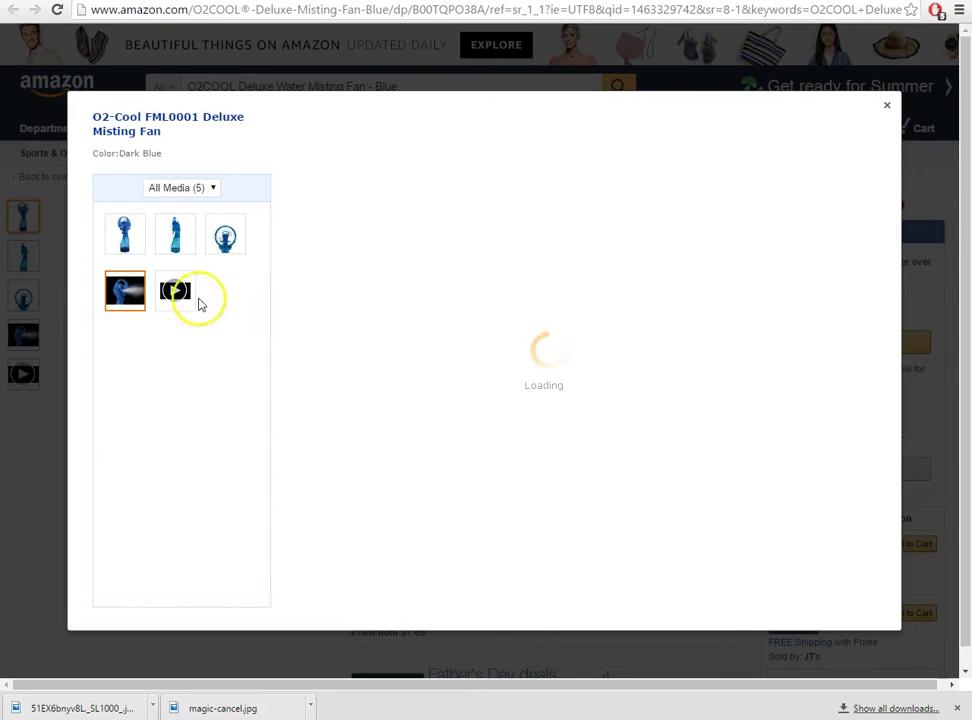
pyautogui.hotkey('ctrl', 'Tab')
# Step: Switch the listing to the fixed-price format and set its Buy It Now price to $10.49, consulting the competing seller's sold fan listing
pyautogui.scroll(-7, 343, 345)
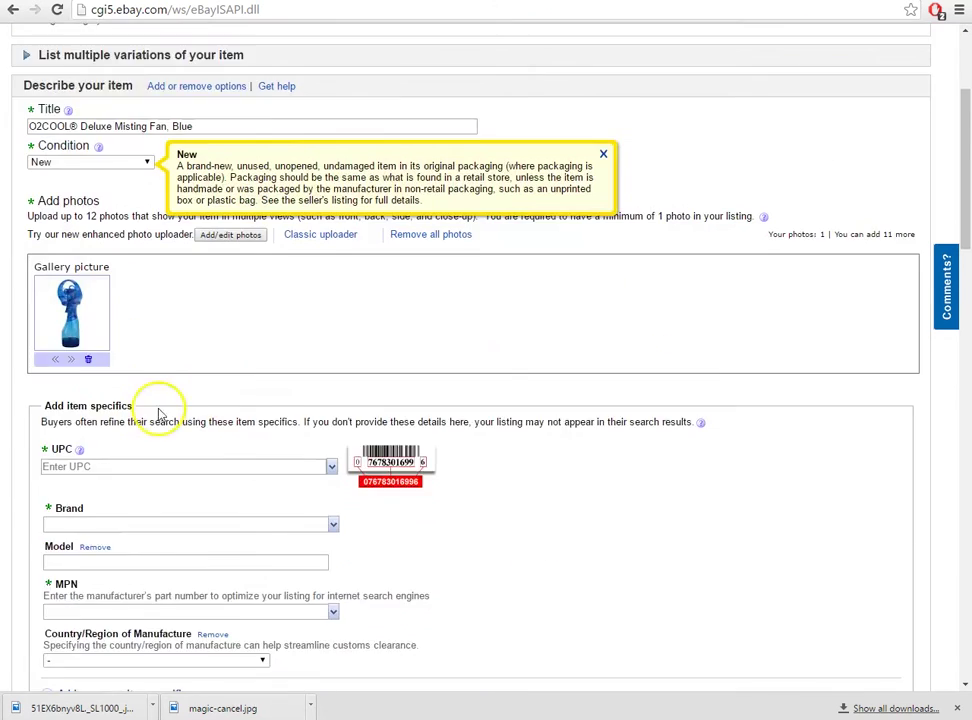
pyautogui.scroll(-3, 391, 387)
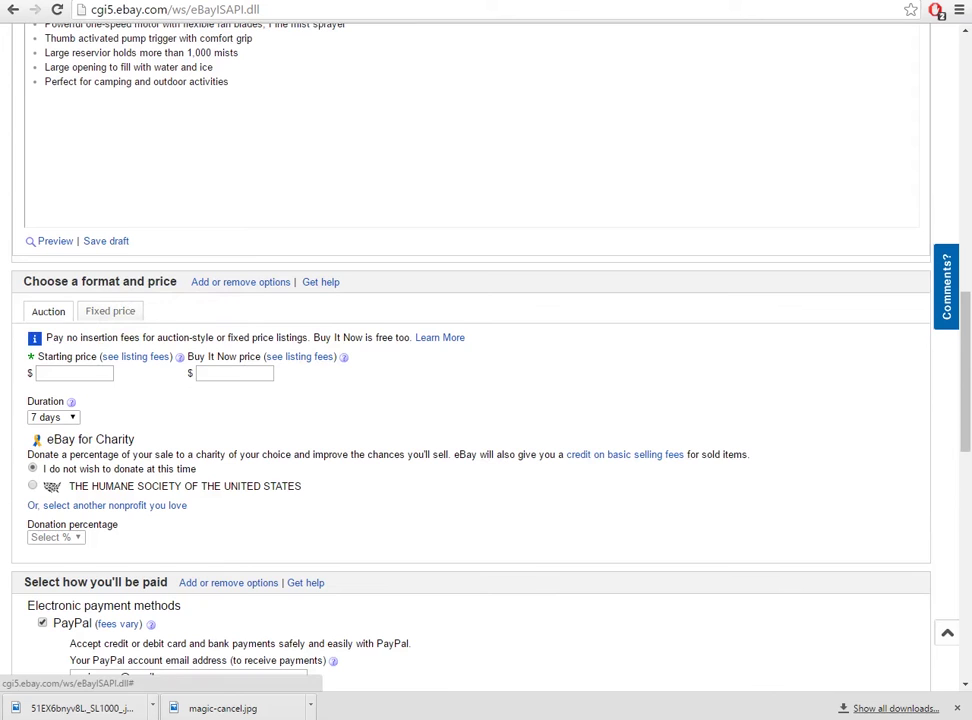
pyautogui.click(104, 315)
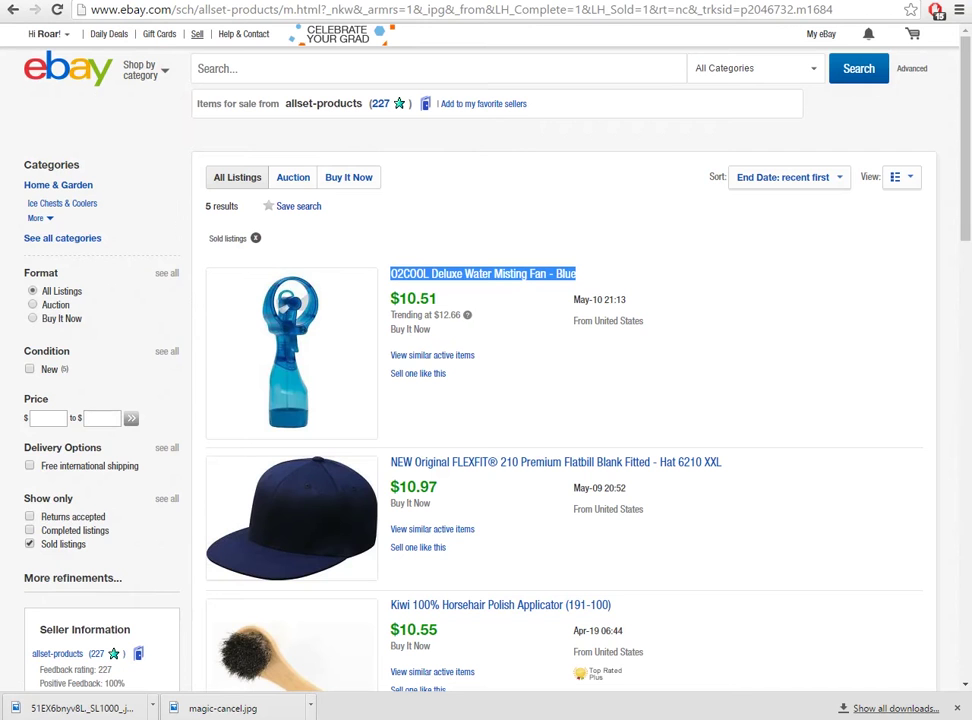
pyautogui.moveTo(438, 300); pyautogui.dragTo(405, 298)
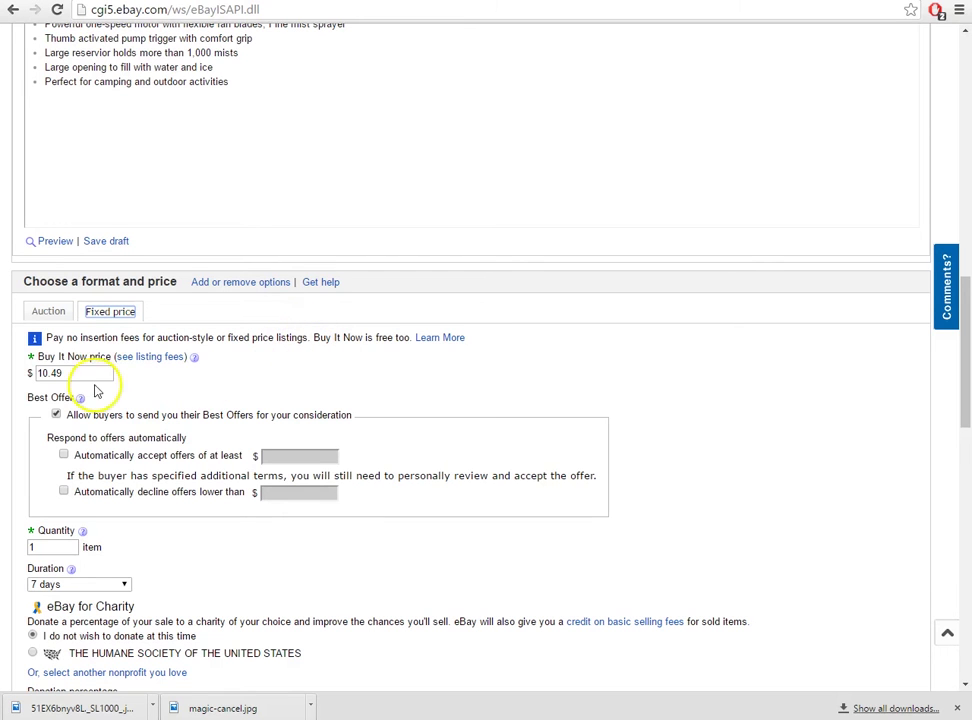
pyautogui.click(87, 373)
# Step: Set the fixed-price listing's duration to 30 days
pyautogui.scroll(-3, 325, 434)
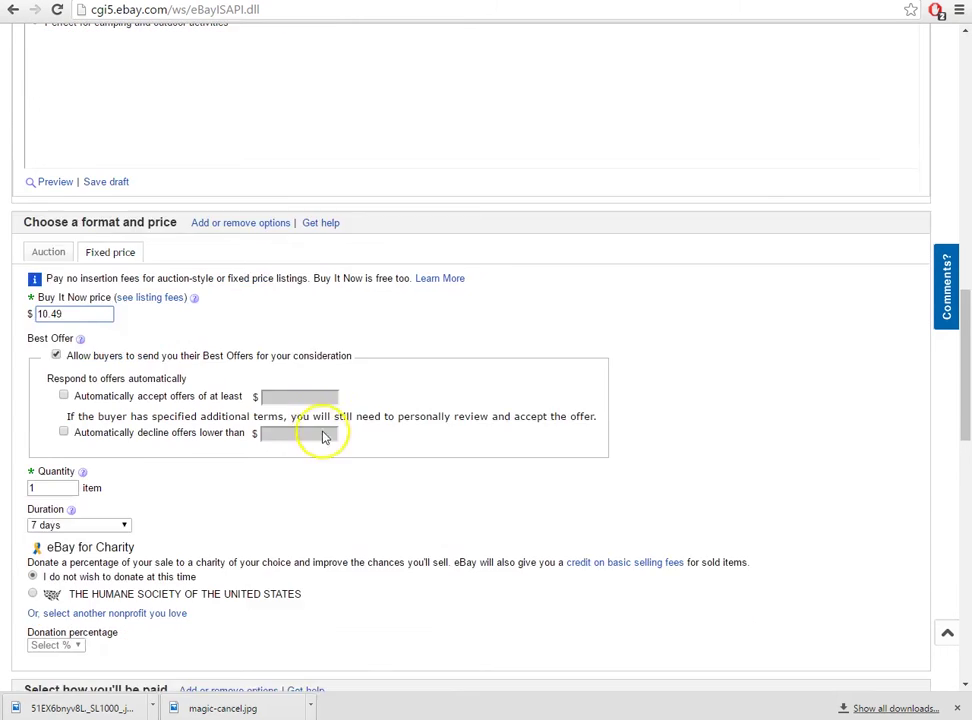
pyautogui.click(88, 357)
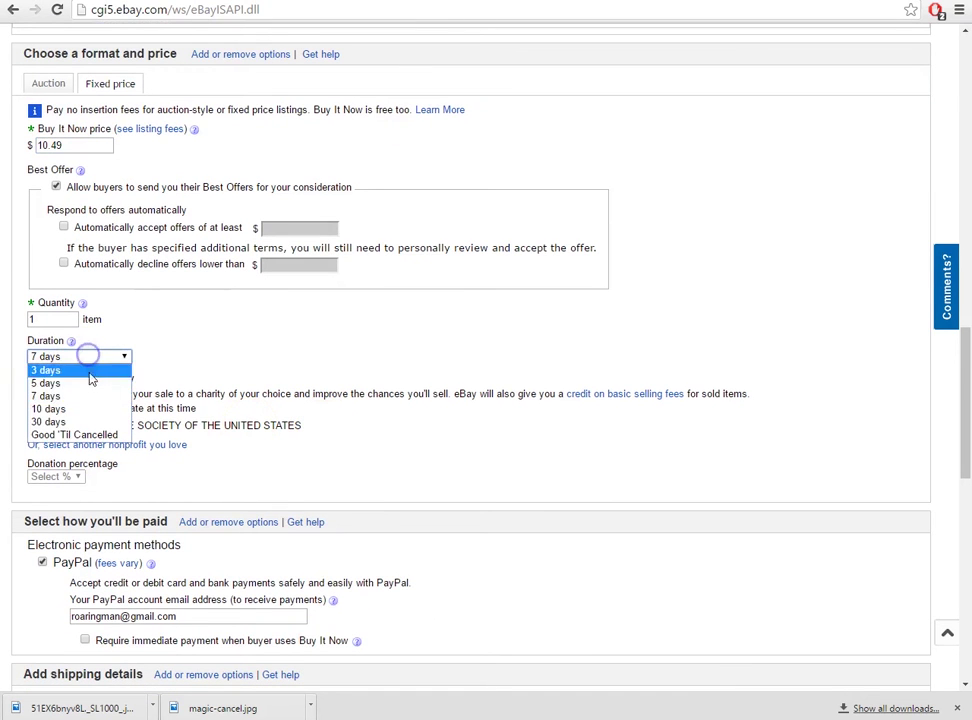
pyautogui.click(100, 422)
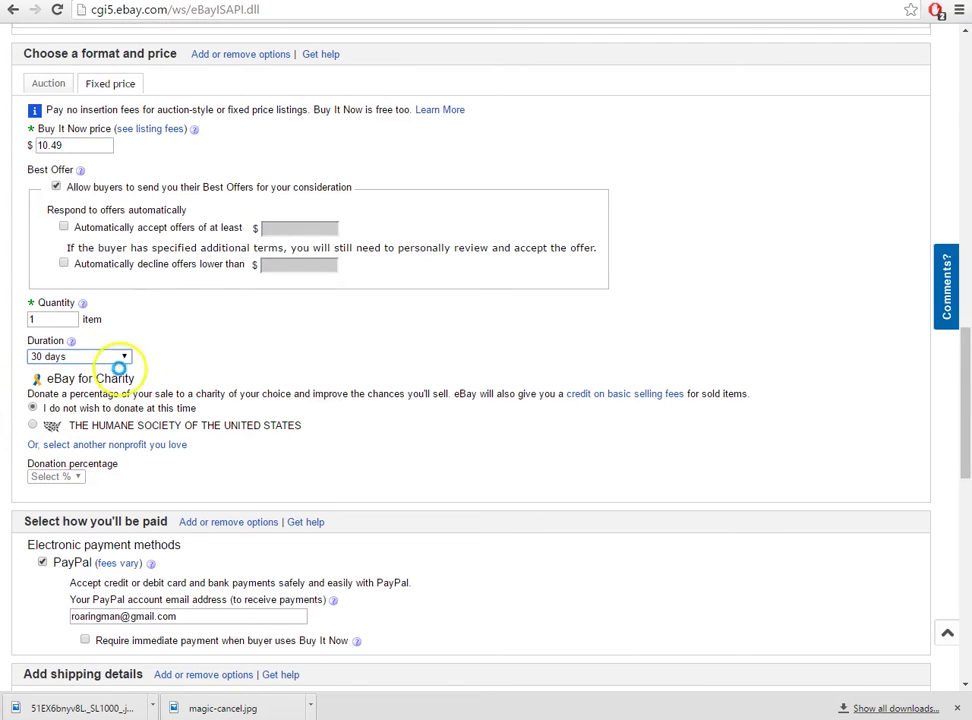
pyautogui.click(108, 356)
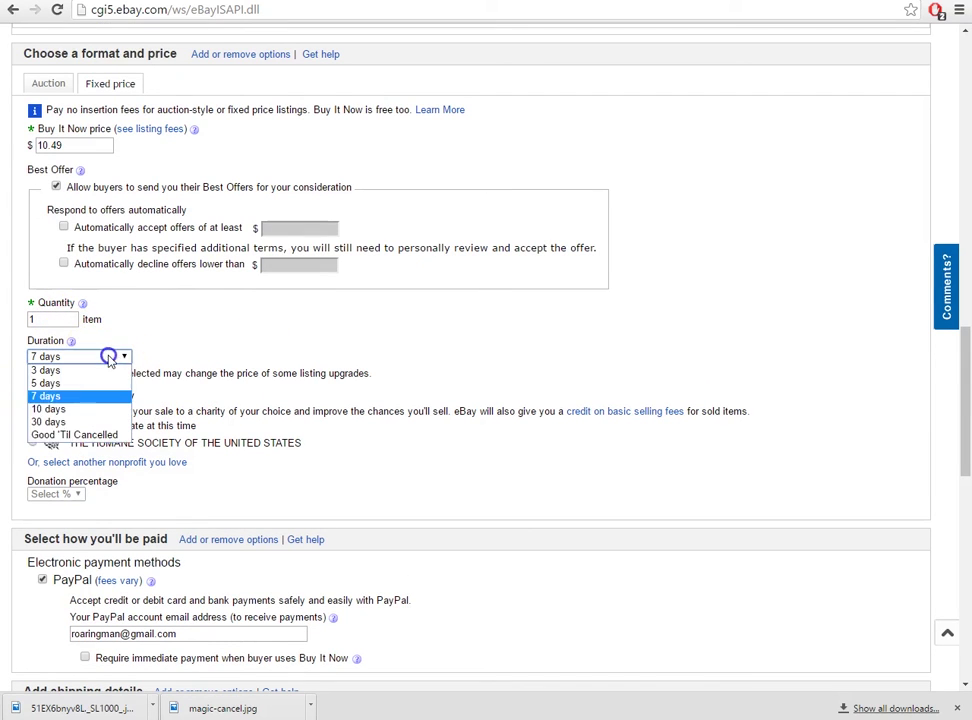
pyautogui.click(102, 422)
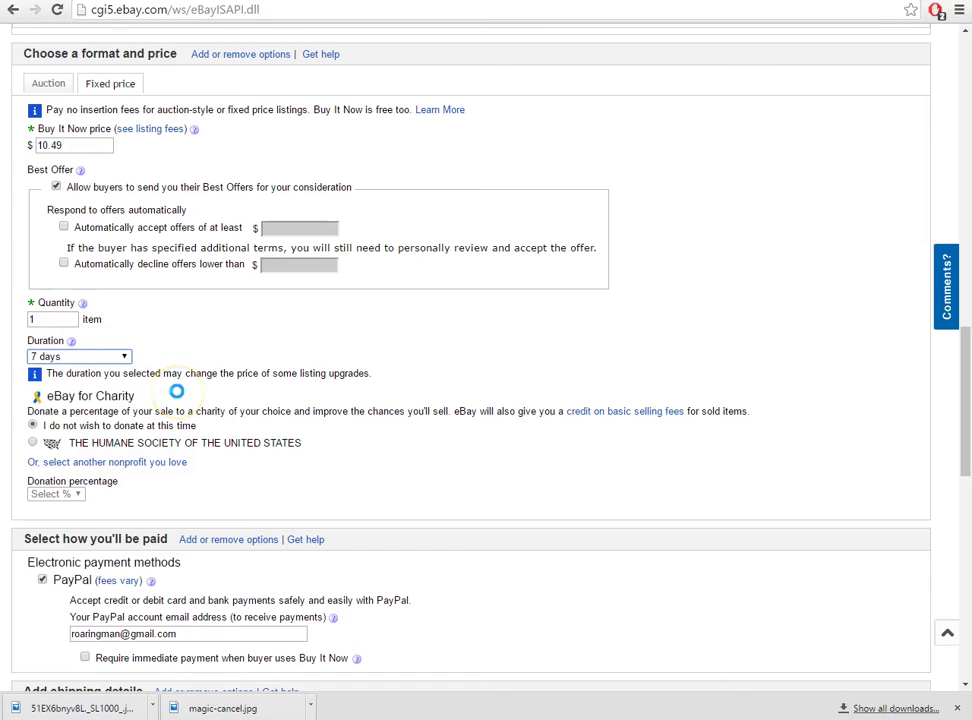
pyautogui.click(124, 357)
pyautogui.click(115, 357)
pyautogui.click(104, 419)
pyautogui.click(62, 319)
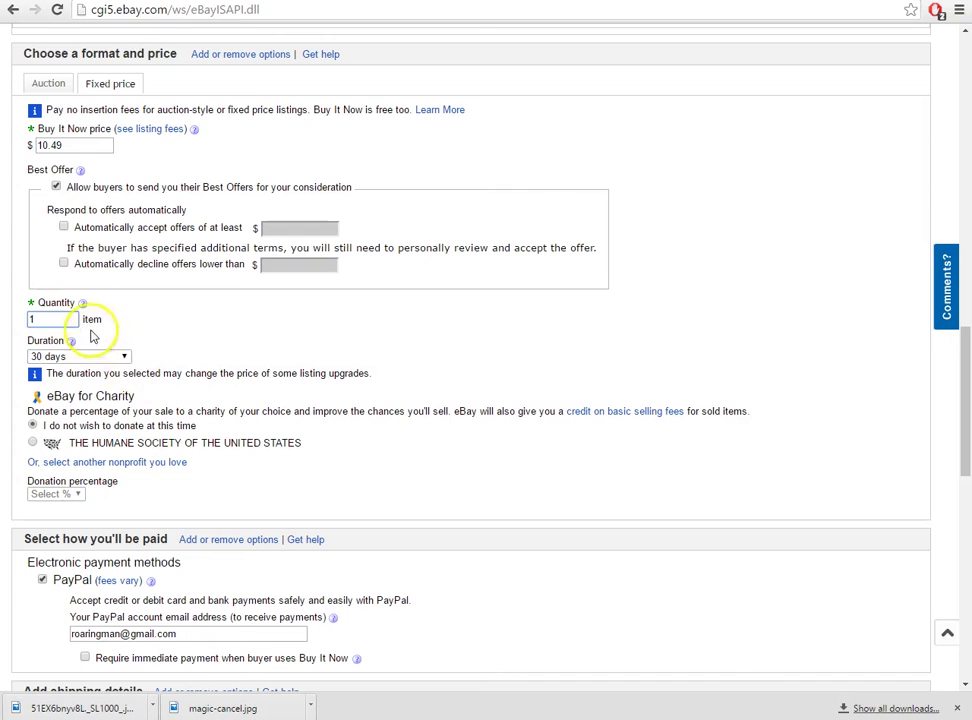
pyautogui.scroll(-3, 88, 375)
pyautogui.scroll(-3, 88, 375)
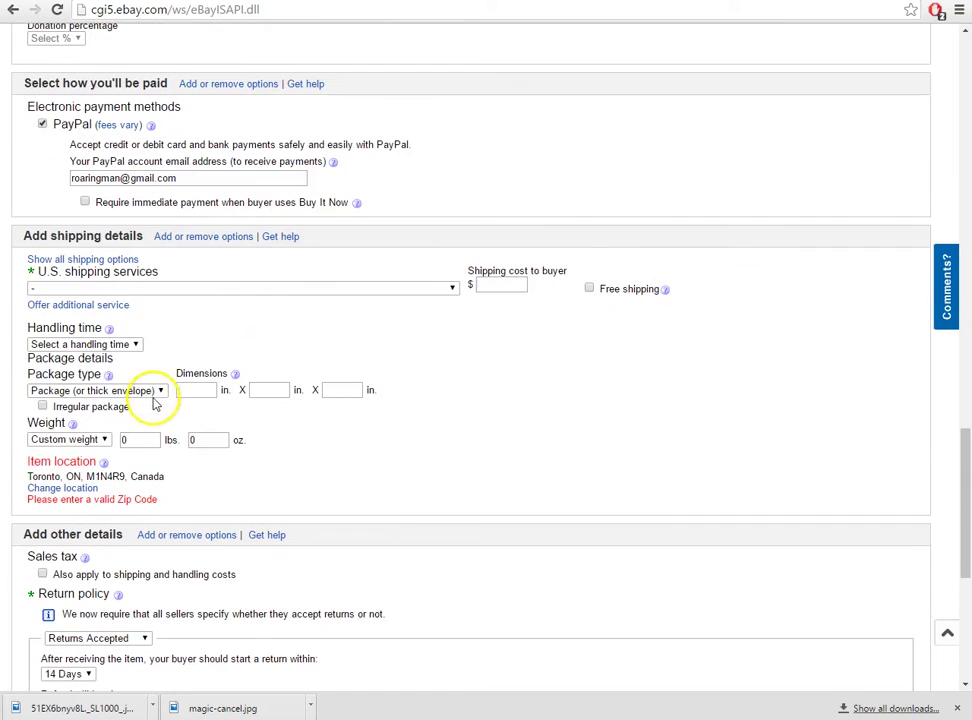
pyautogui.click(297, 290)
pyautogui.click(542, 397)
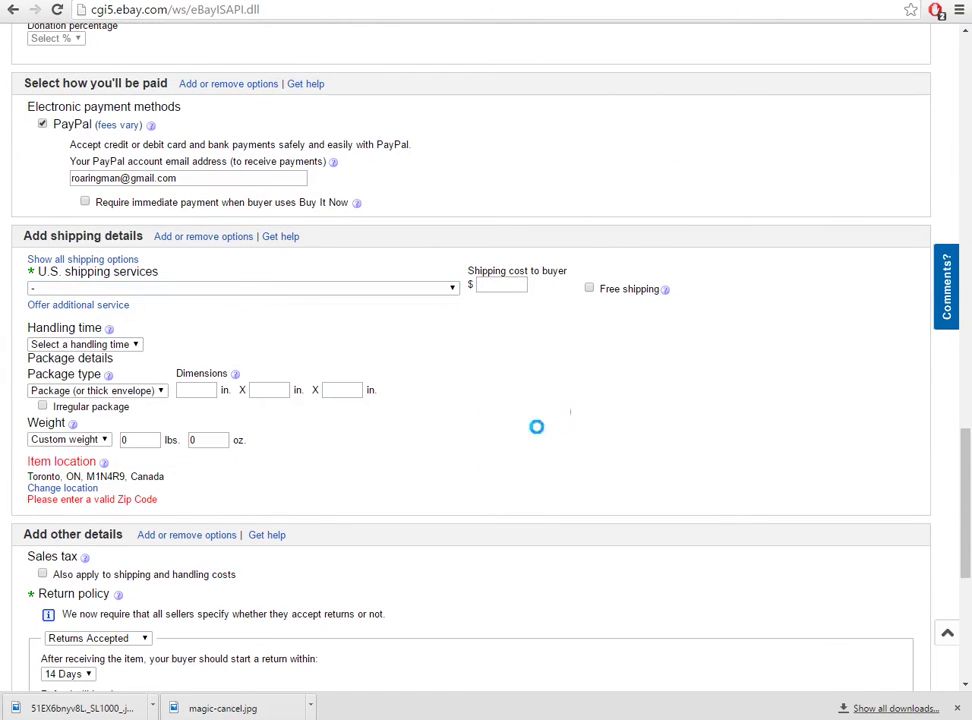
pyautogui.scroll(6, 75, 485)
pyautogui.scroll(-6, 72, 382)
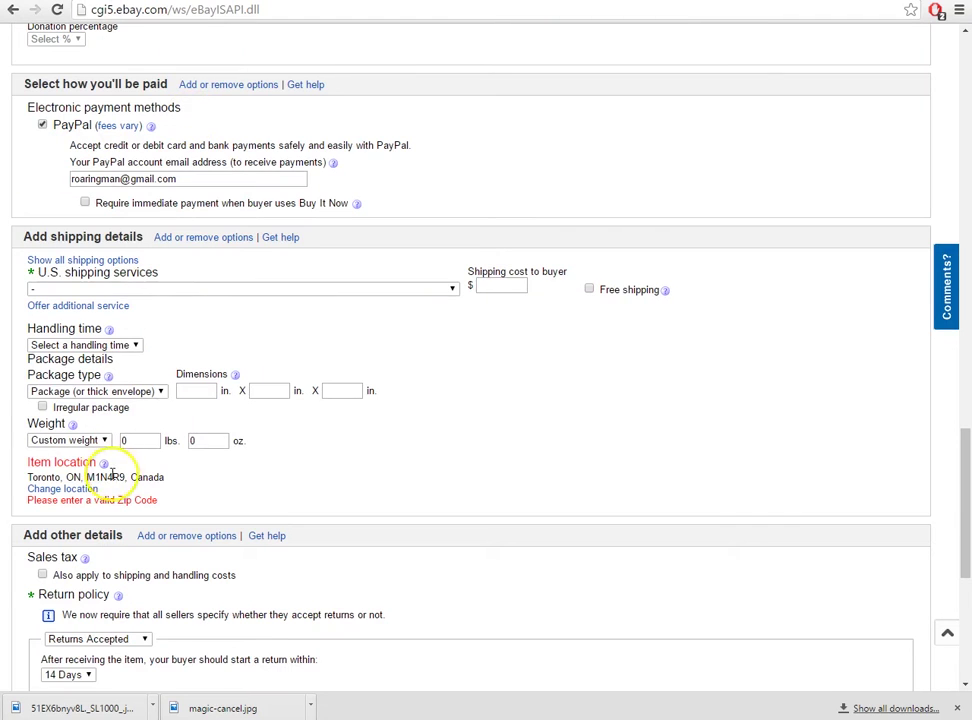
# Step: Change the item location to United States with city New York, clear the ZIP code, and save it
pyautogui.click(80, 488)
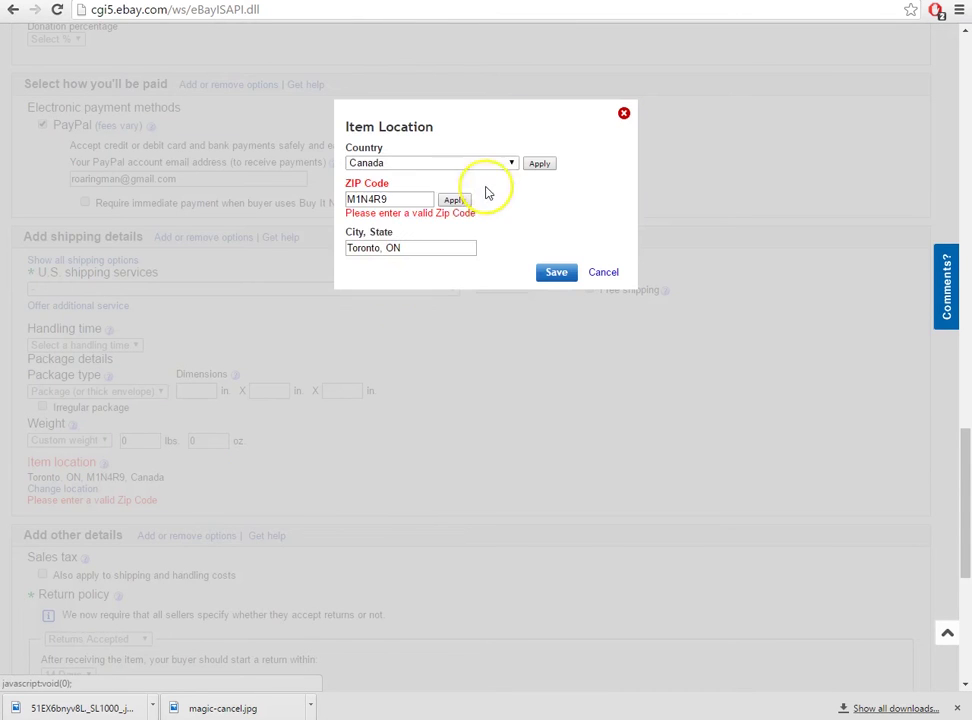
pyautogui.click(477, 163)
pyautogui.click(469, 176)
pyautogui.moveTo(418, 203); pyautogui.dragTo(253, 250)
pyautogui.press('Delete')
pyautogui.tripleClick(384, 250)
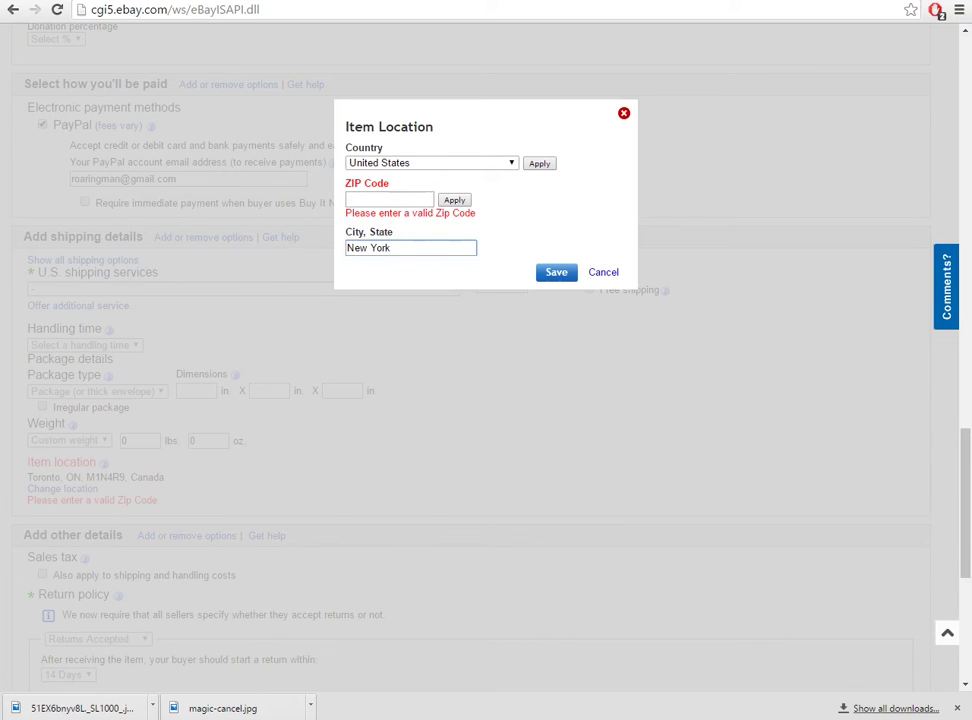
pyautogui.click(548, 272)
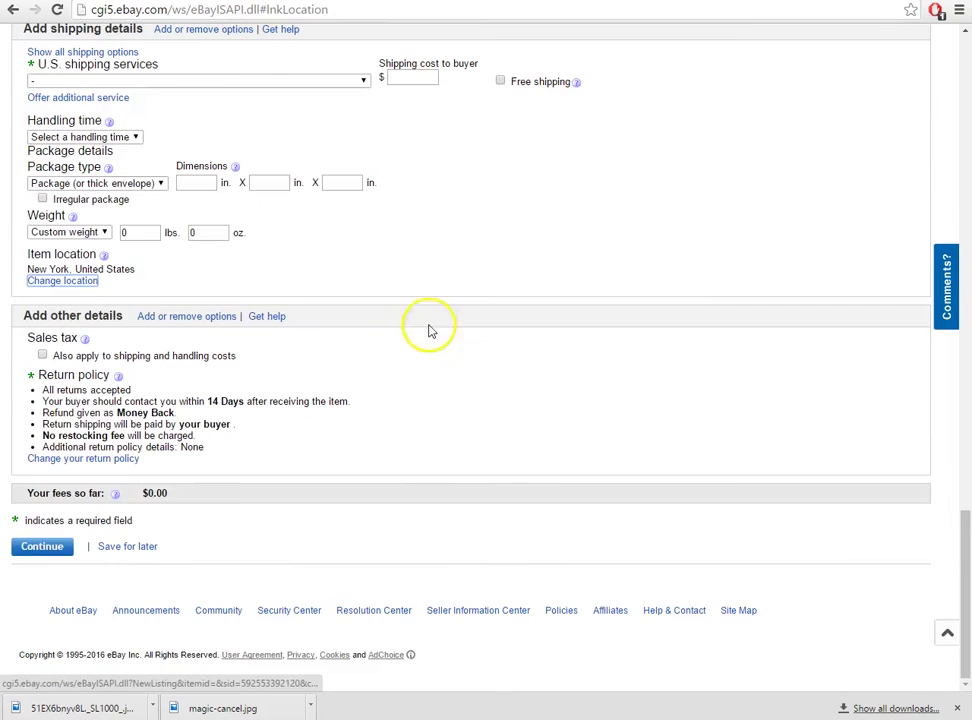
# Step: Choose Economy Shipping (1 to 10 business days) as the listing's U.S. shipping service
pyautogui.click(265, 310)
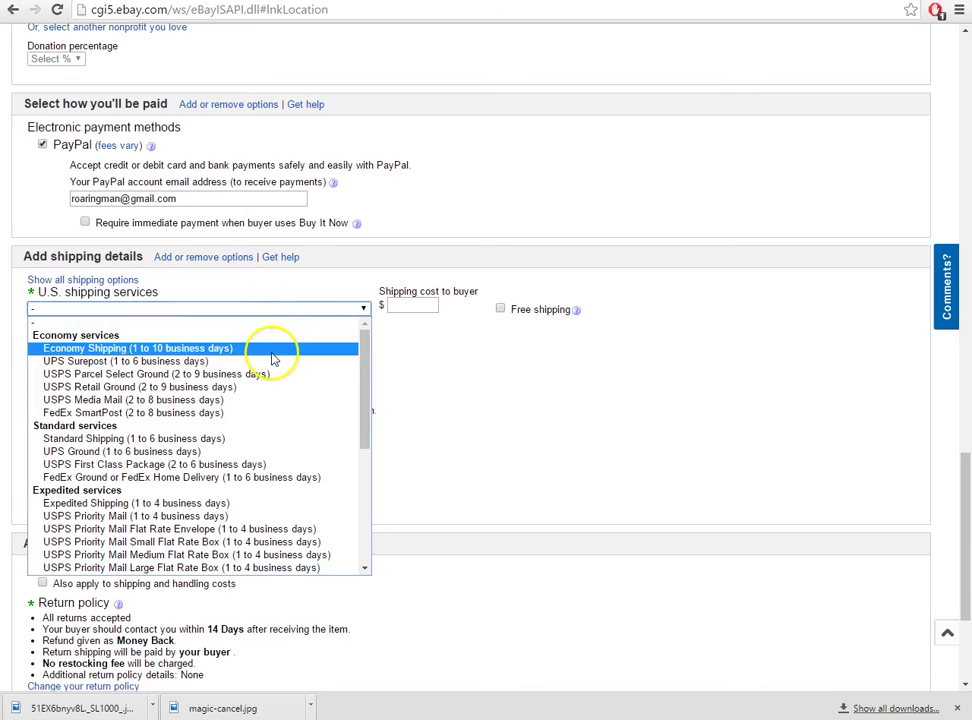
pyautogui.click(272, 348)
pyautogui.click(277, 313)
pyautogui.scroll(-5, 265, 480)
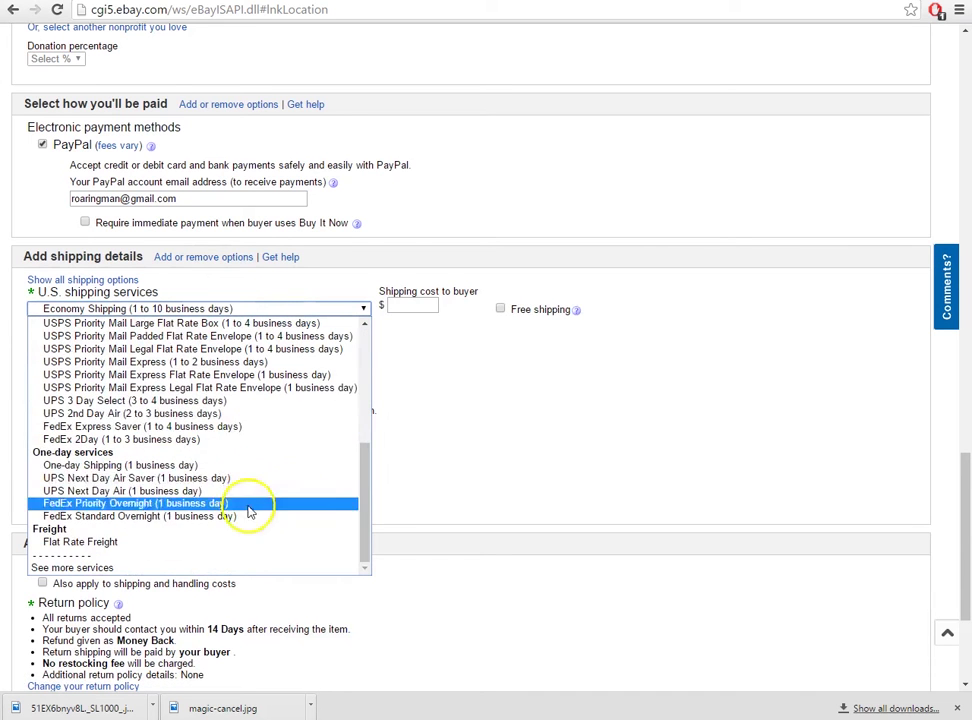
pyautogui.scroll(6, 230, 450)
pyautogui.click(187, 348)
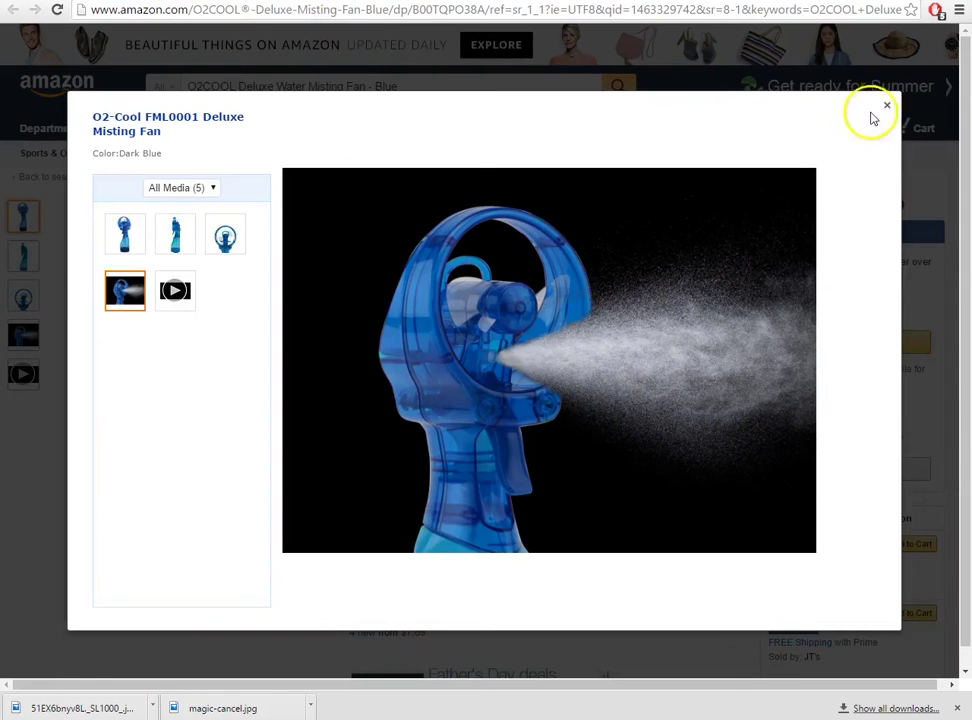
# Step: Review the fan's price and shipping terms on its Amazon page and compare them with the seller's sold listings on eBay
pyautogui.click(876, 112)
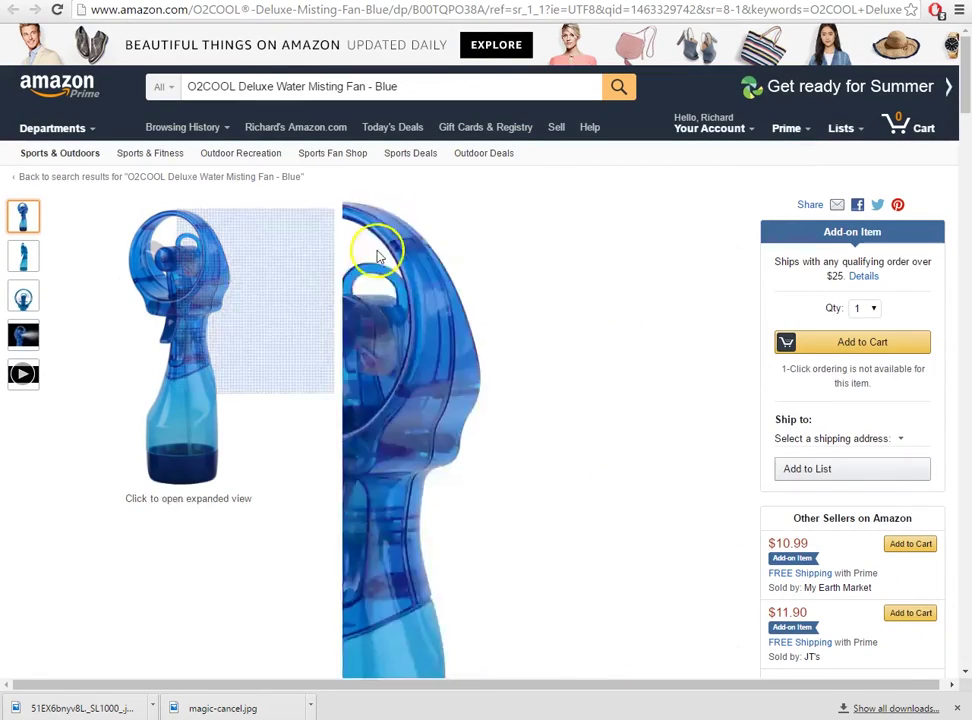
pyautogui.scroll(-3, 662, 401)
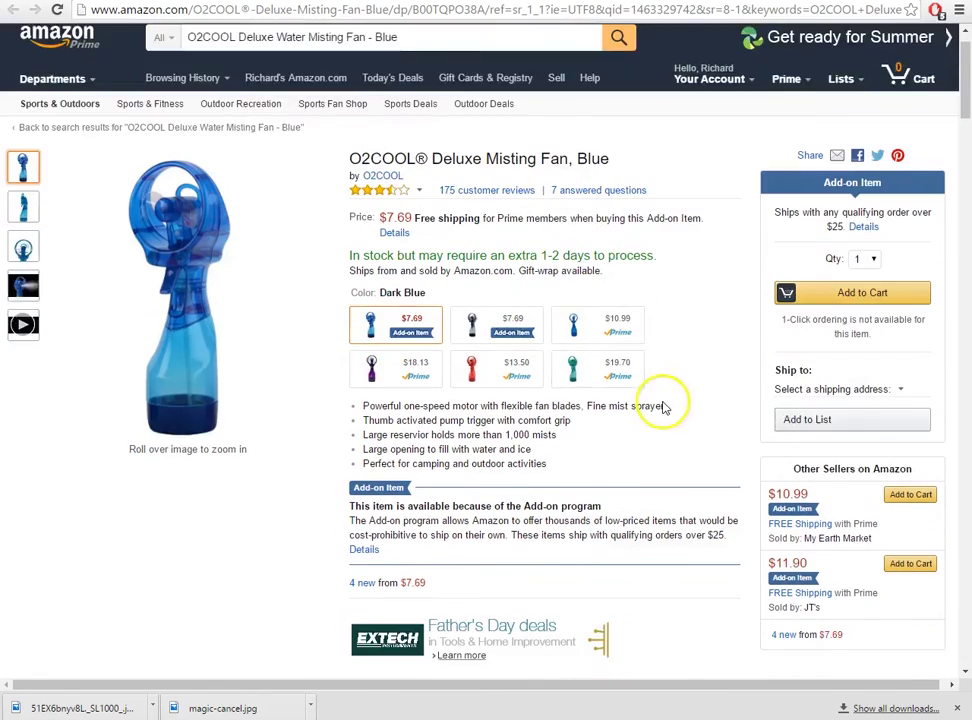
pyautogui.scroll(3, 632, 450)
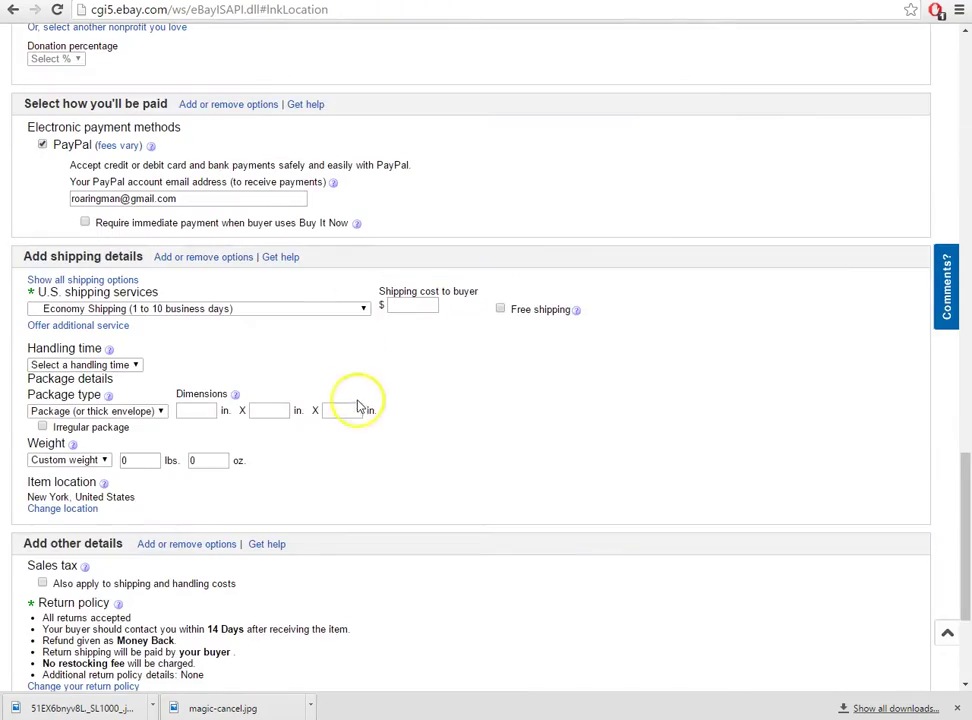
pyautogui.scroll(10, 360, 410)
pyautogui.scroll(10, 365, 428)
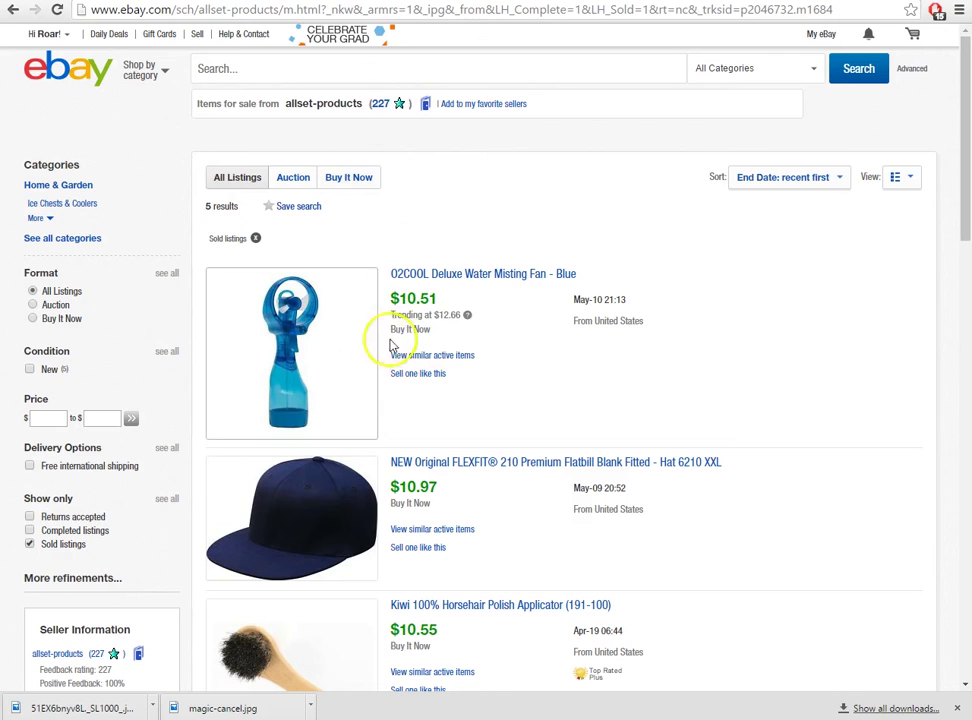
pyautogui.scroll(-3, 267, 158)
pyautogui.scroll(1, 456, 137)
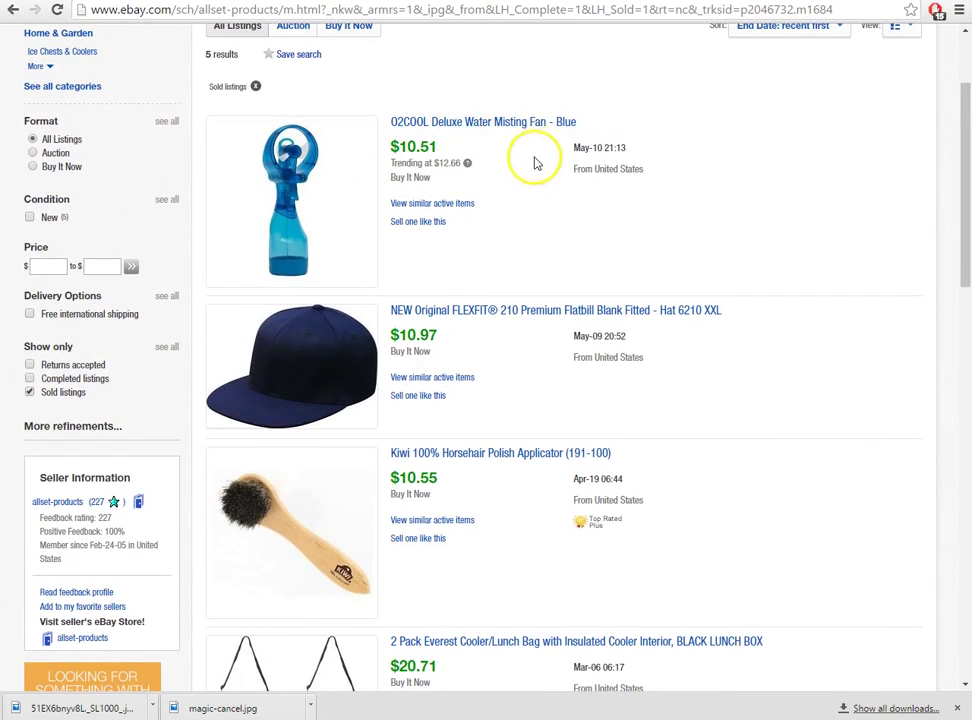
pyautogui.scroll(-1, 536, 163)
pyautogui.scroll(3, 499, 154)
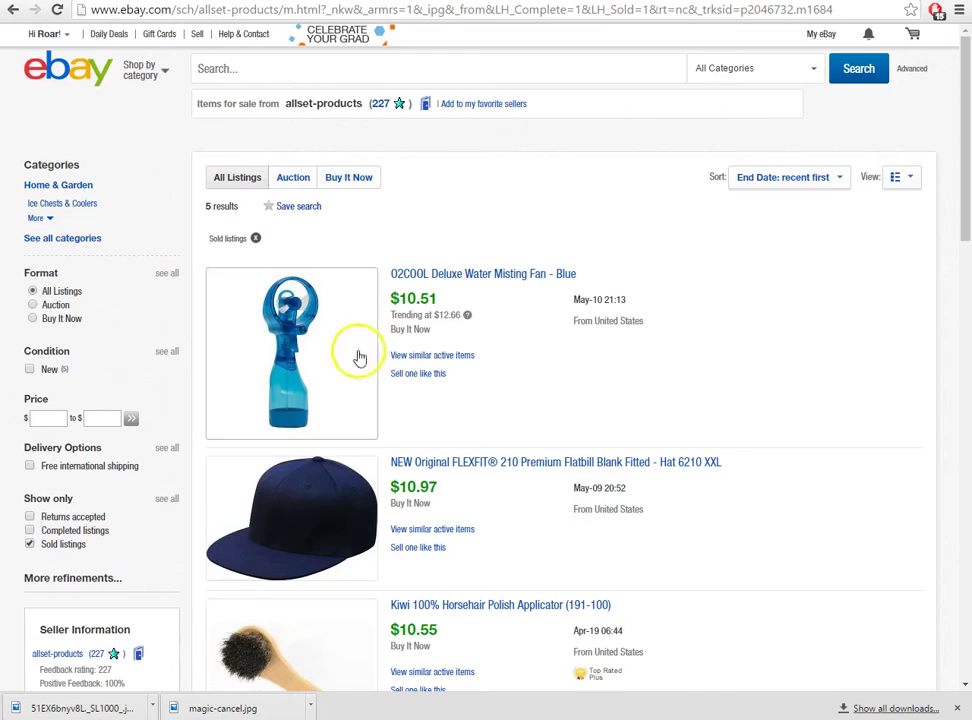
pyautogui.scroll(-3, 497, 297)
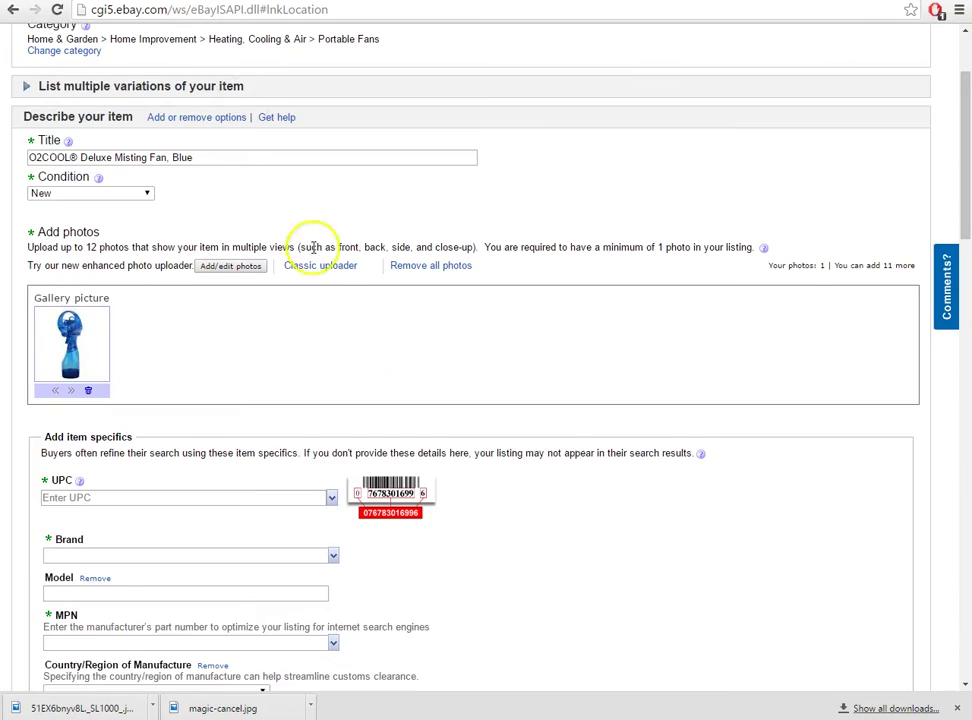
# Step: Offer free shipping for the fan in the eBay listing's shipping details
pyautogui.scroll(2, 310, 239)
pyautogui.scroll(-10, 270, 607)
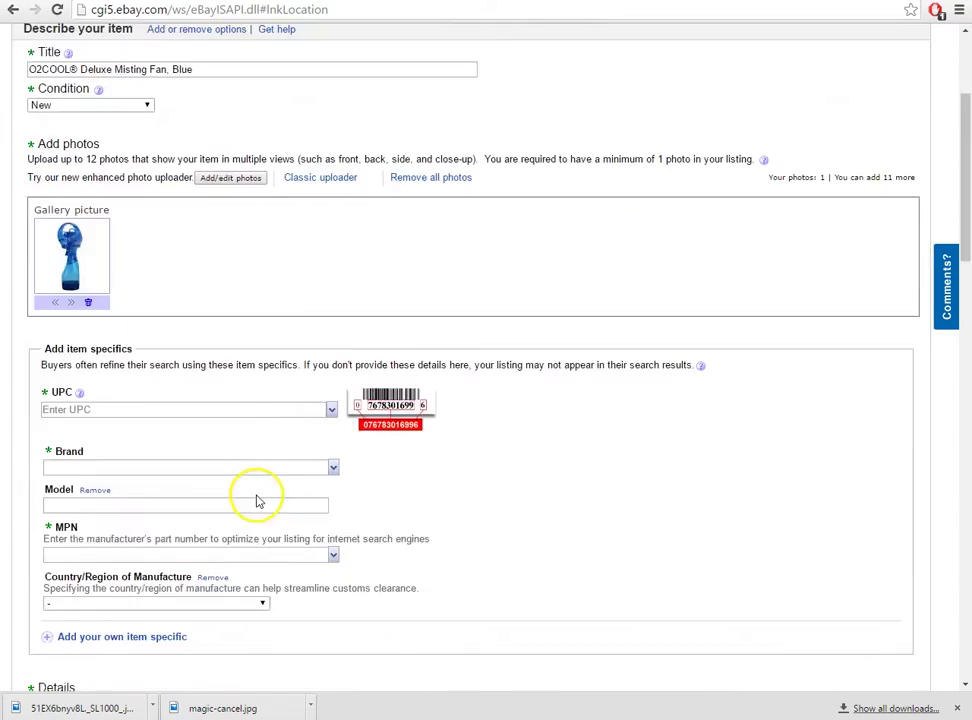
pyautogui.scroll(-3, 250, 220)
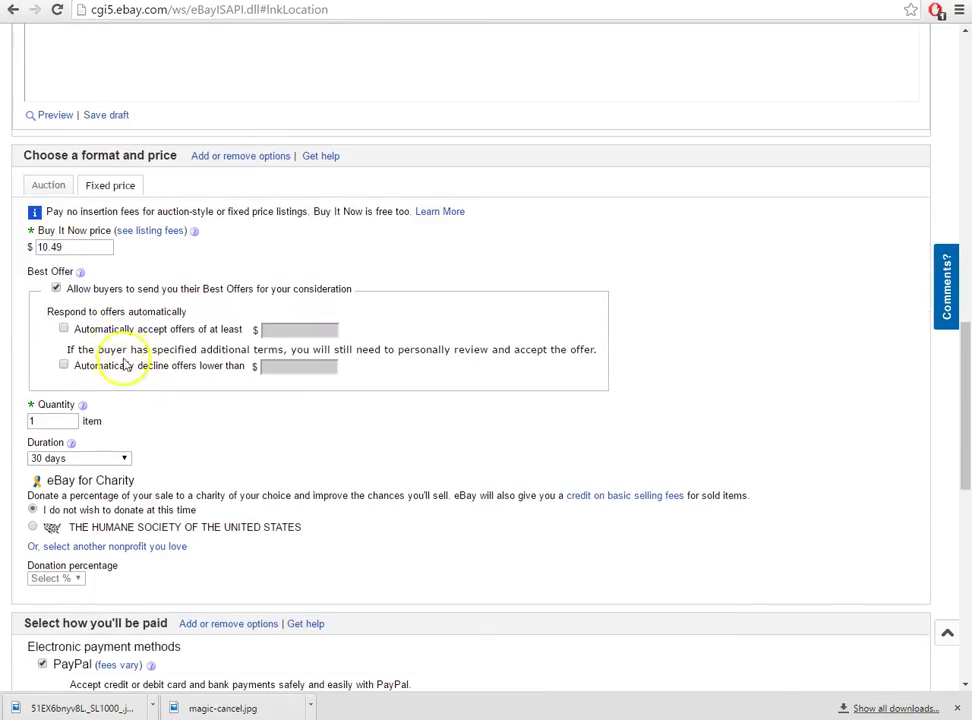
pyautogui.scroll(-5, 104, 289)
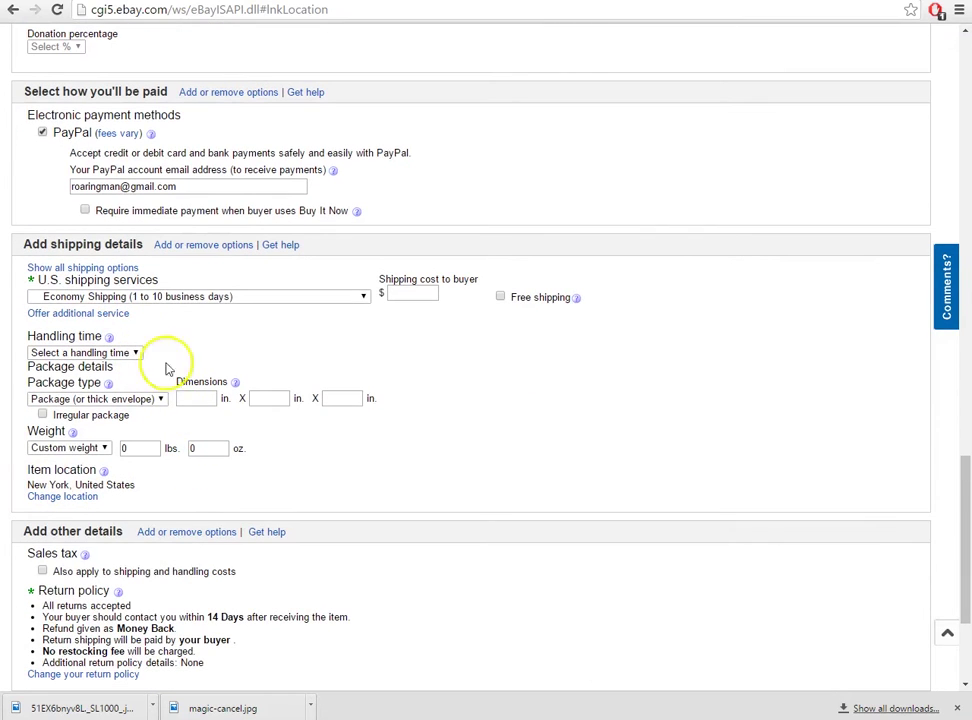
pyautogui.click(501, 298)
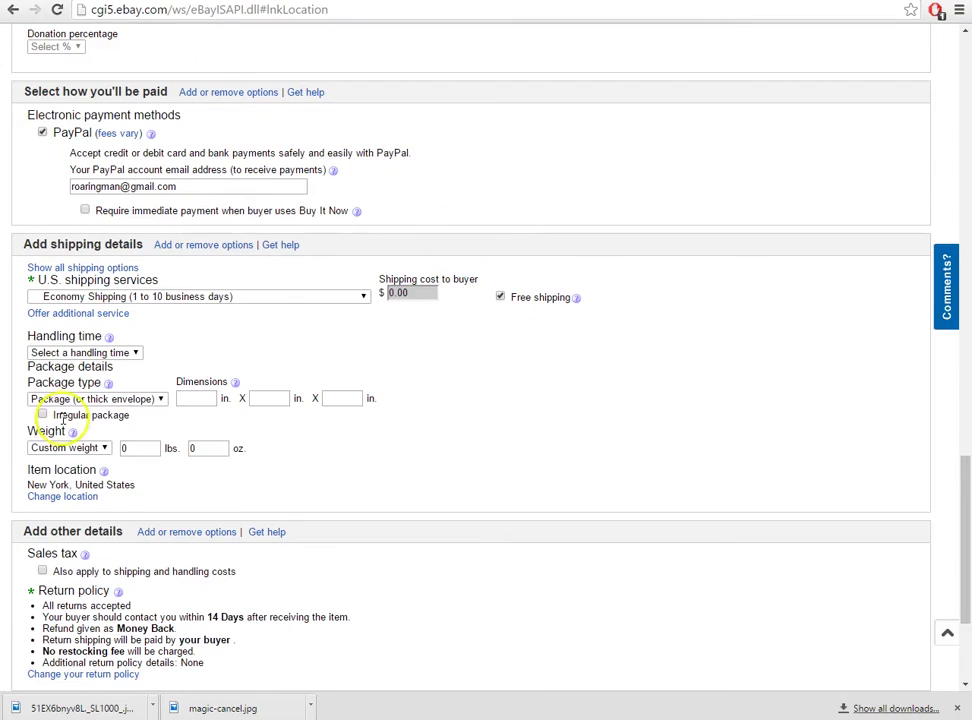
# Step: Set the listing's handling time to 1 business day
pyautogui.scroll(-3, 120, 425)
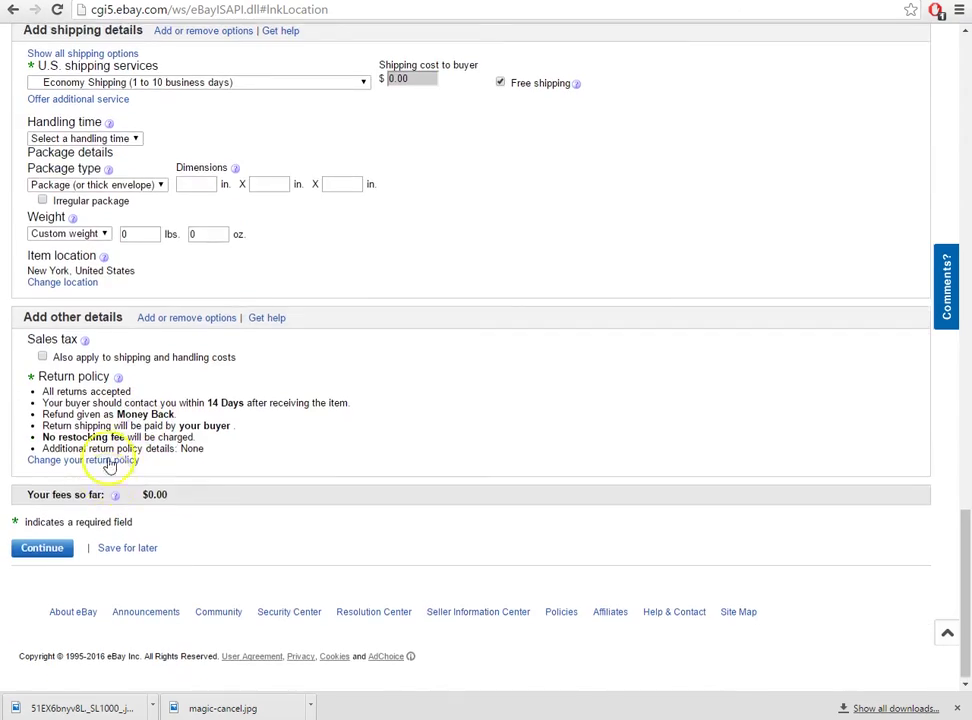
pyautogui.scroll(5, 110, 465)
pyautogui.scroll(-1, 140, 410)
pyautogui.click(121, 515)
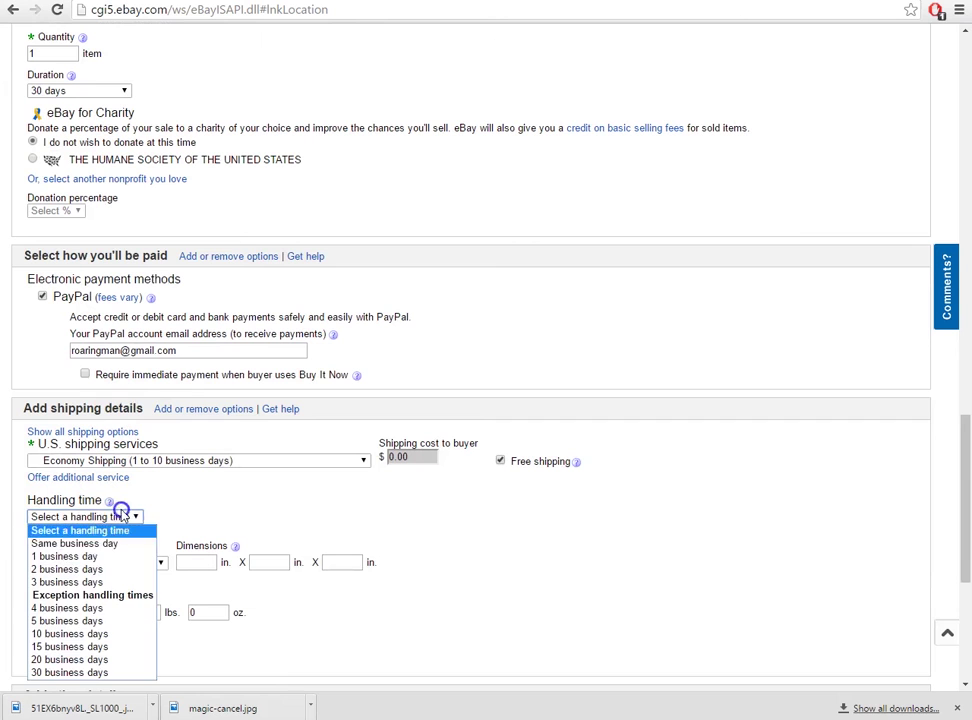
pyautogui.click(118, 556)
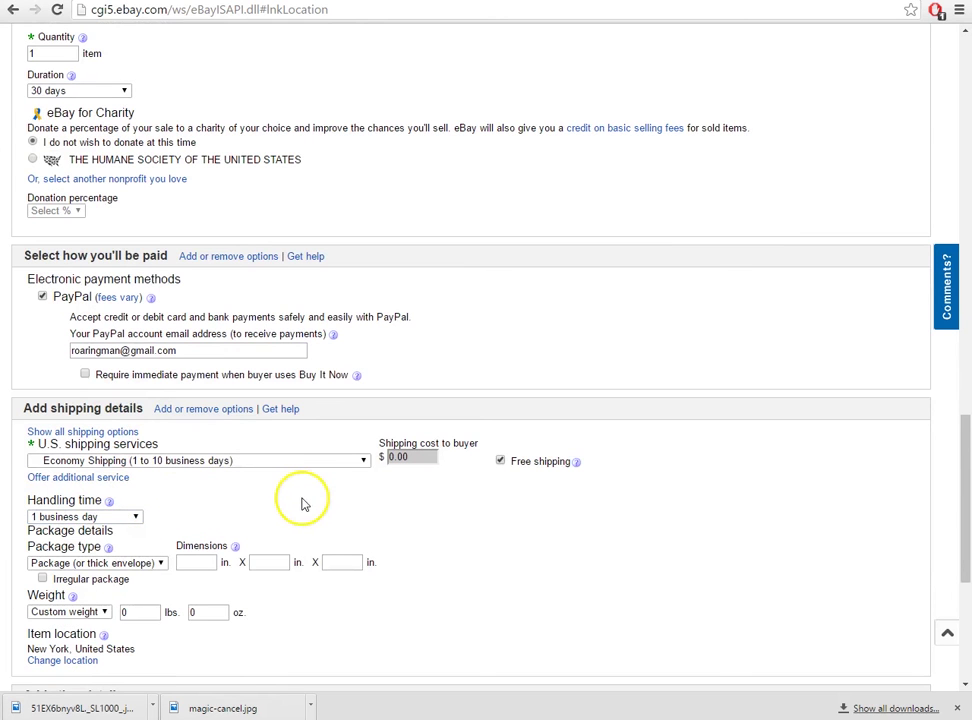
pyautogui.scroll(3, 586, 466)
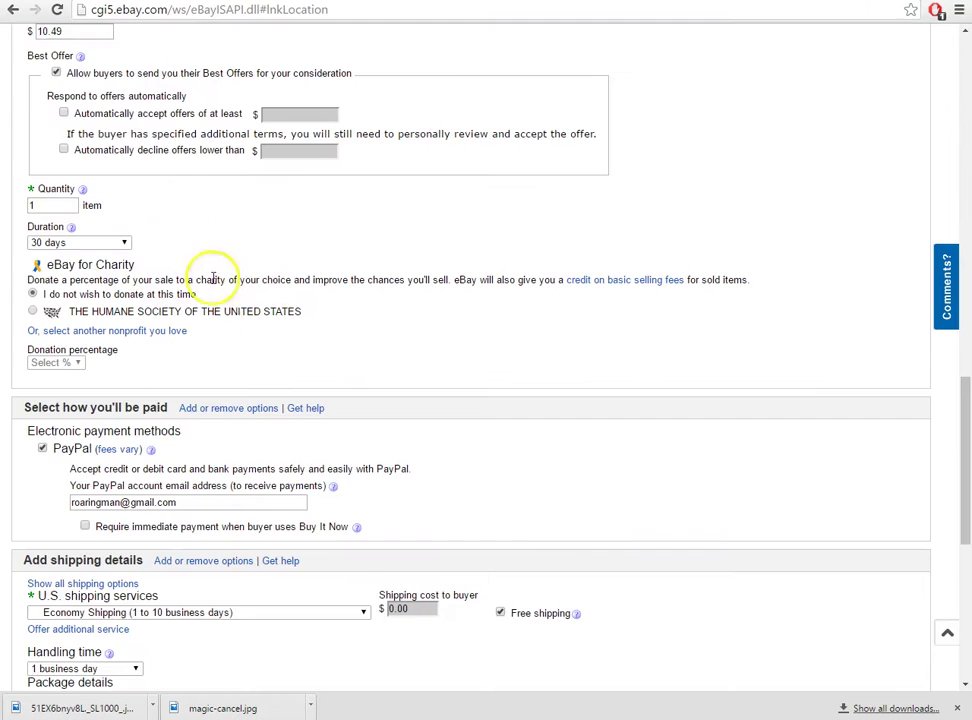
pyautogui.scroll(-3, 288, 423)
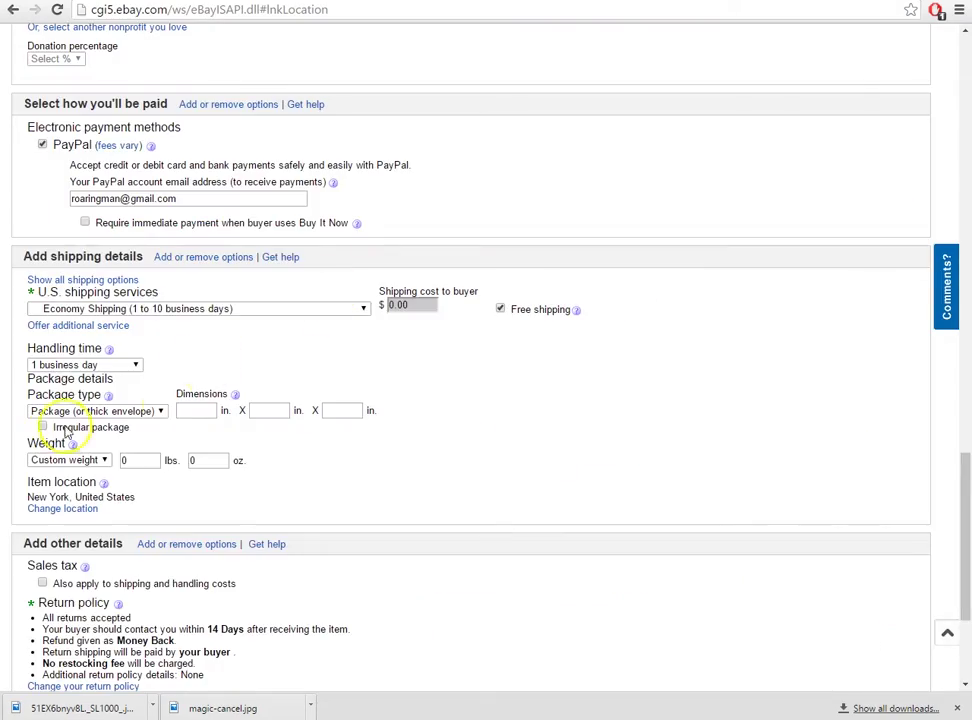
# Step: Add the line "- Please send me your zipcode after payment to confirm we are able to ship" below 14 Days Returns in the item description
pyautogui.scroll(-3, 278, 364)
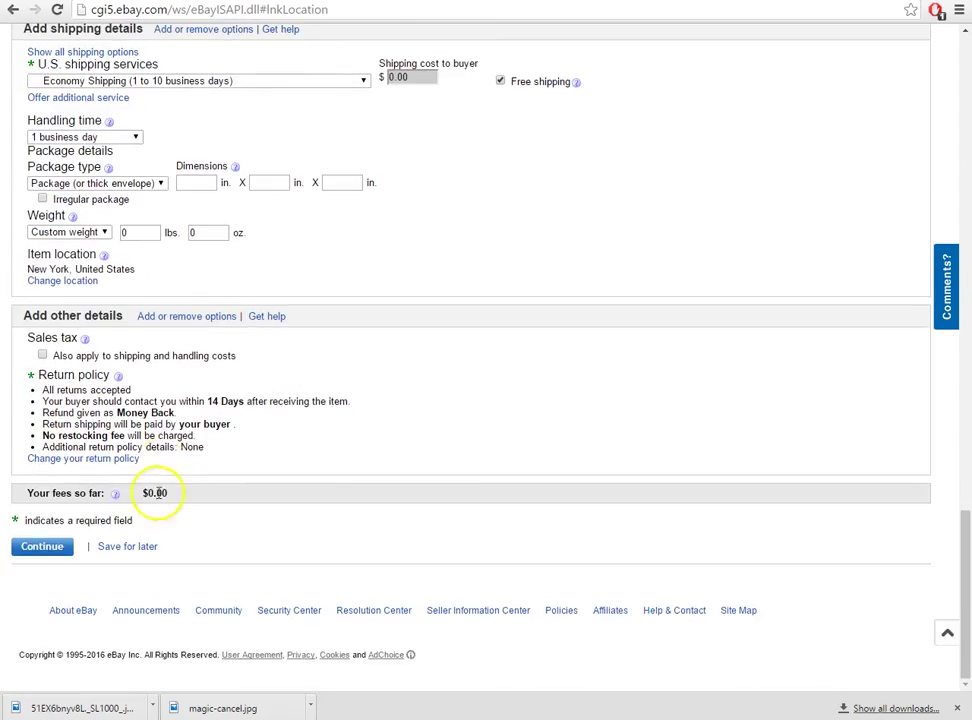
pyautogui.scroll(15, 200, 347)
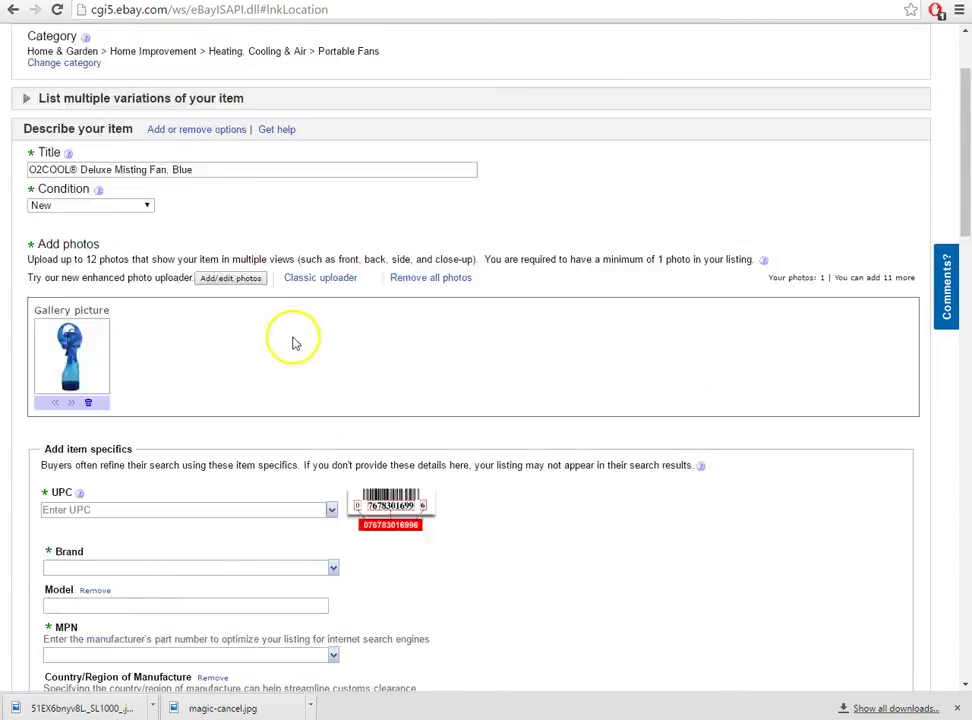
pyautogui.scroll(-8, 330, 370)
pyautogui.click(340, 265)
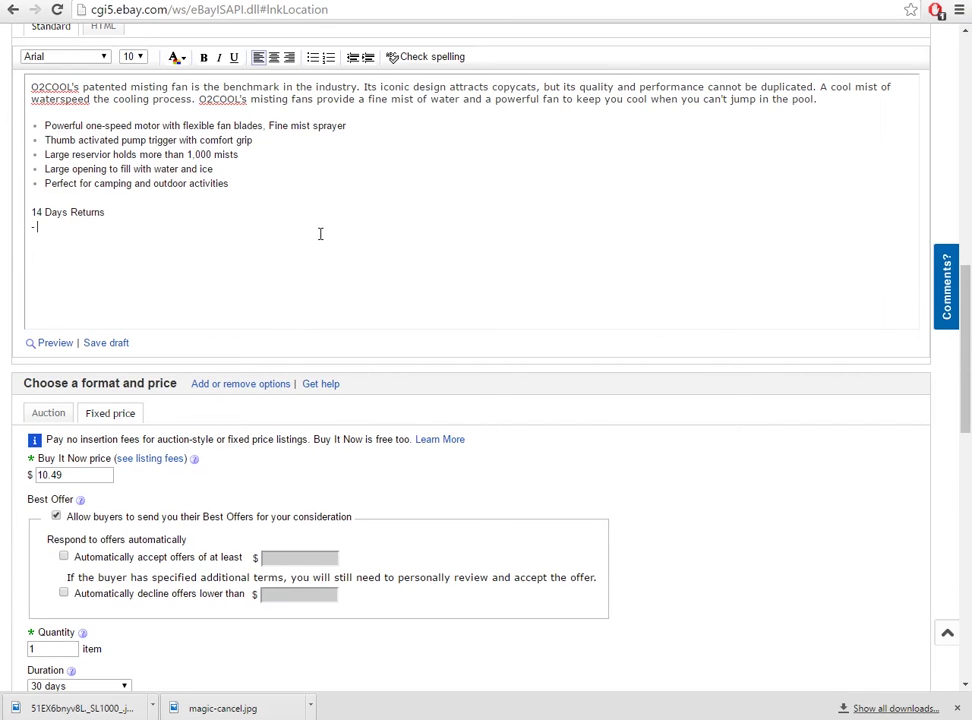
pyautogui.write('ase send me your')
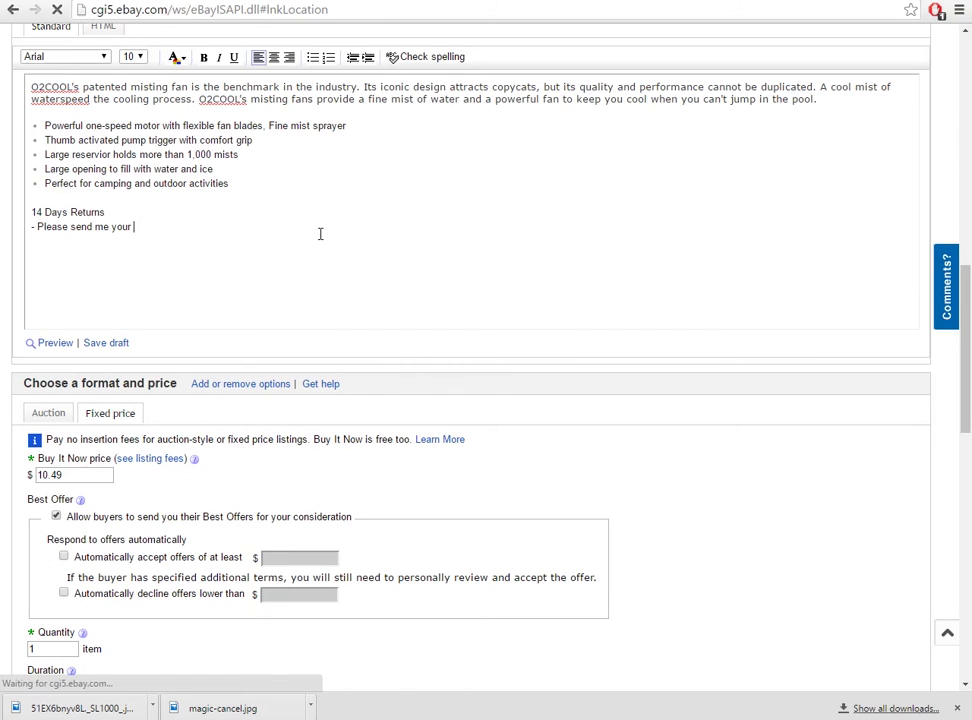
pyautogui.write(' zipcode before')
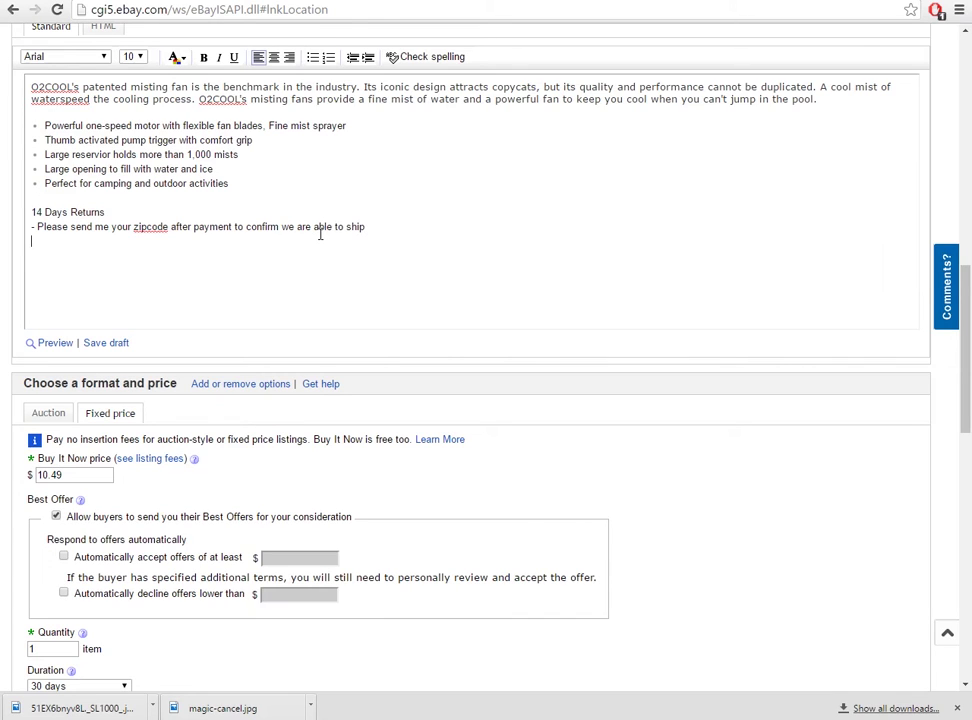
# Step: Add the line "- Only shipping to the US" at the end of the item description
pyautogui.write('y shipping to the US')
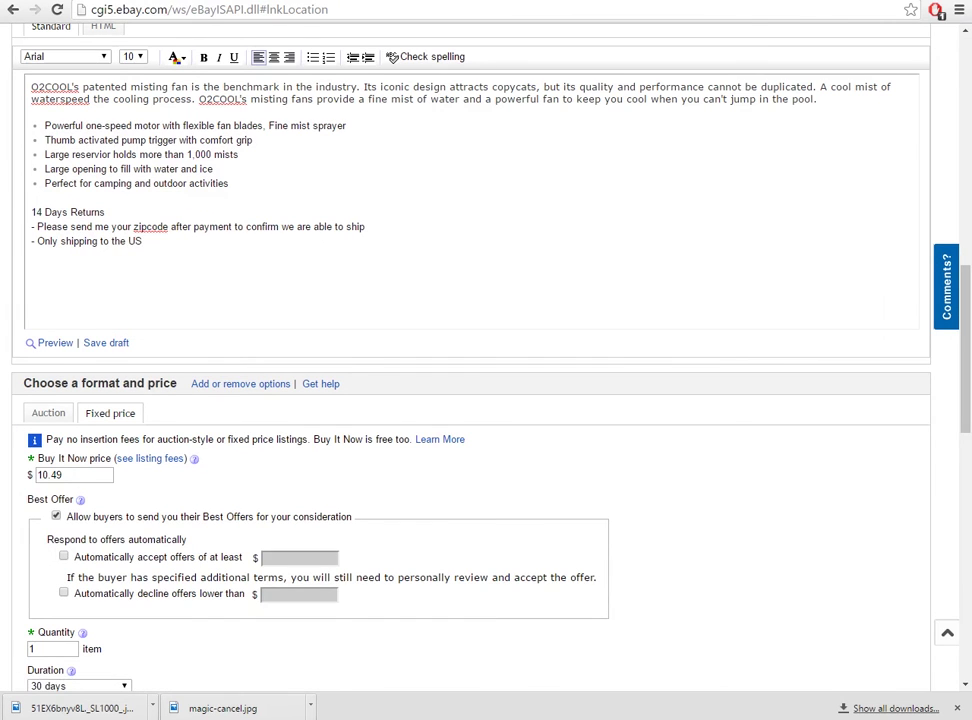
pyautogui.hotkey('alt', 'Tab')
pyautogui.hotkey('alt', 'Tab')
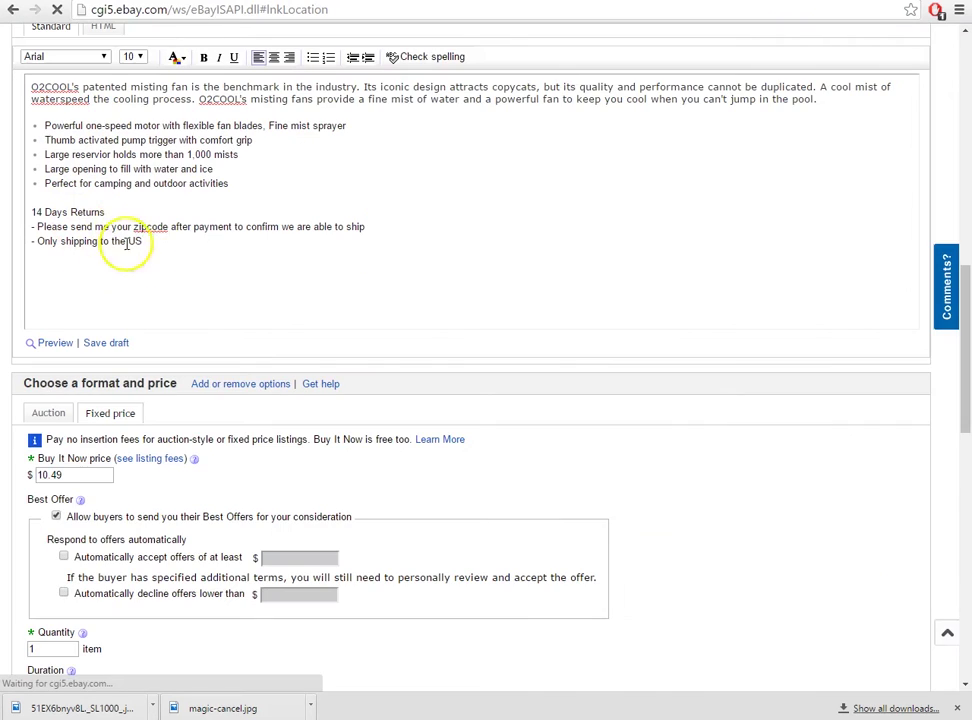
# Step: Check the additional U.S. shipping service choices and show all shipping options in the listing's shipping details
pyautogui.scroll(-8, 156, 312)
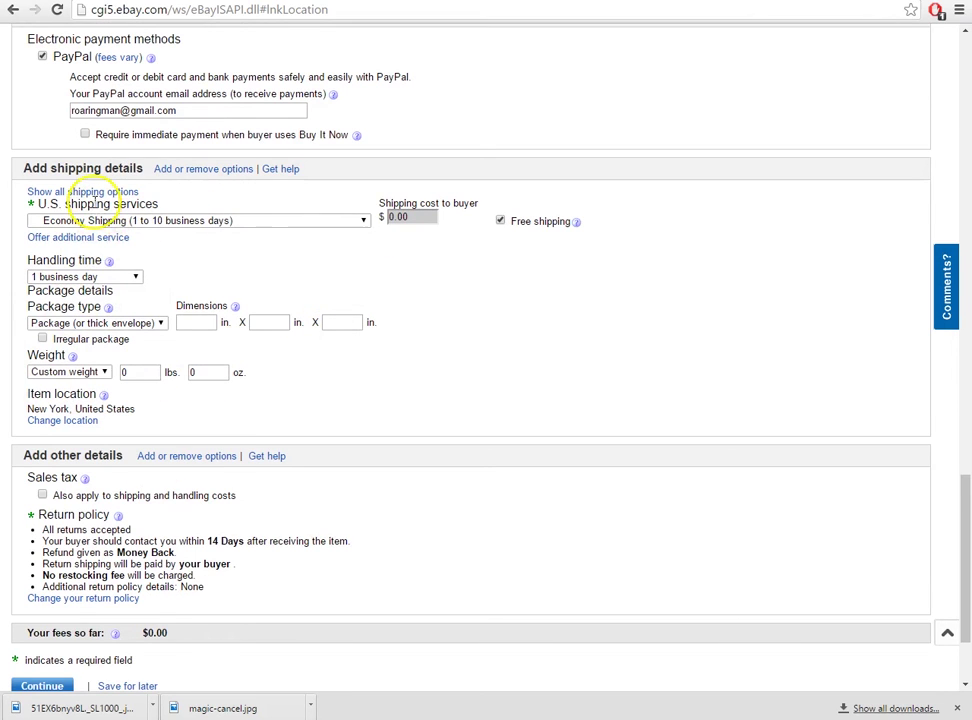
pyautogui.click(82, 238)
pyautogui.click(100, 245)
pyautogui.click(107, 247)
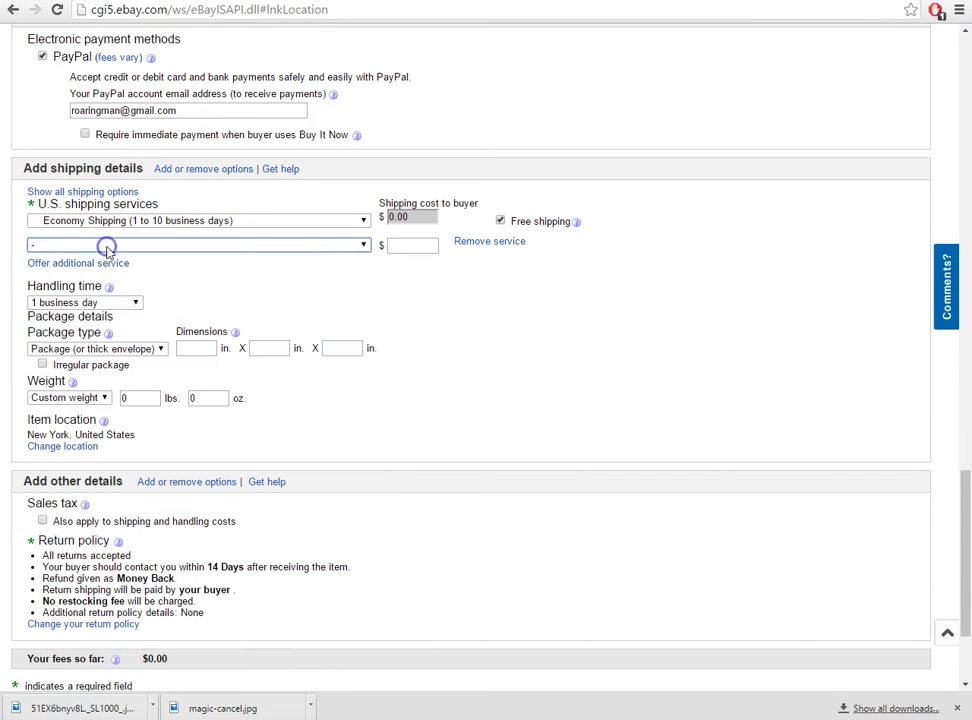
pyautogui.click(93, 193)
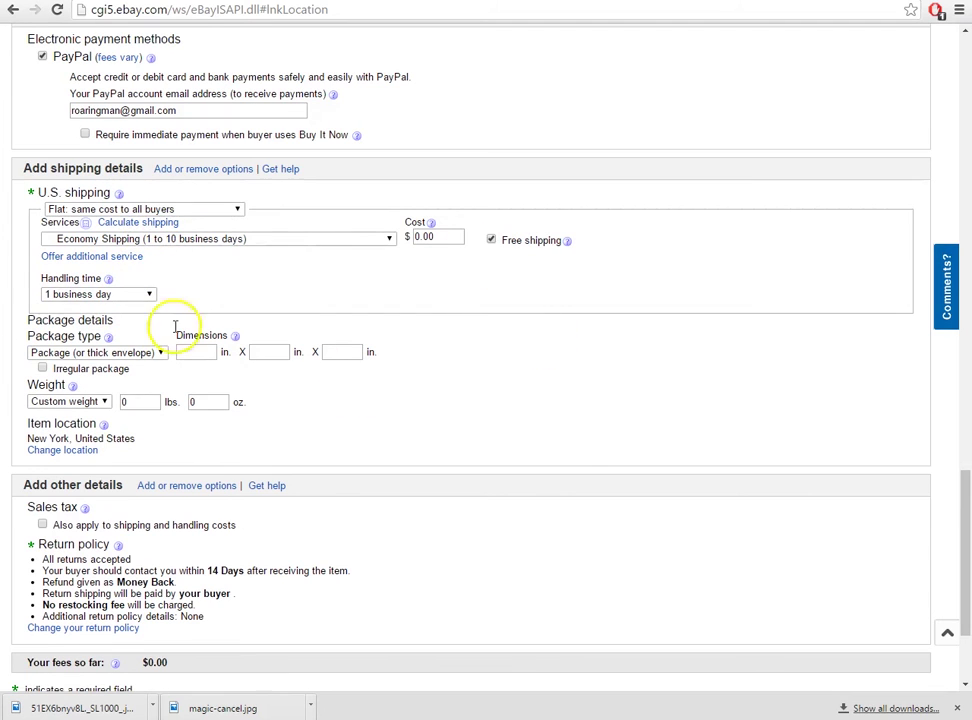
# Step: Review the listing's description notes and compare them with the add-on shipping terms on the fan's Amazon page
pyautogui.scroll(6, 230, 456)
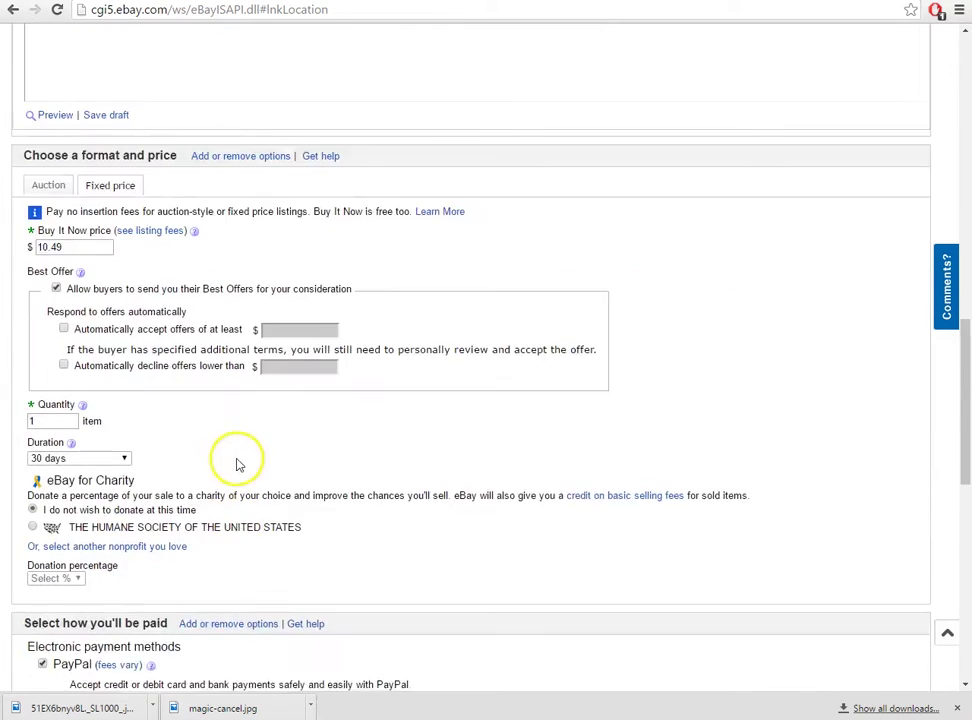
pyautogui.scroll(8, 235, 420)
pyautogui.scroll(-2, 399, 360)
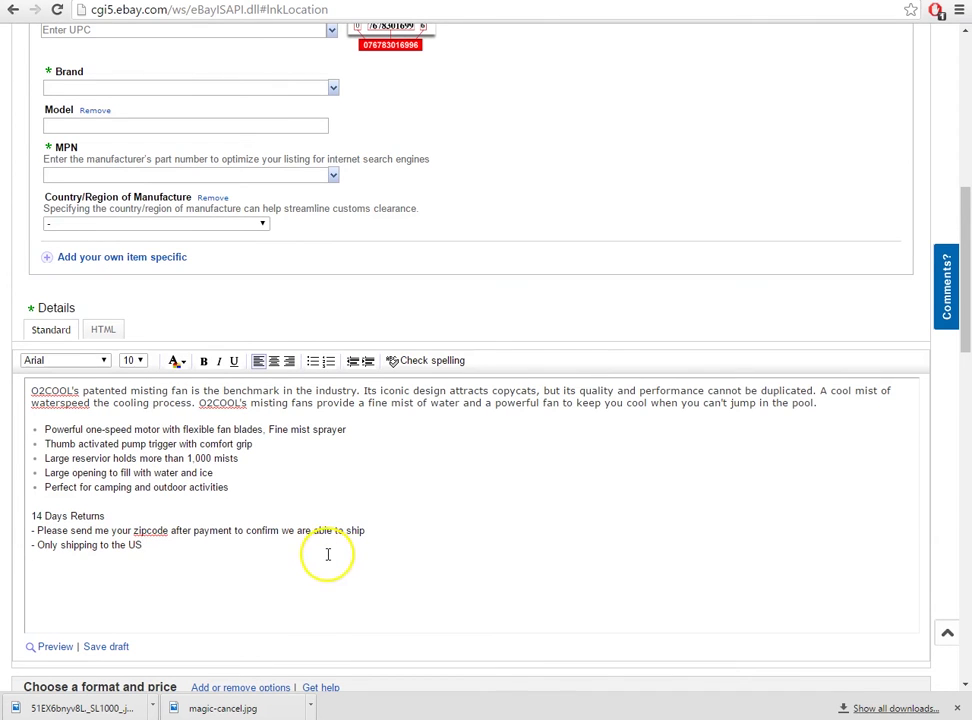
pyautogui.hotkey('ctrl', 'Tab')
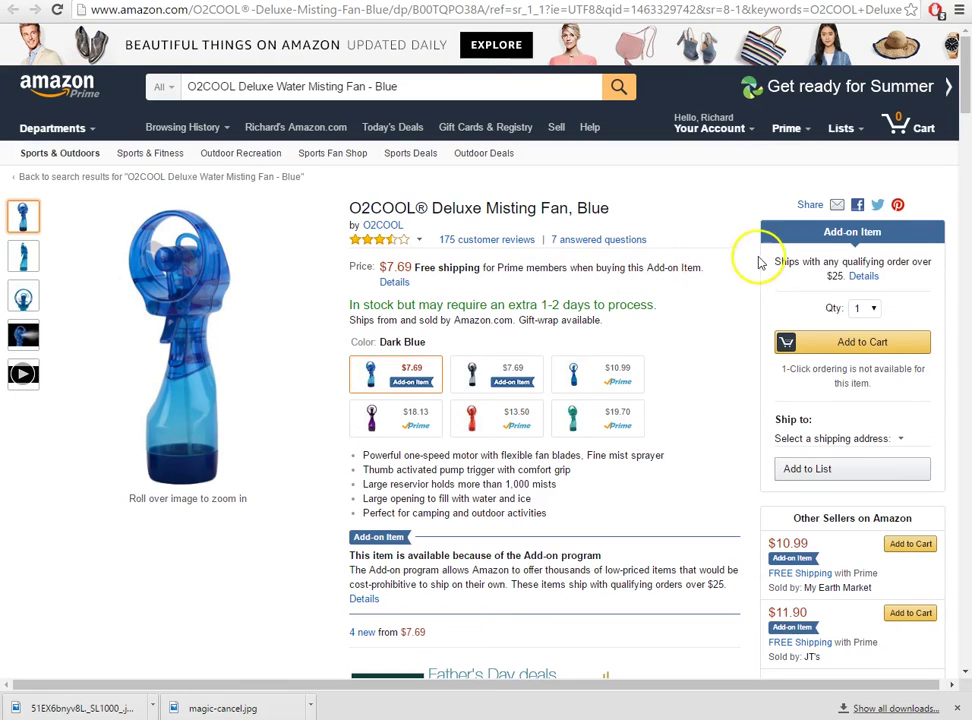
pyautogui.moveTo(803, 261); pyautogui.dragTo(925, 263)
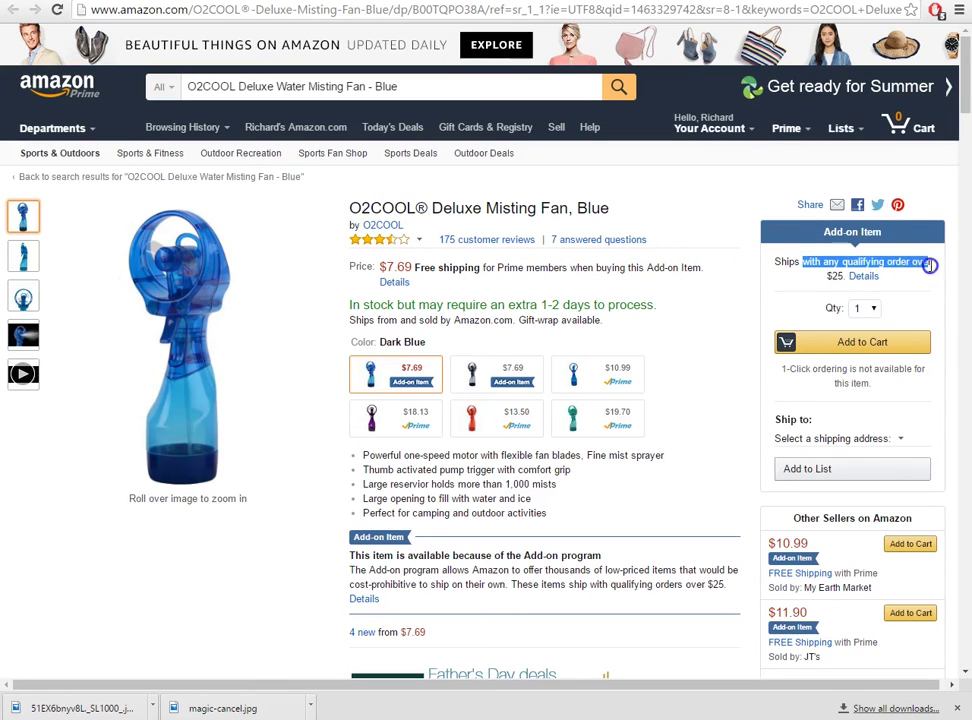